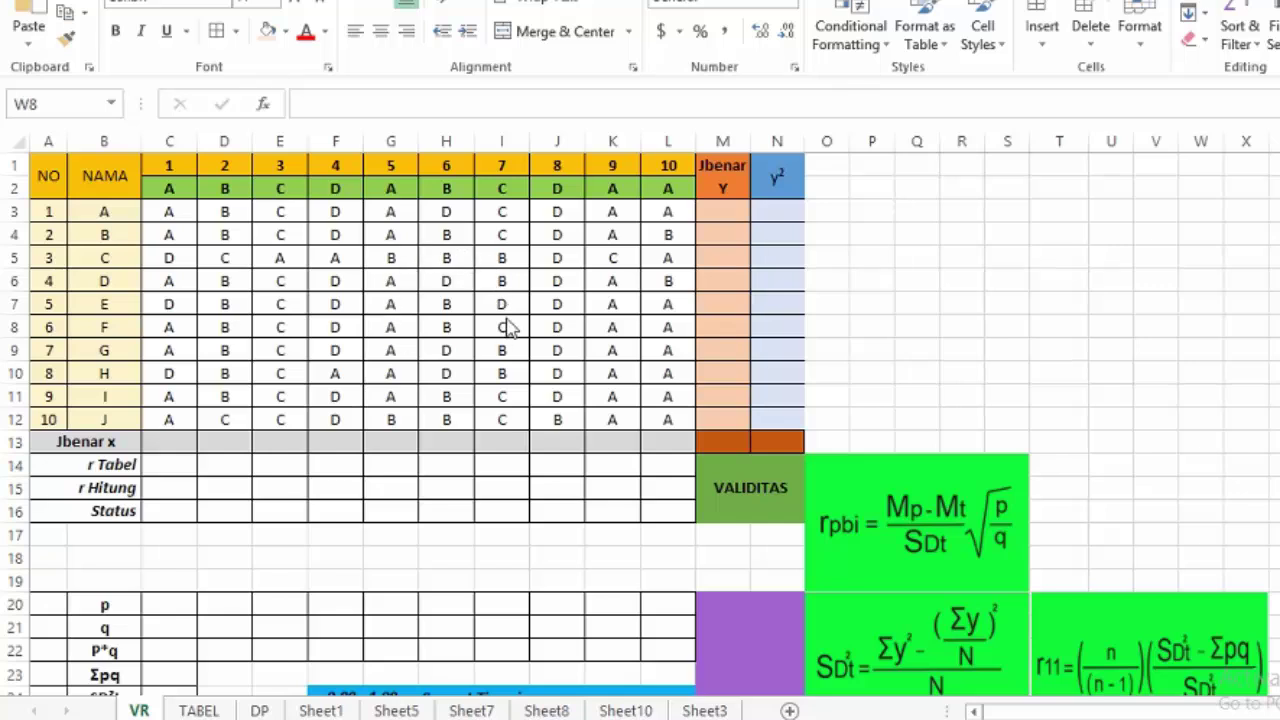
Start a SUMPRODUCT formula in M3 with the answer key as the absolute range $C$2:$L$2.
left_click(717, 212)
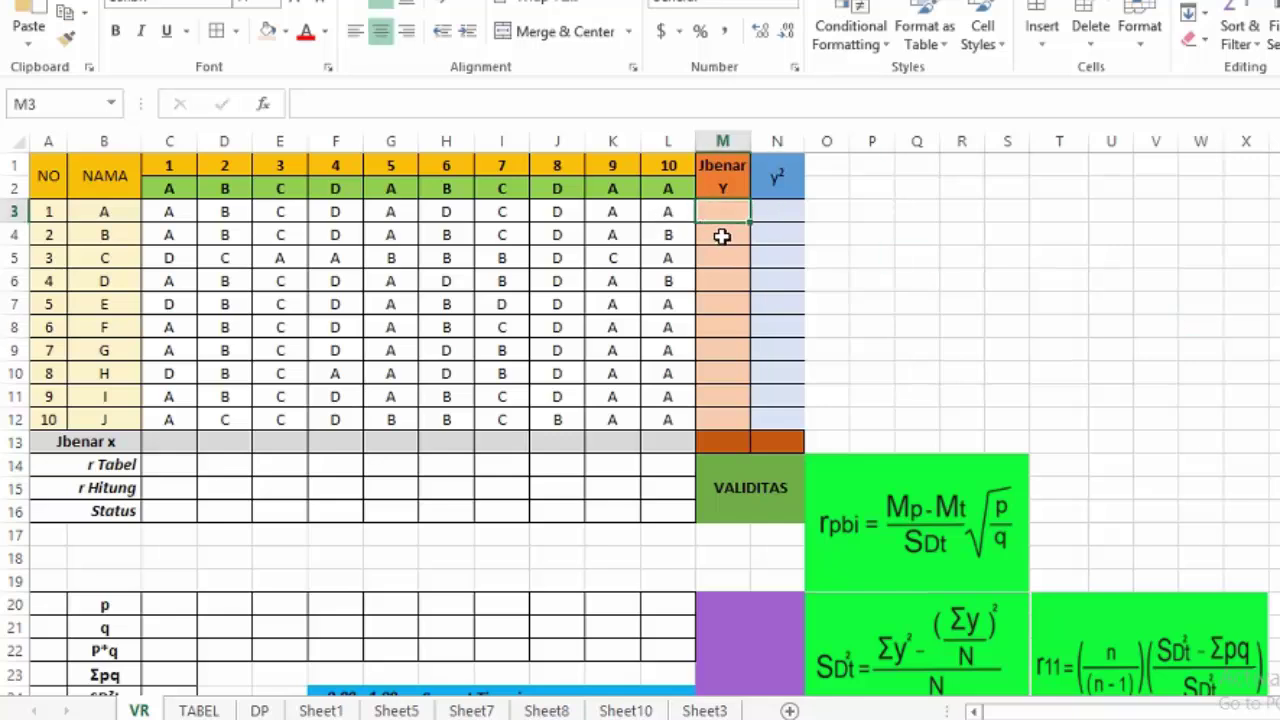
left_click(172, 441)
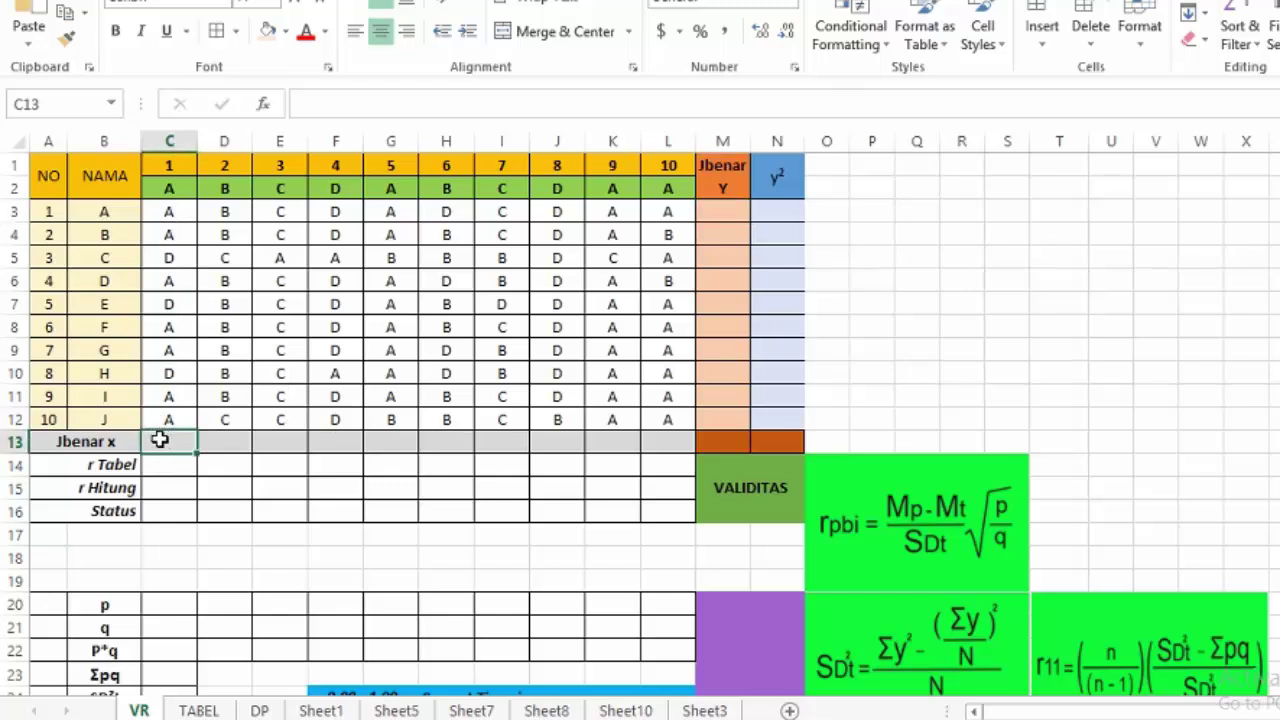
left_click(718, 212)
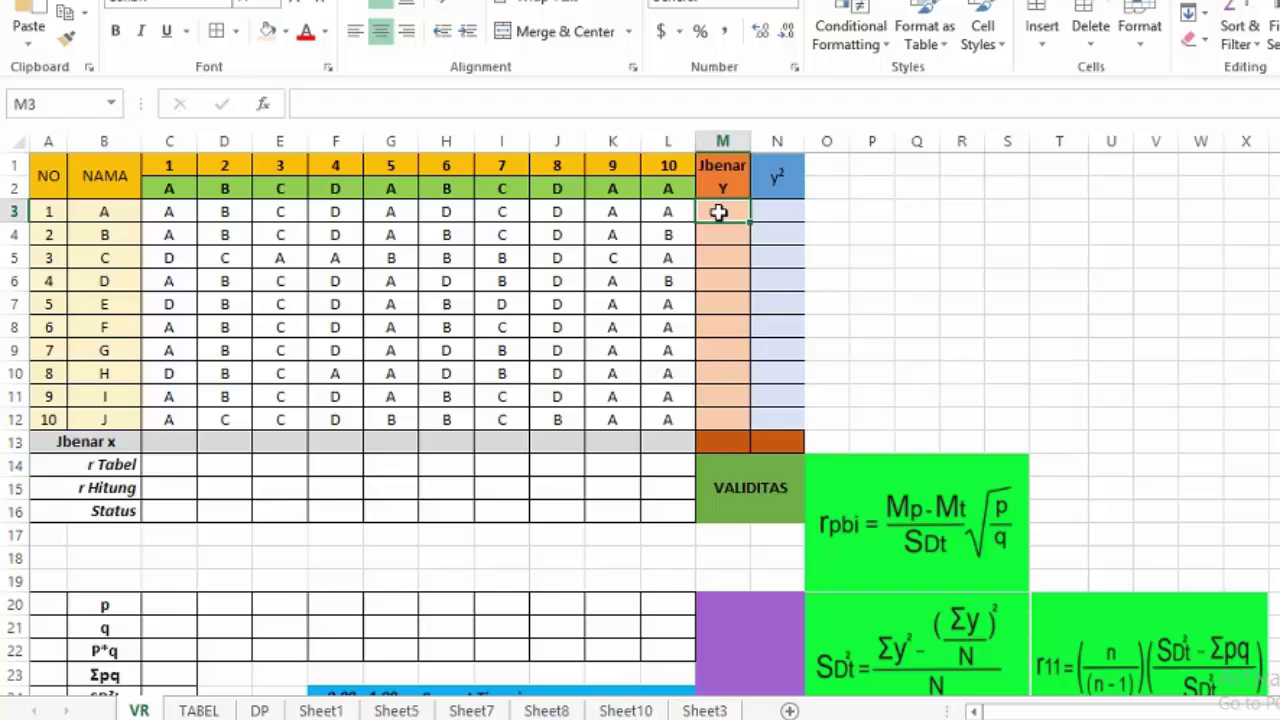
type("=SUMPR")
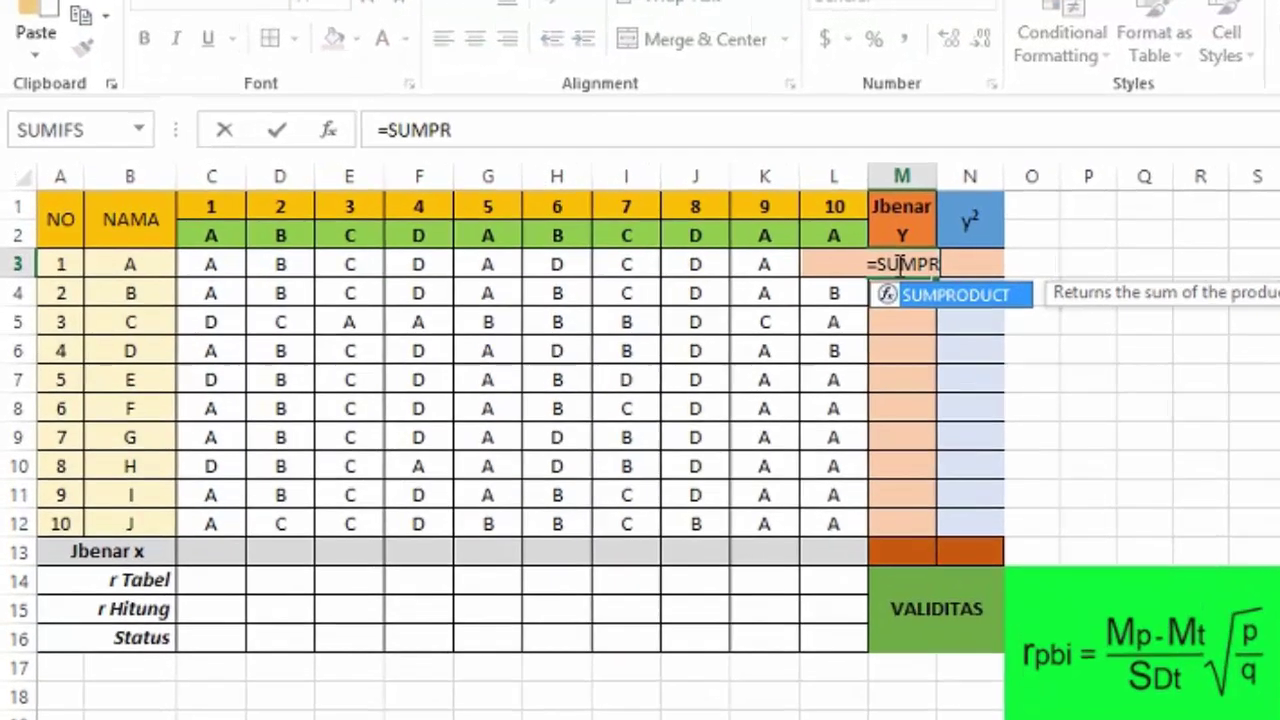
type("ODUCT")
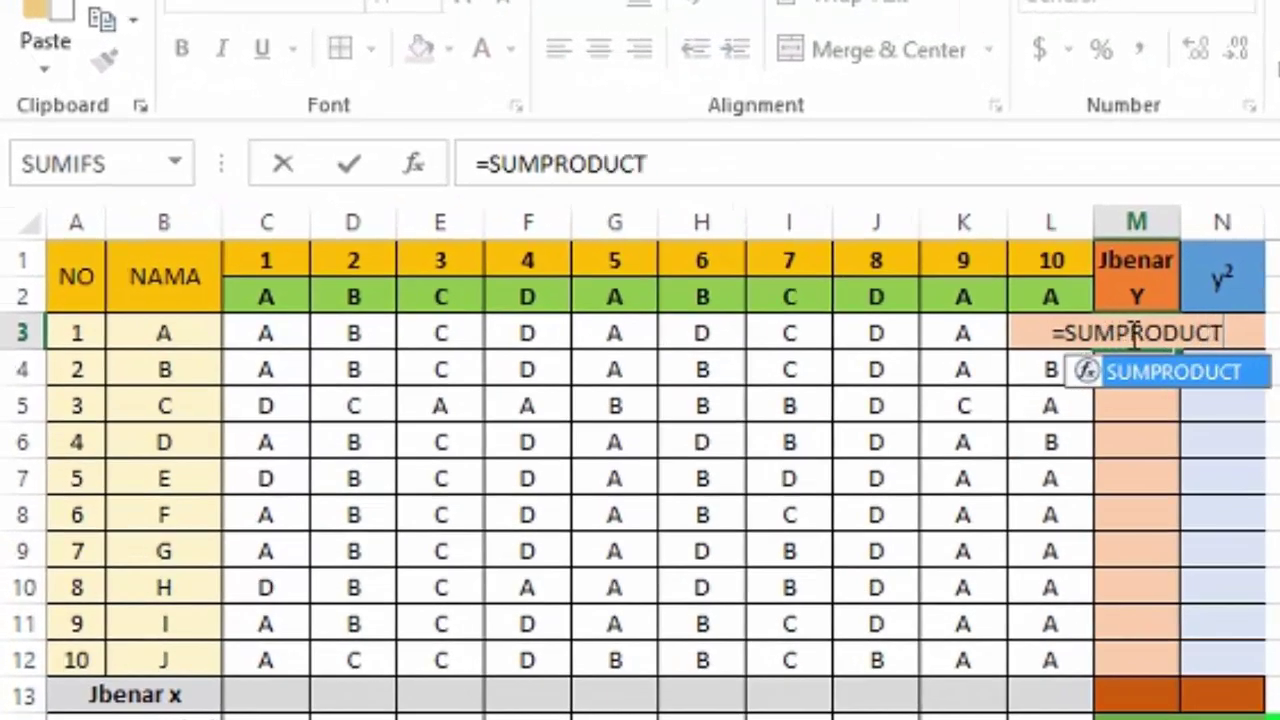
type("(")
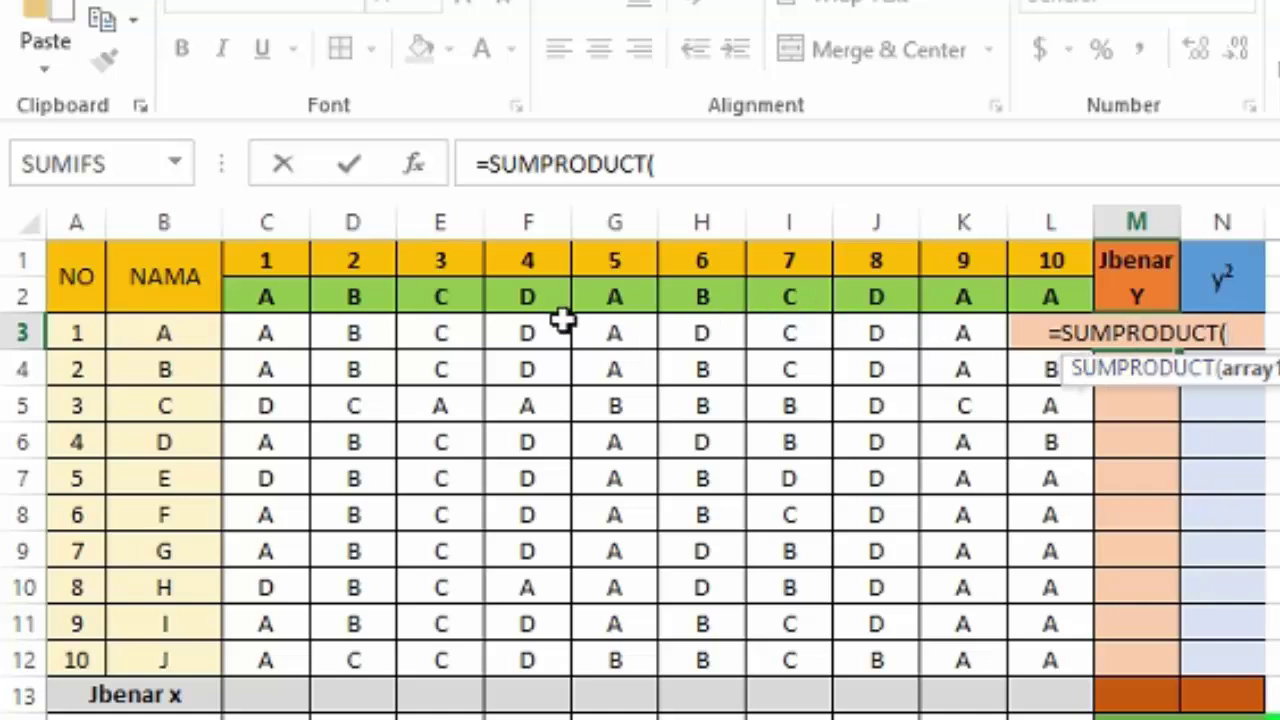
left_click(270, 290)
left_click_drag(270, 290, 1032, 292)
left_click(735, 164)
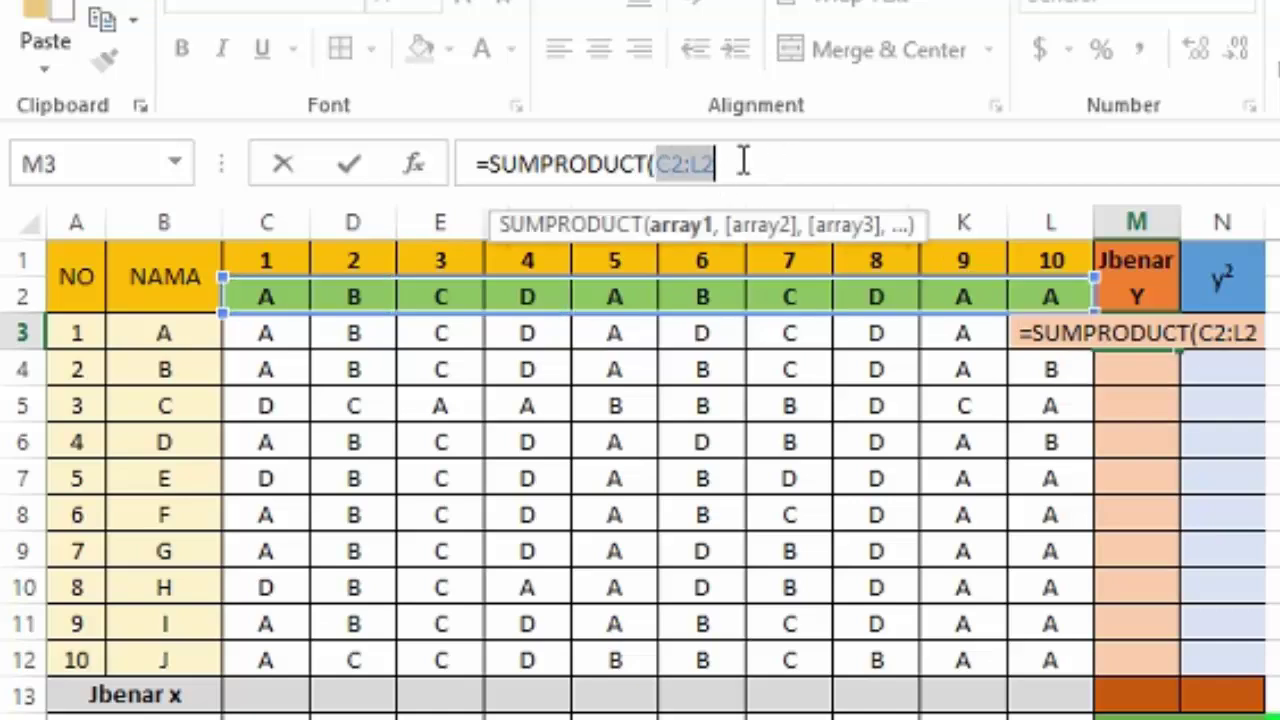
key("F4")
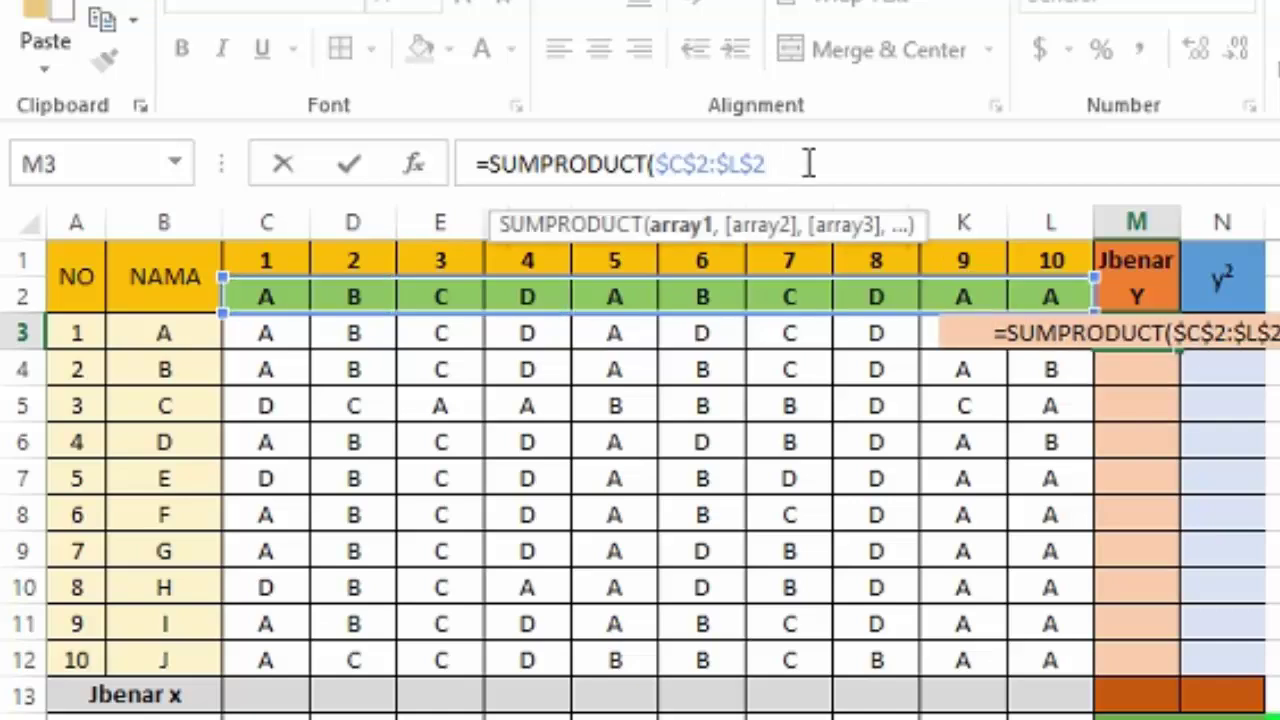
Complete the M3 formula as =SUMPRODUCT(($C$2:$L$2=C3:L3)*1) and fill it down to M12.
type("=")
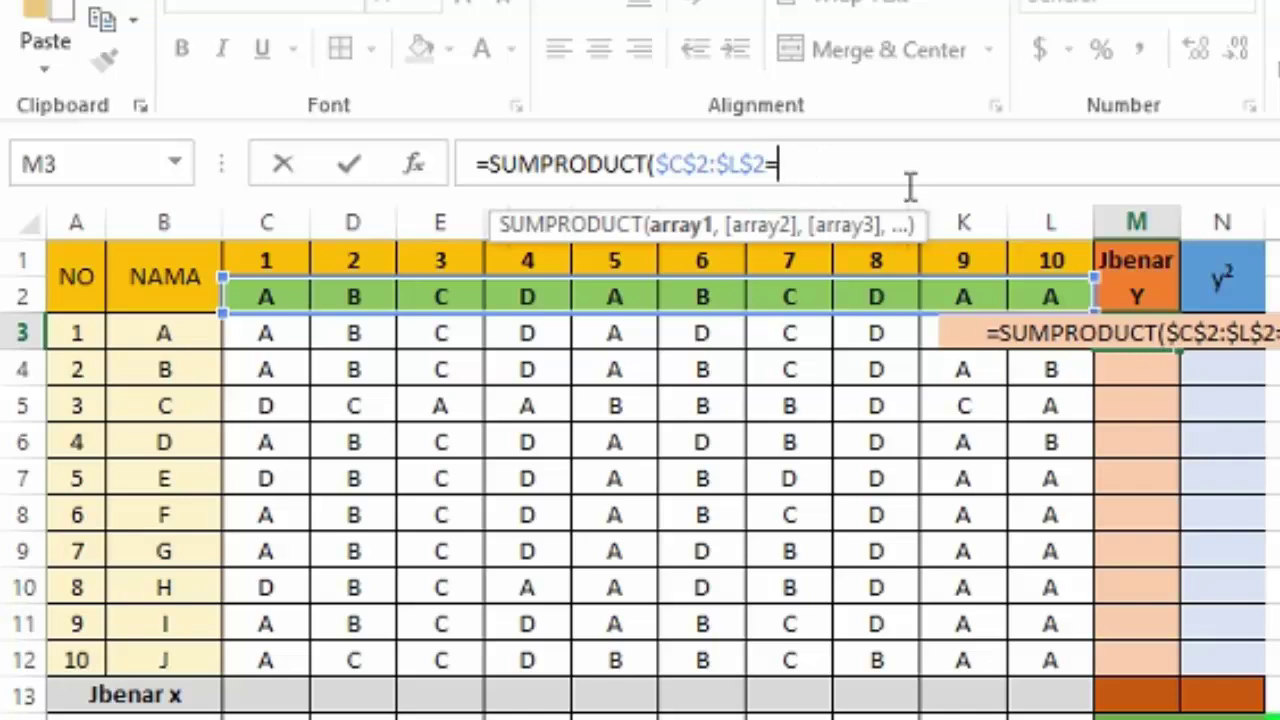
left_click(267, 335)
left_click_drag(267, 335, 1024, 337)
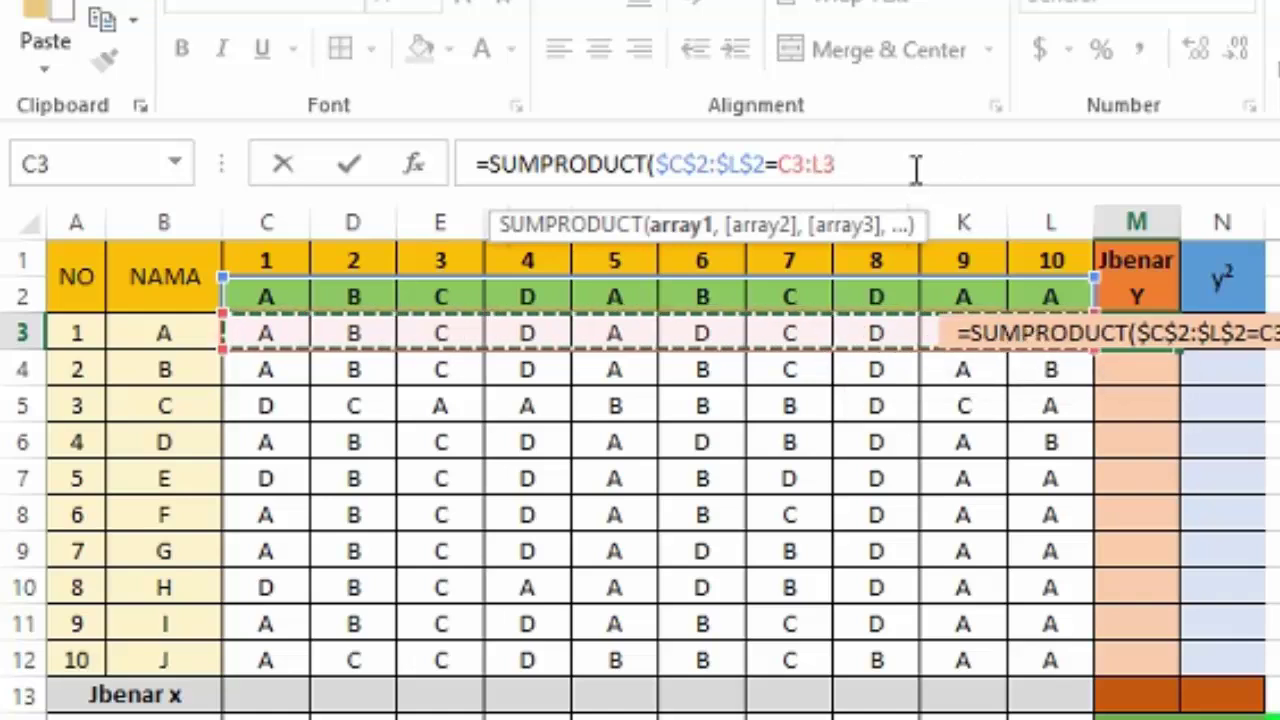
type(")*1")
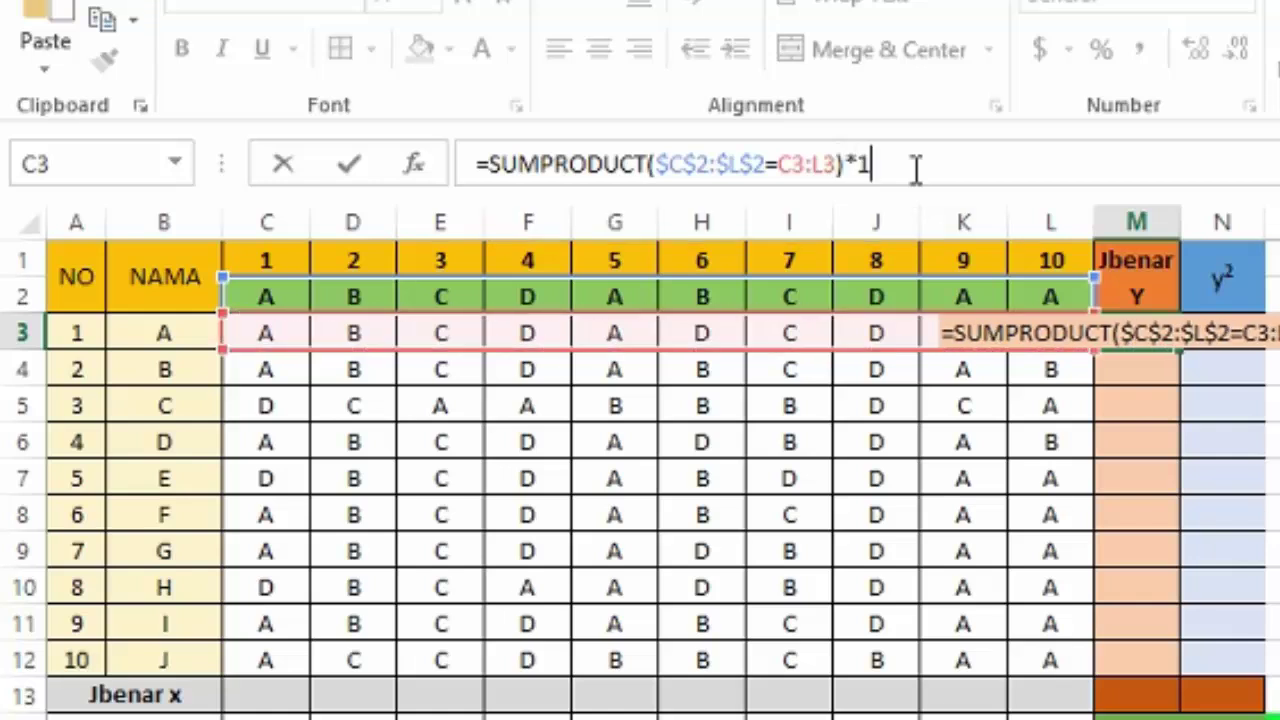
type(")")
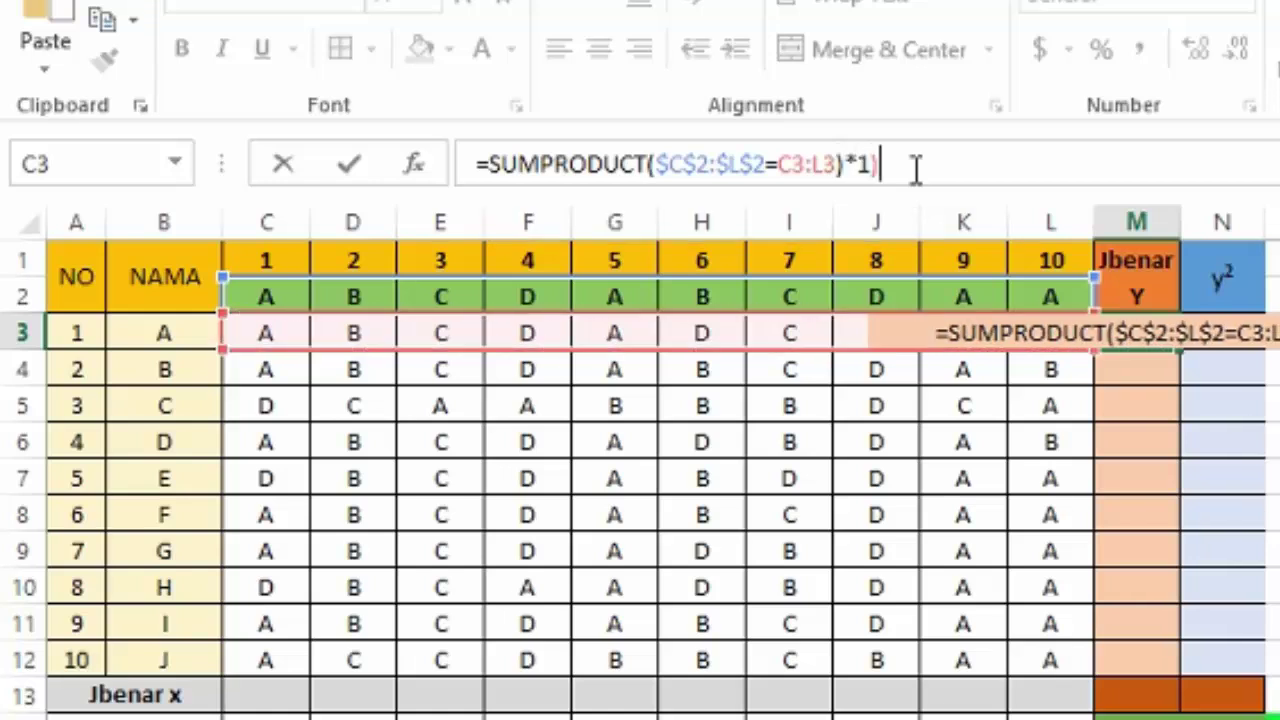
left_click(656, 164)
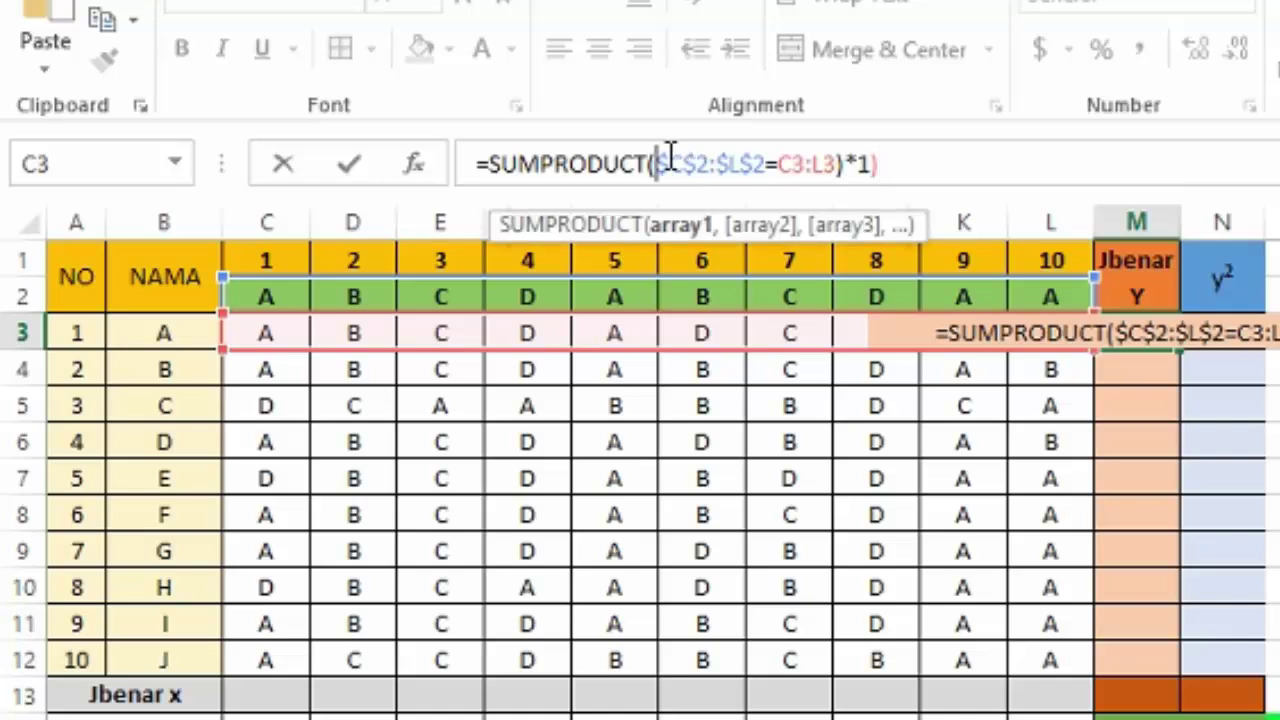
type("(")
key("Return")
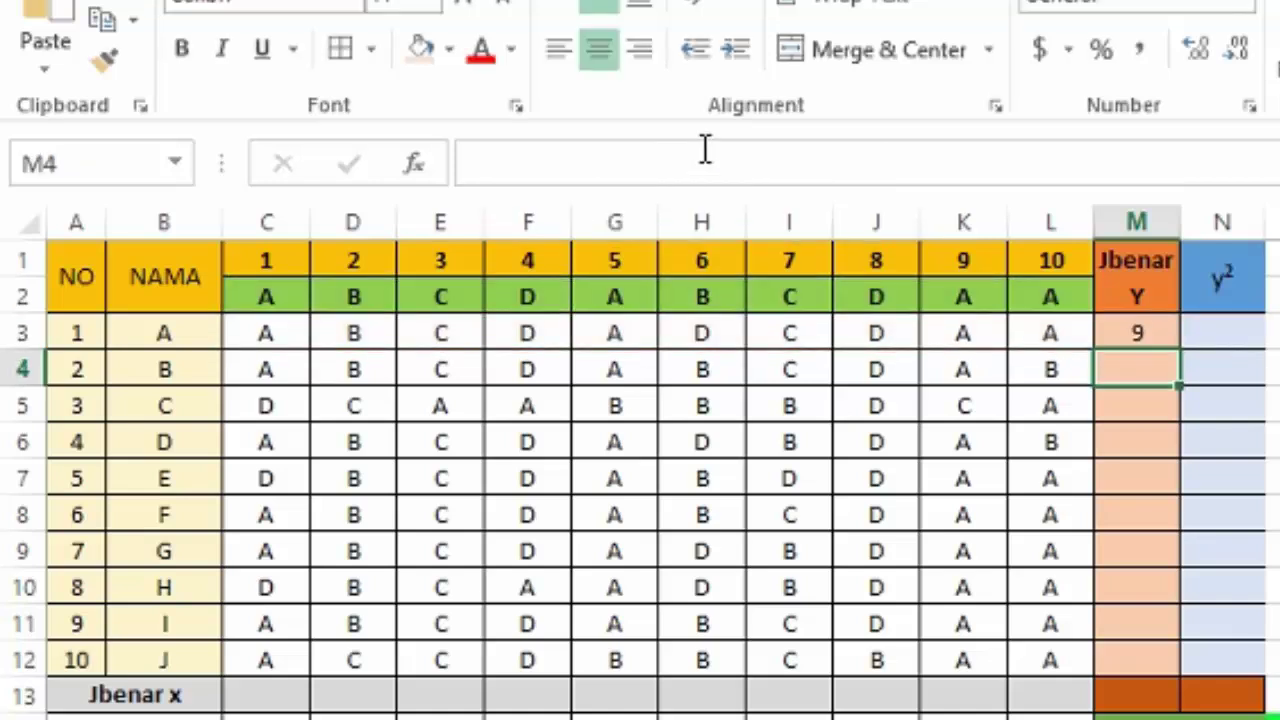
left_click(1148, 340)
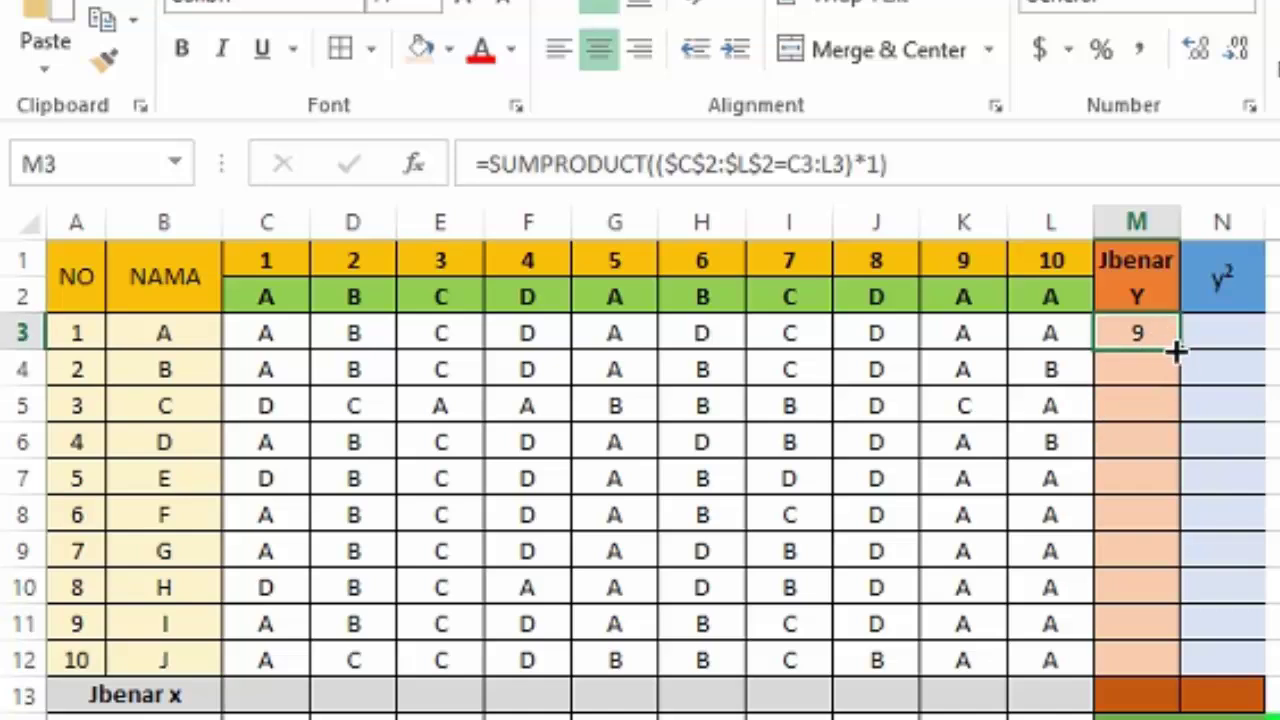
left_click_drag(1181, 348, 1180, 677)
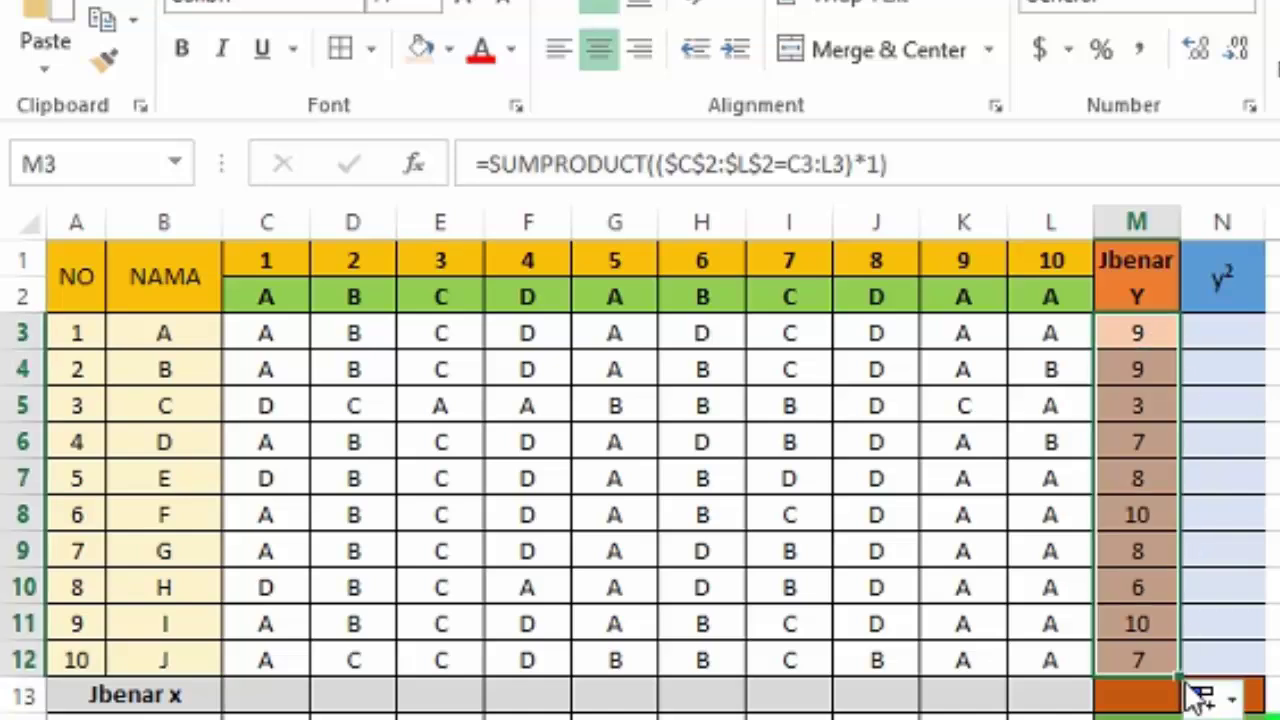
Count the correct answers per question with =COUNTIF(C3:C12,C2) in C13 and fill the formula across to L13.
left_click(260, 695)
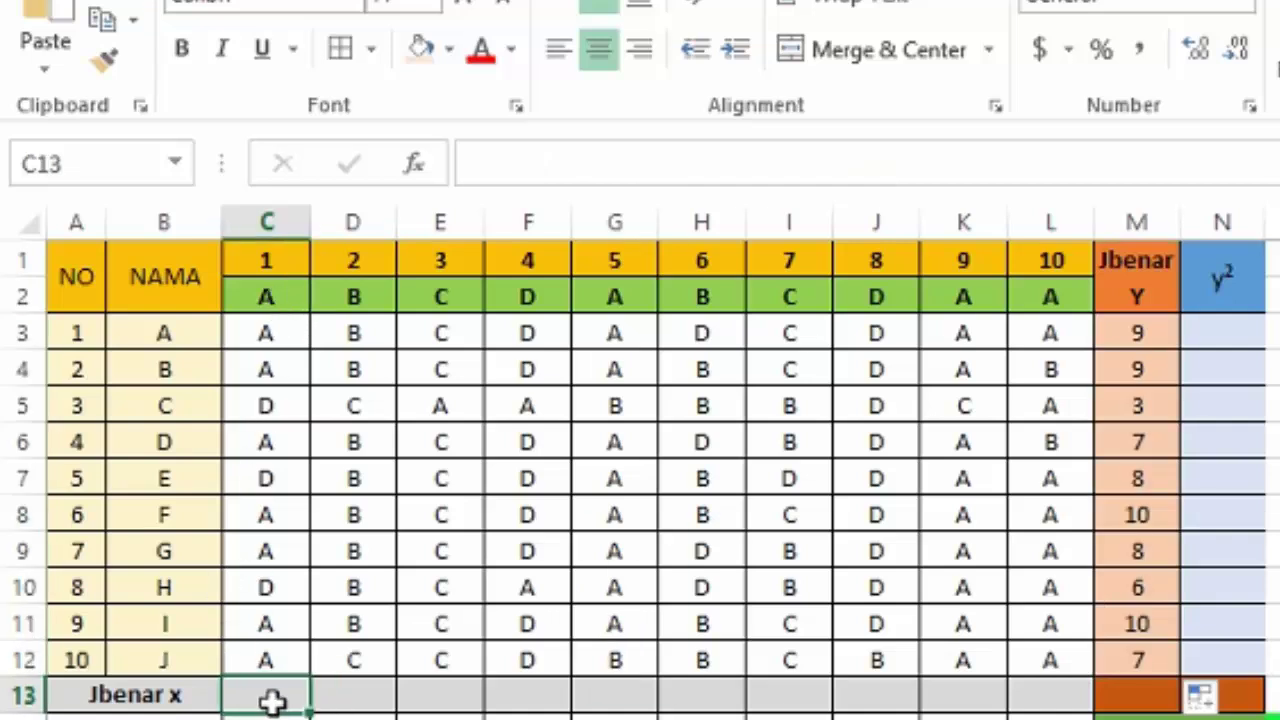
type("=")
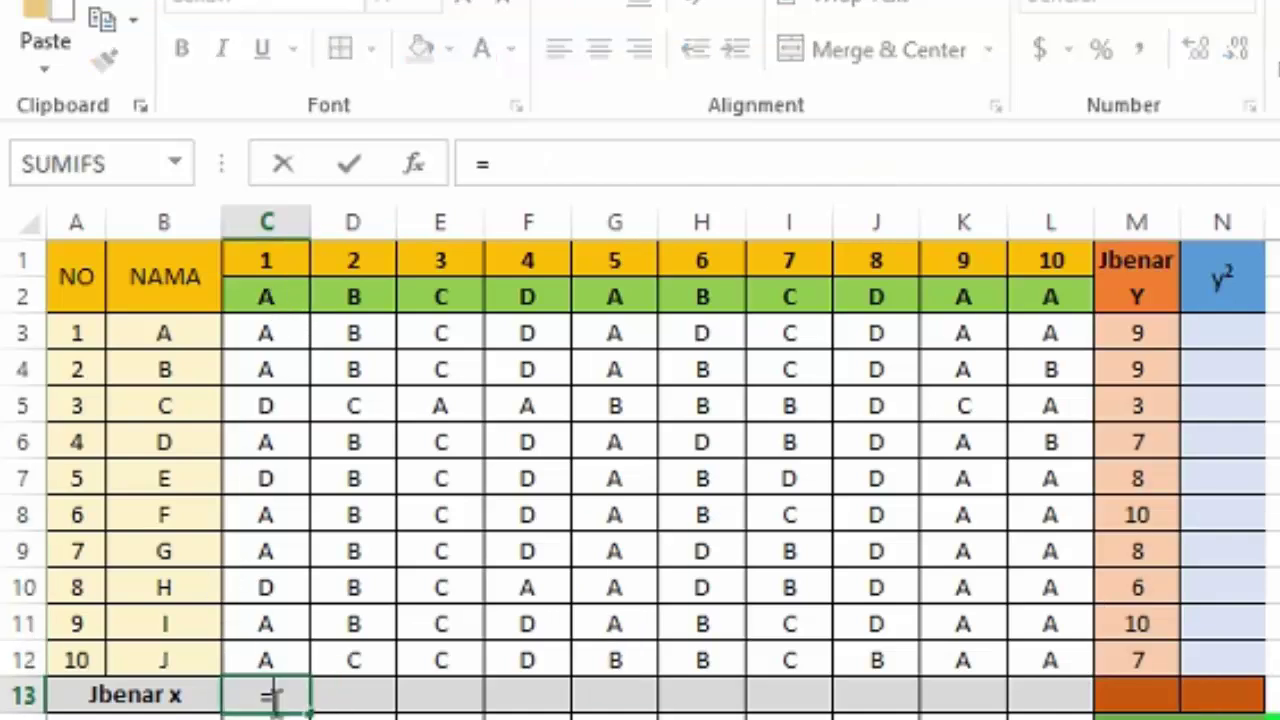
type("COUNTIF(")
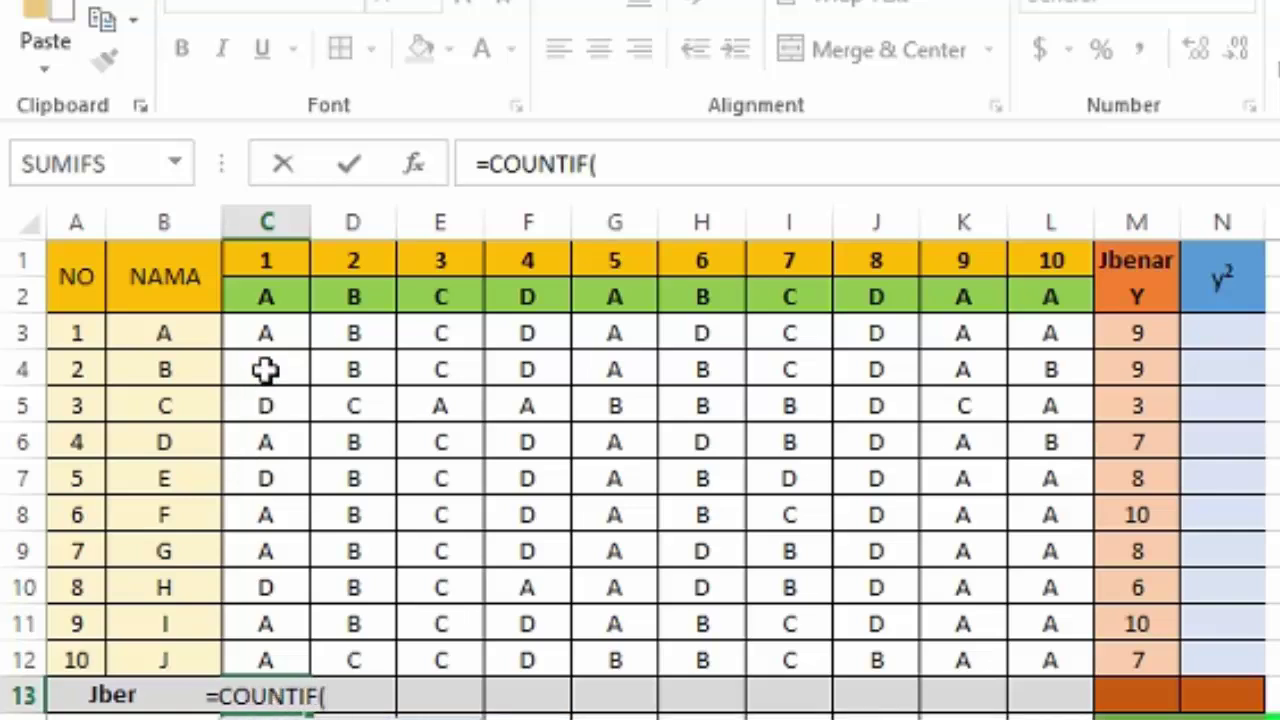
left_click_drag(263, 331, 248, 652)
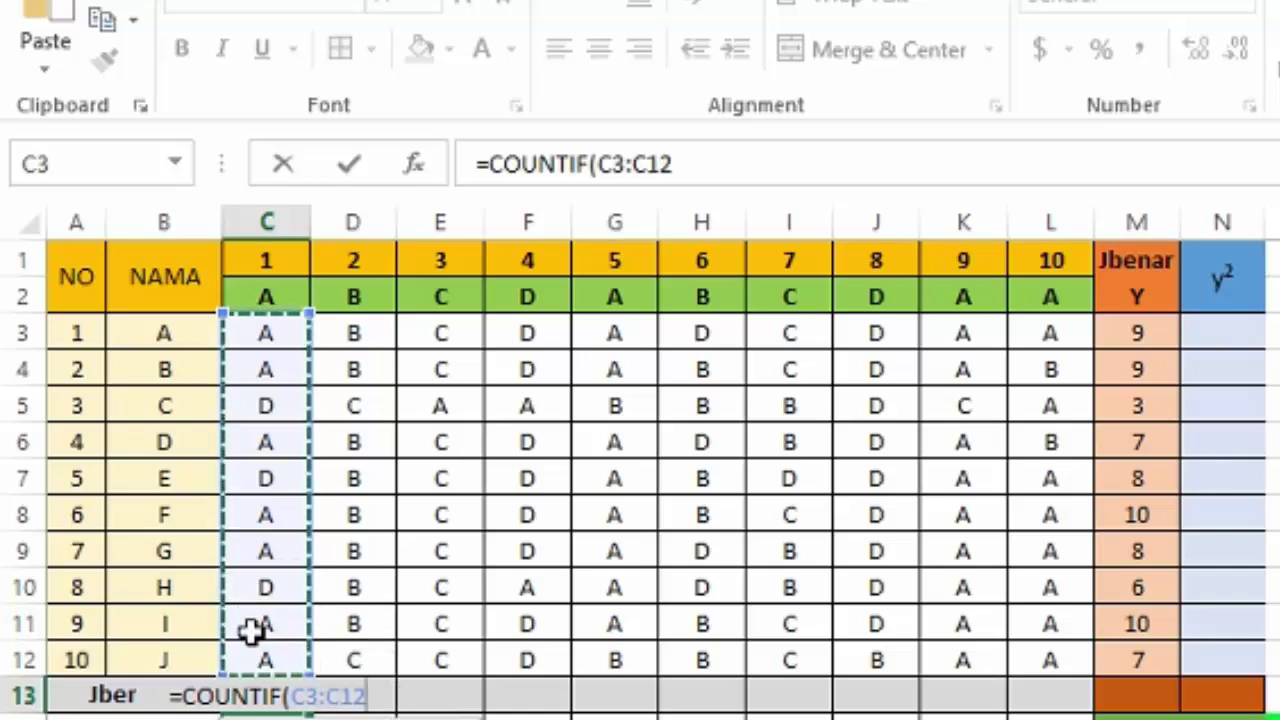
type(",")
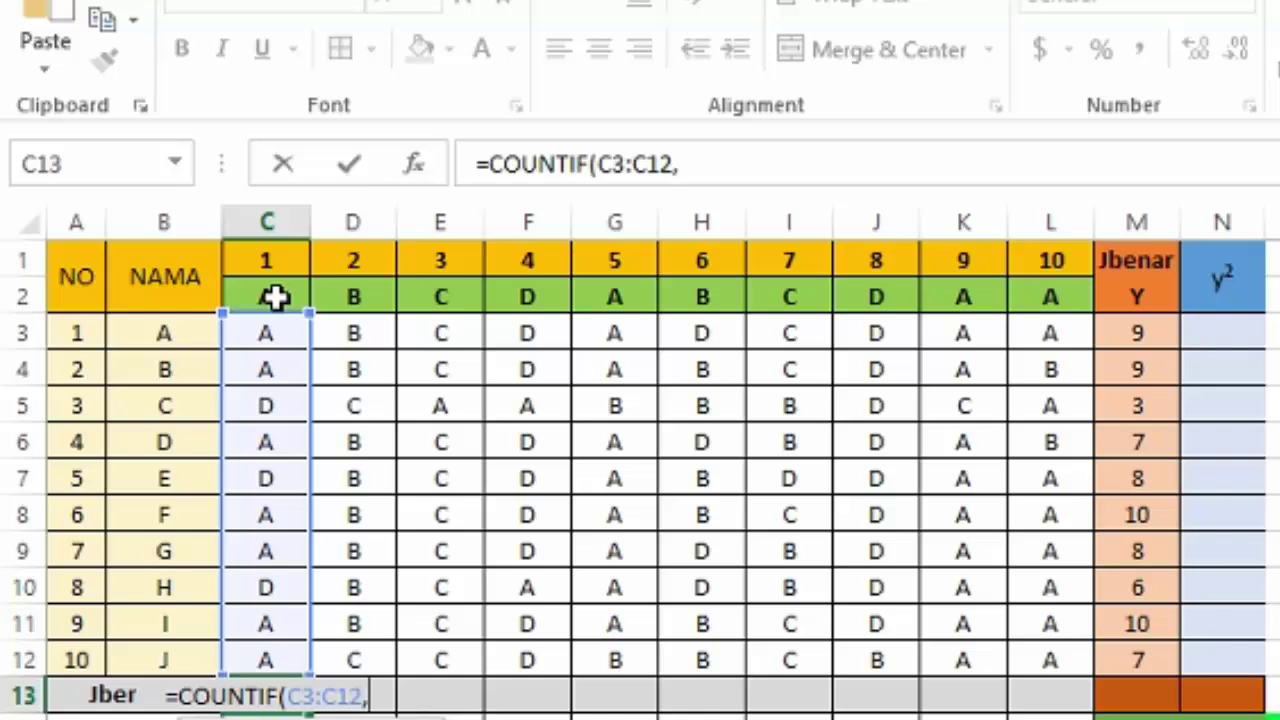
left_click(275, 297)
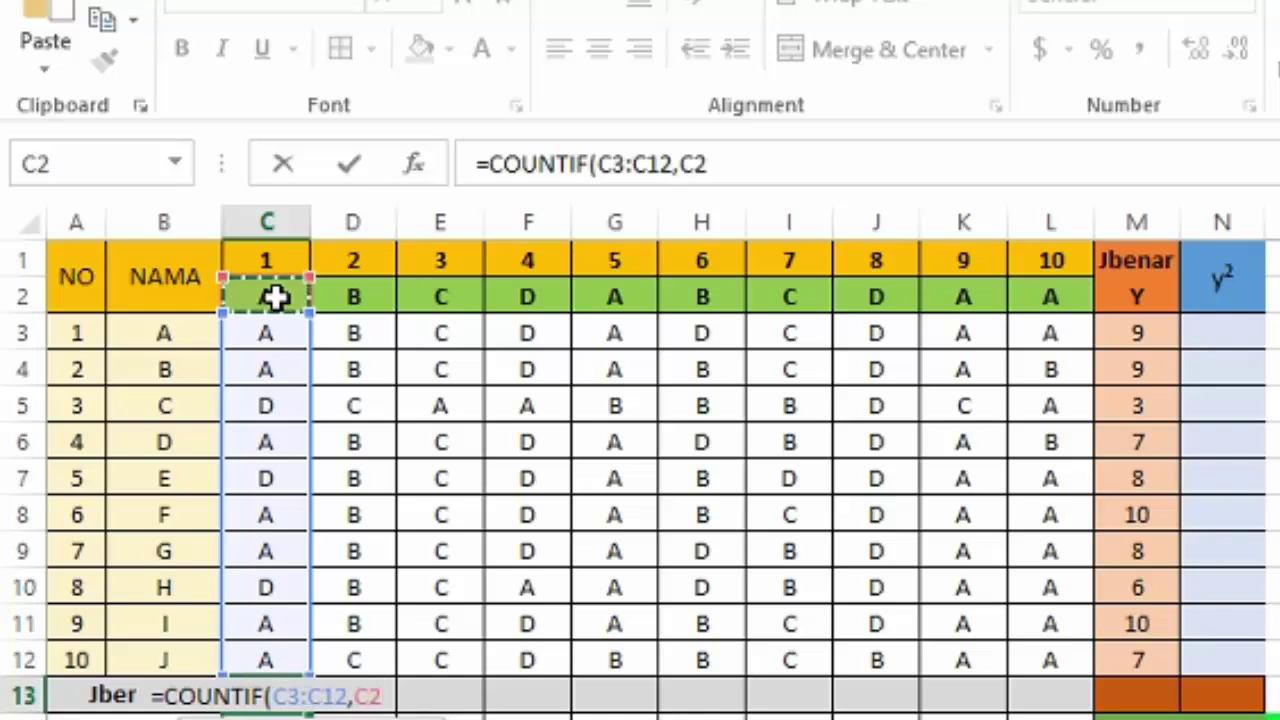
type(")")
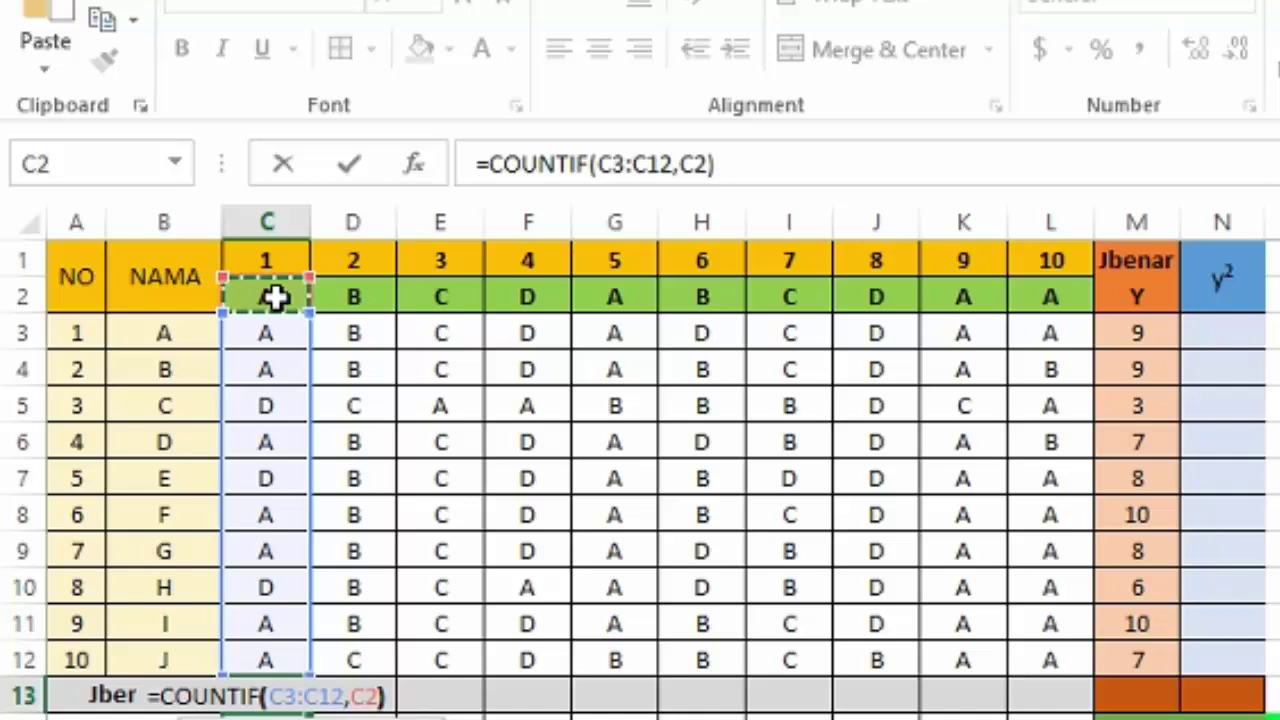
key("Return")
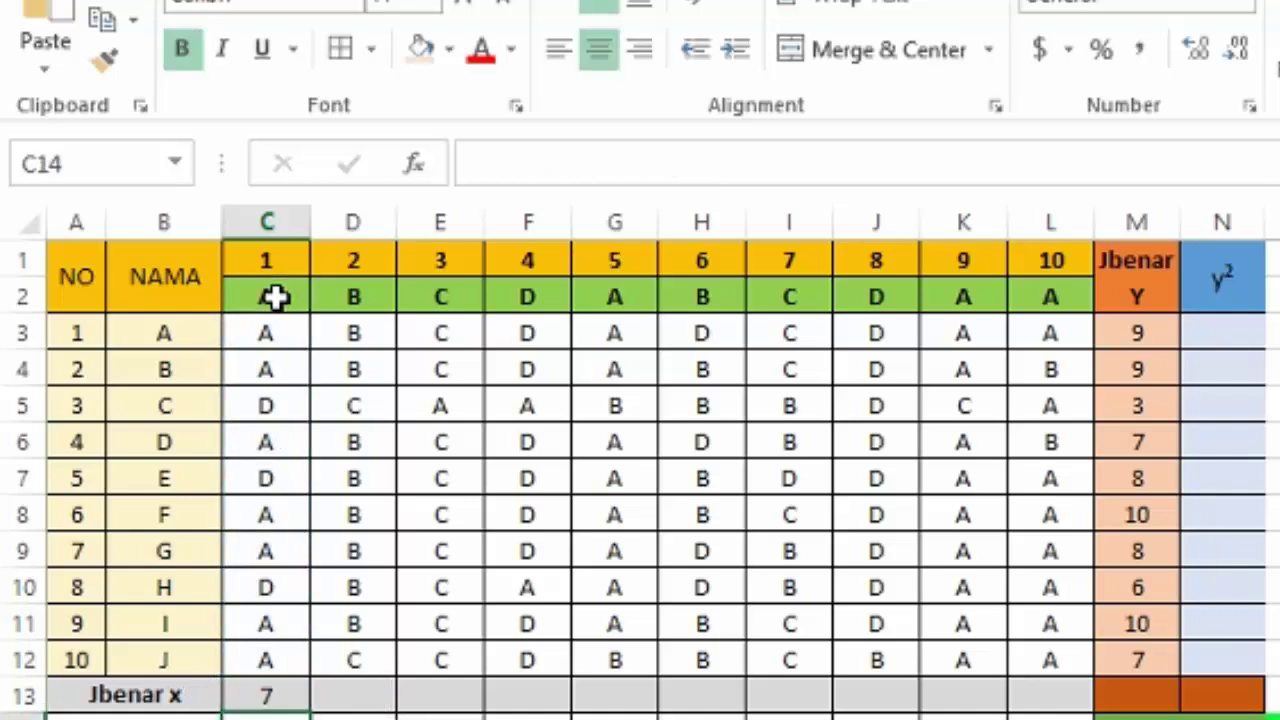
left_click(254, 690)
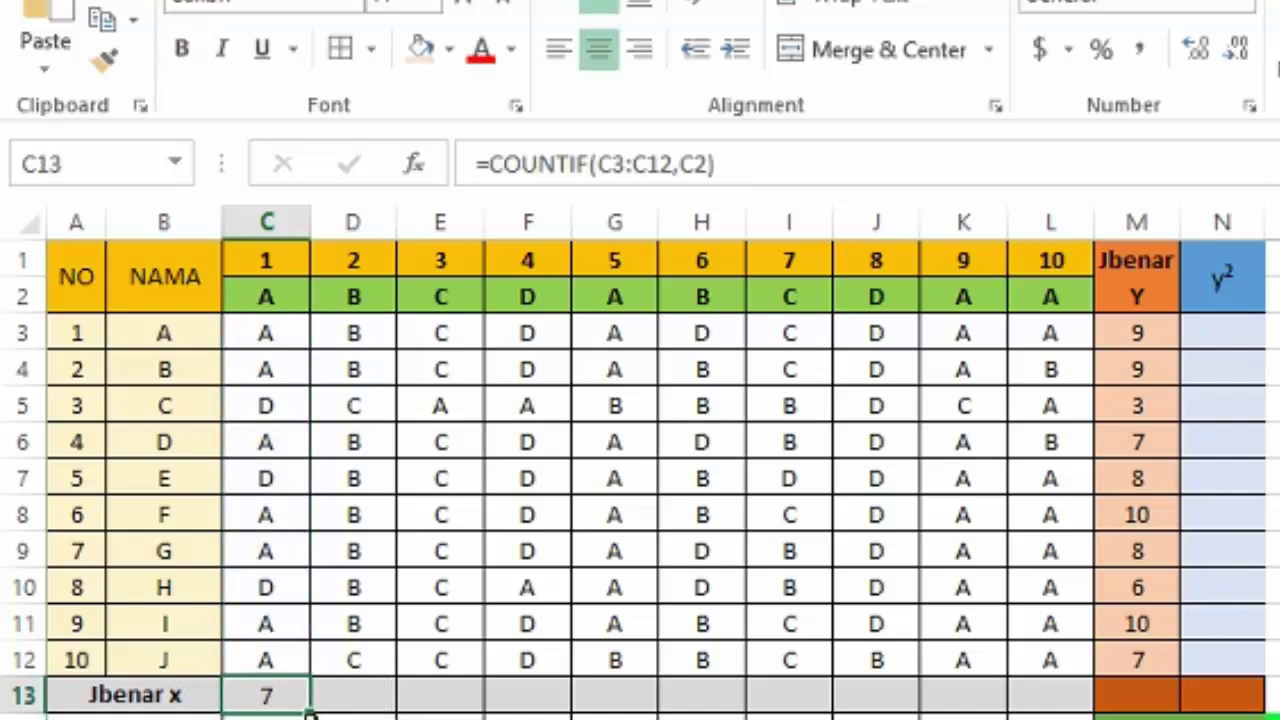
left_click_drag(312, 708, 1090, 712)
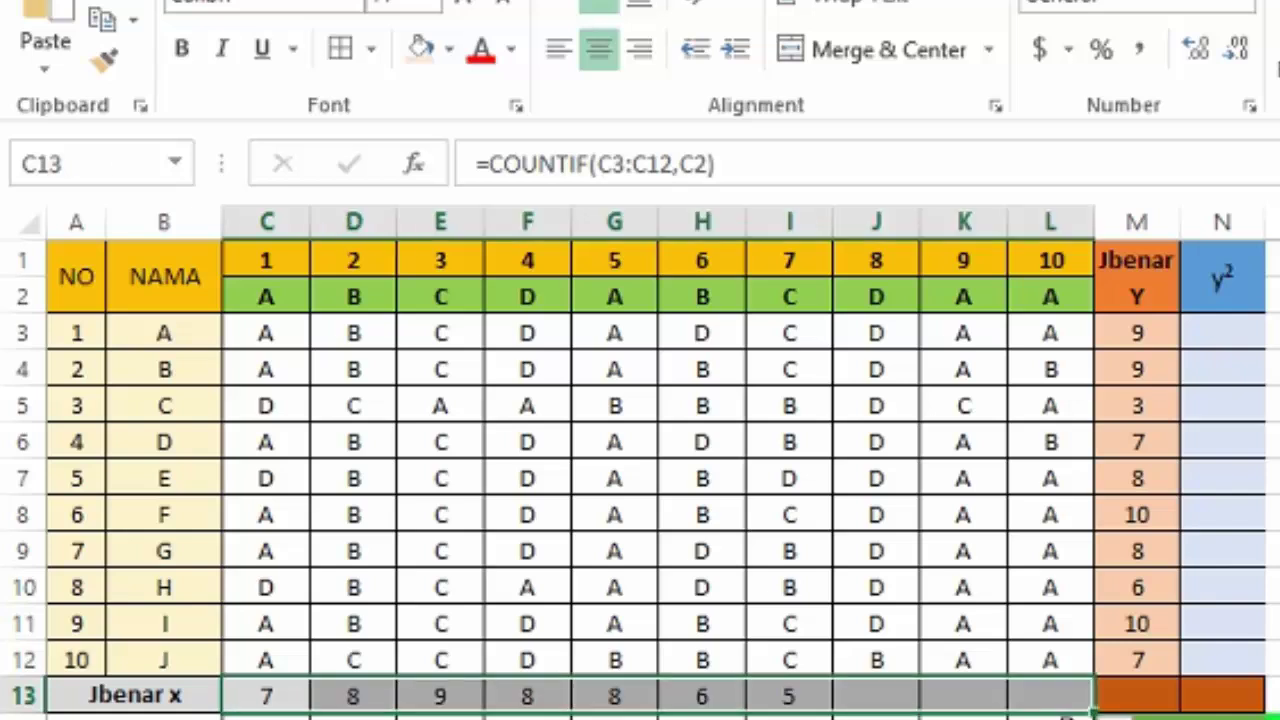
Total the Jbenar Y scores in M13 with =SUM(M3:M12).
left_click(1131, 695)
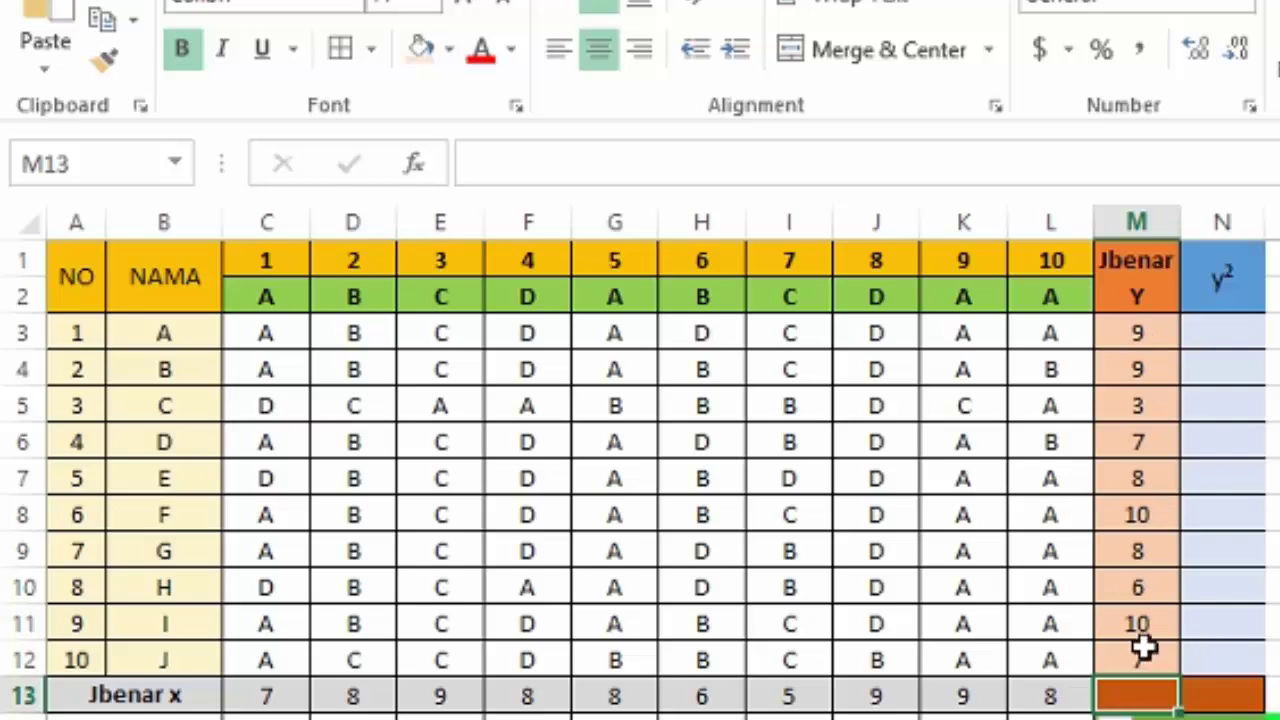
type("=SUM(")
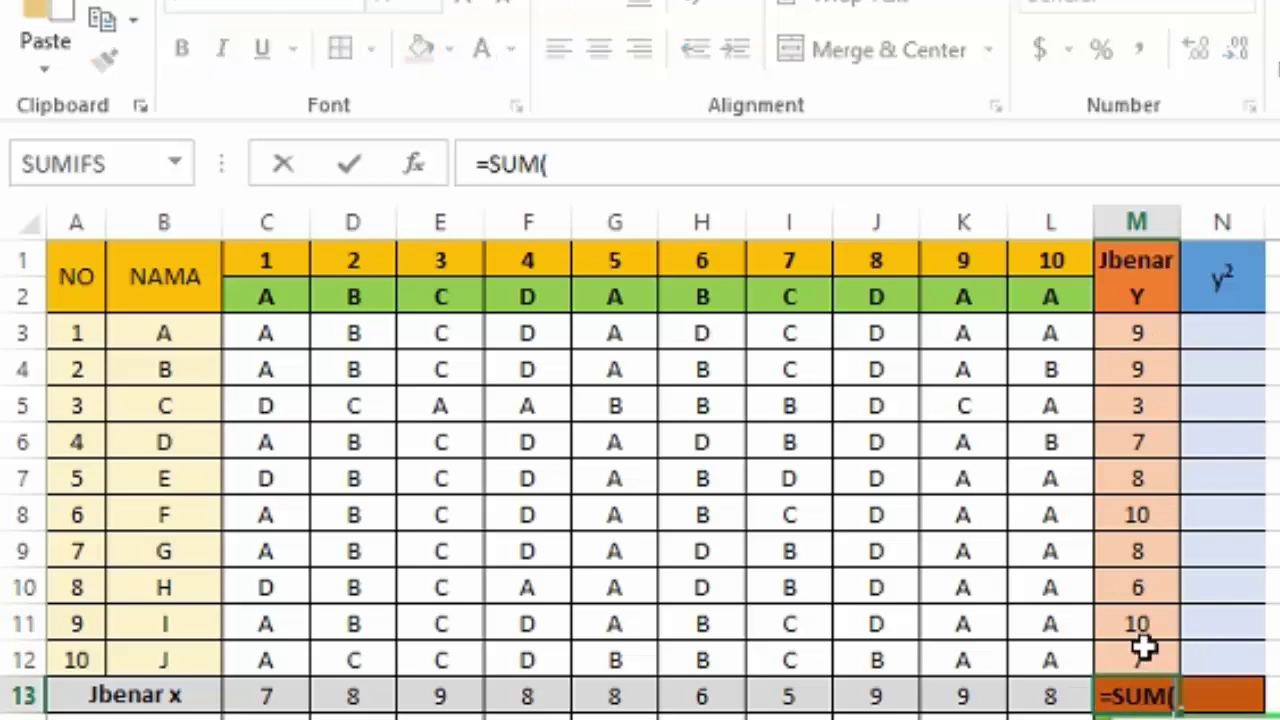
left_click_drag(1137, 329, 1158, 645)
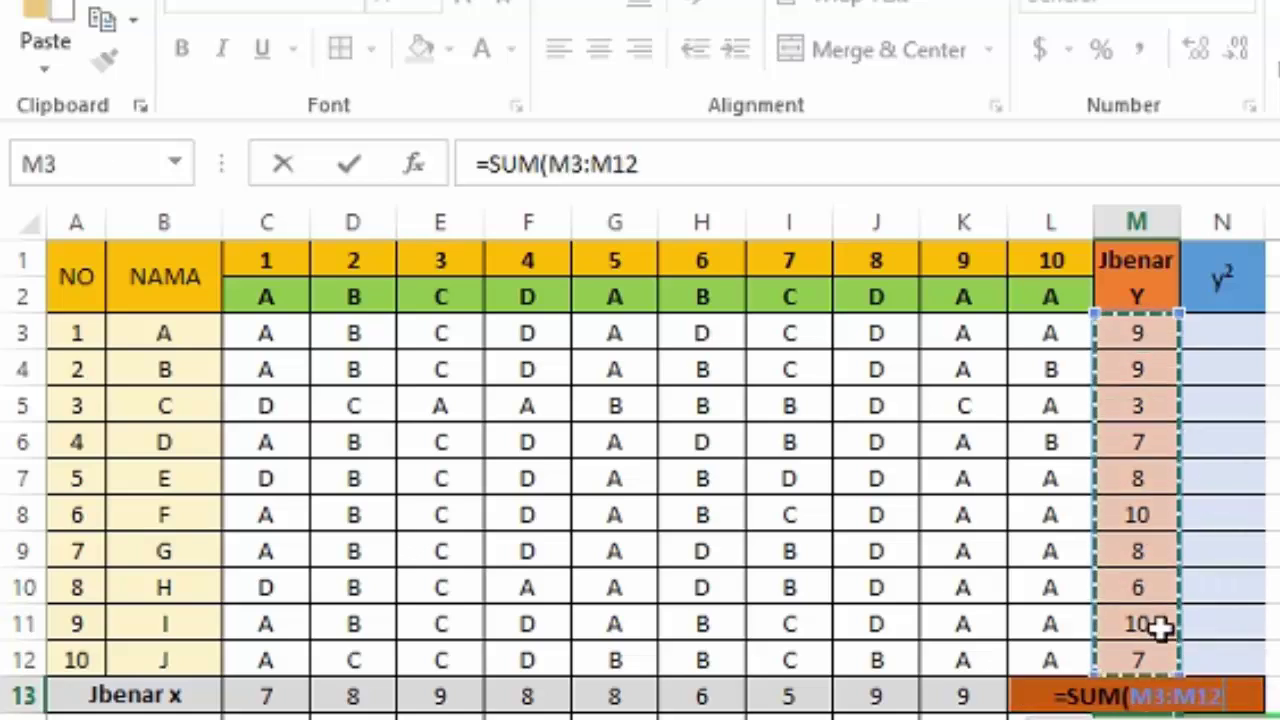
type(")")
key("Return")
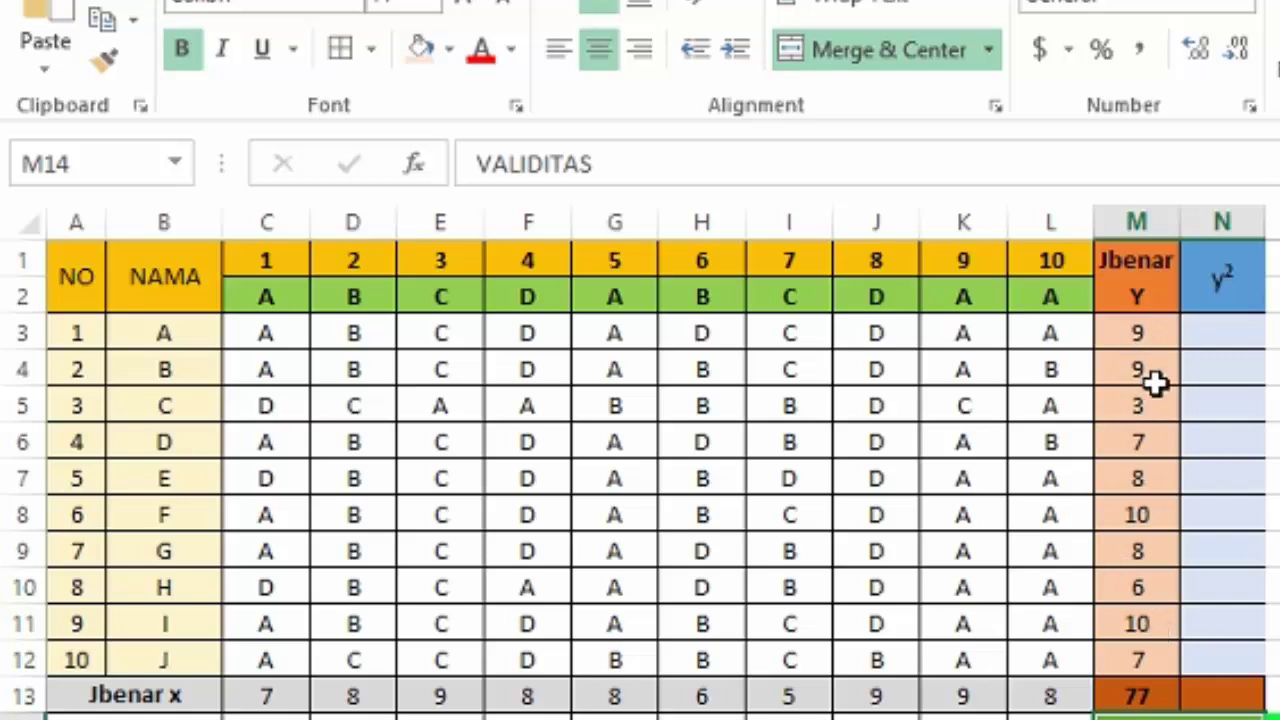
Square the first student's score in the y² column by entering =M3^2 in N3.
left_click(1137, 289)
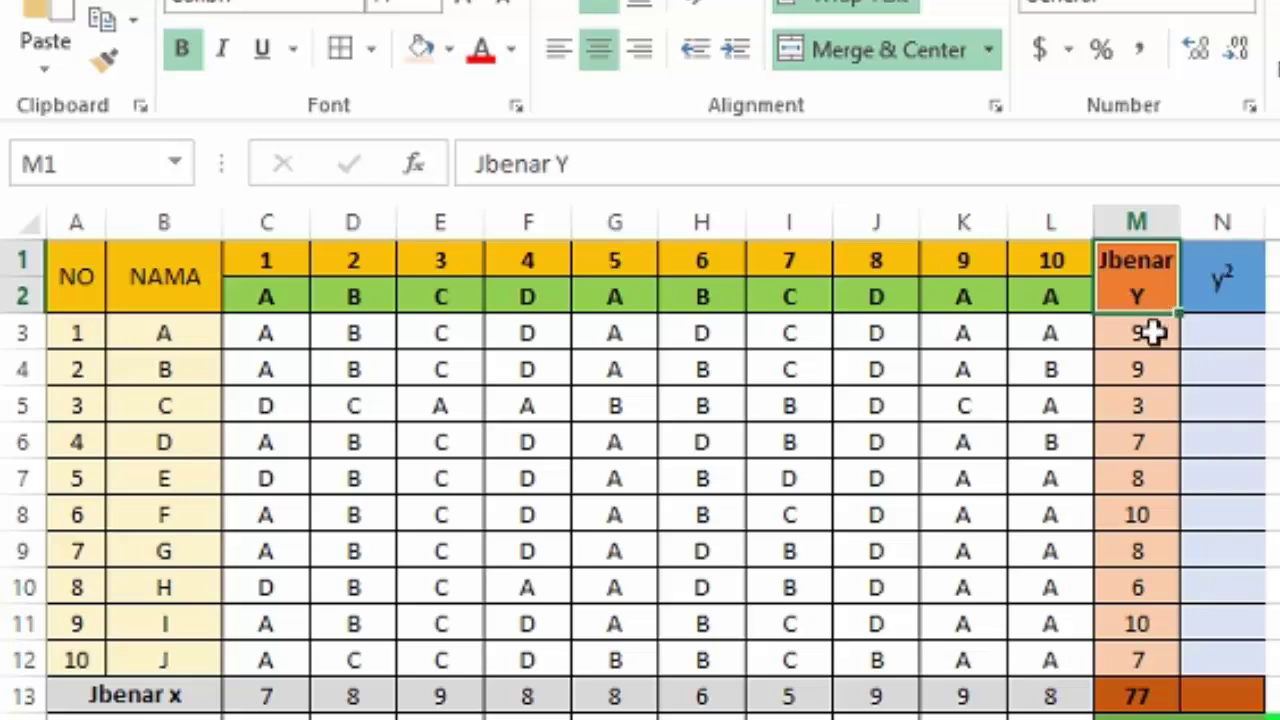
left_click(1226, 334)
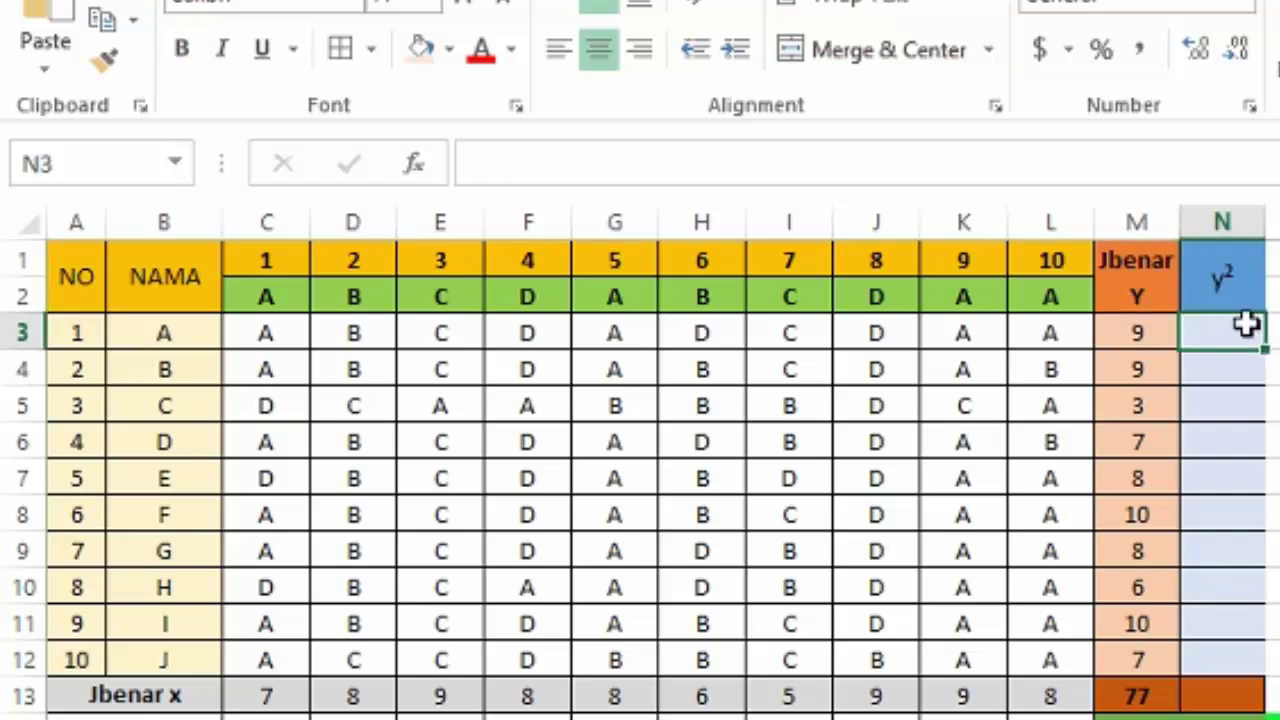
type("=")
left_click(1128, 342)
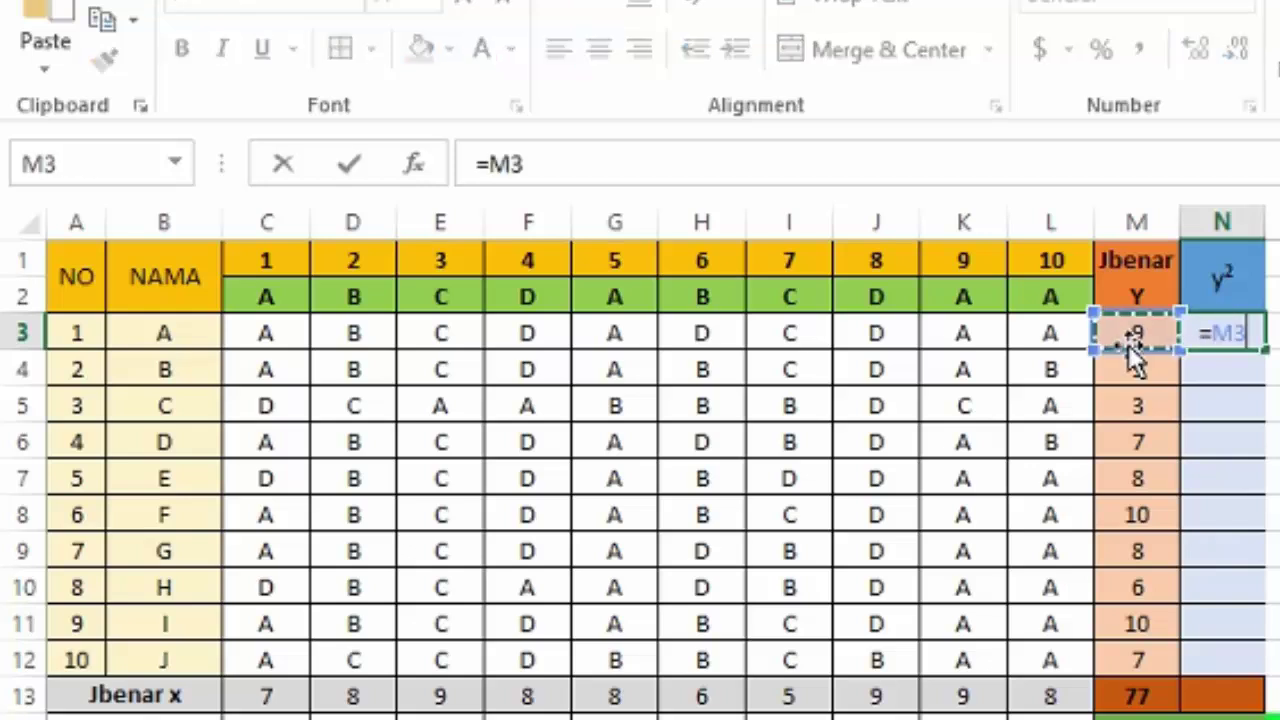
type("^2")
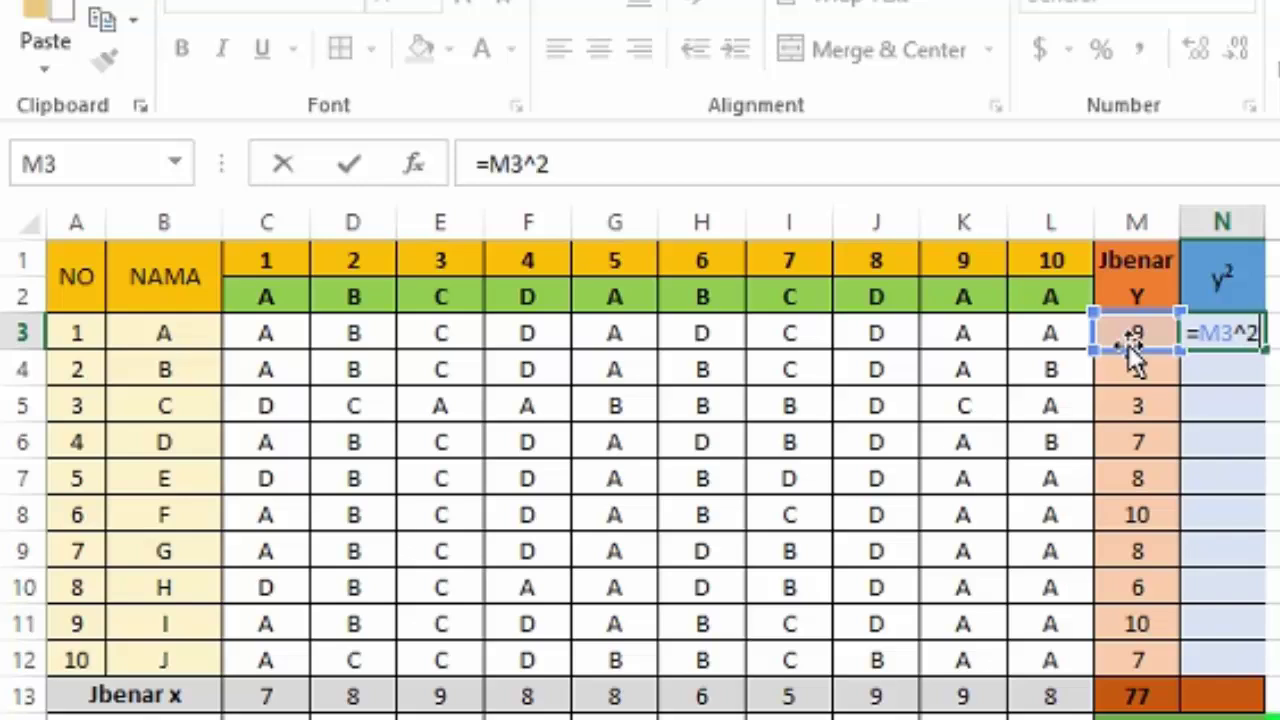
key("Return")
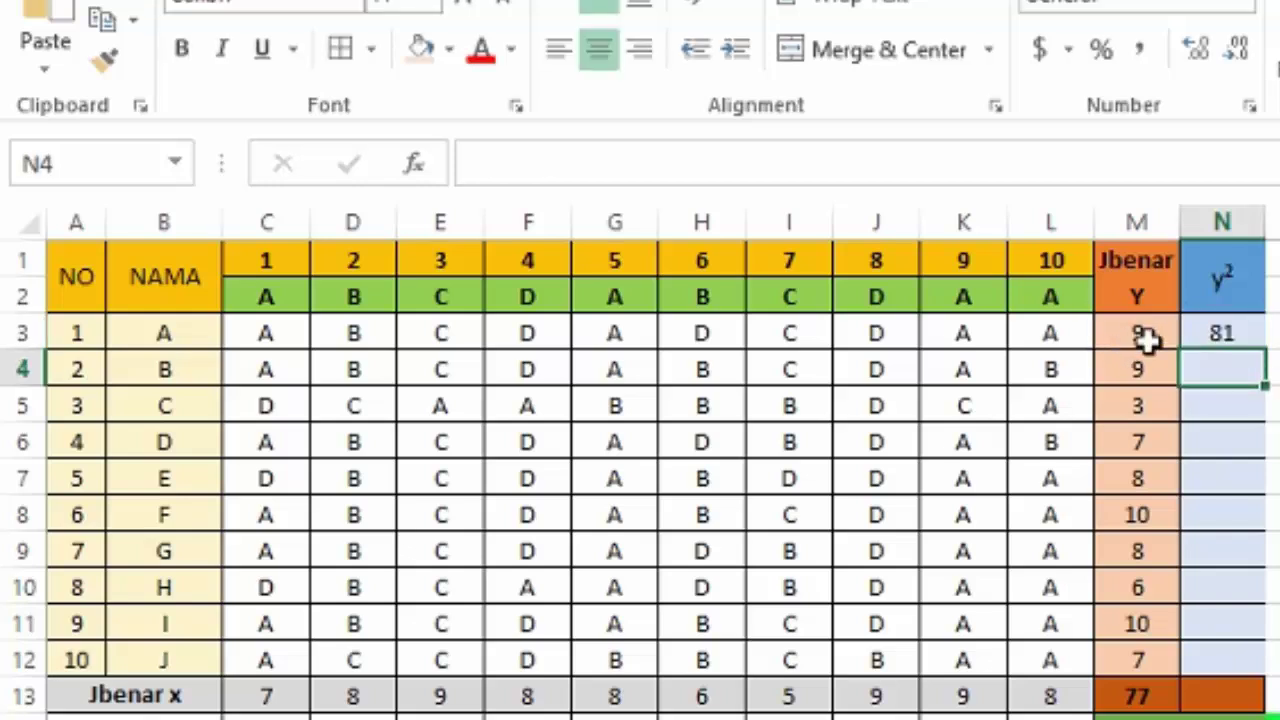
Fill the y² formula from N3 down to N12 and copy the M13 SUM total across to N13.
left_click(1202, 337)
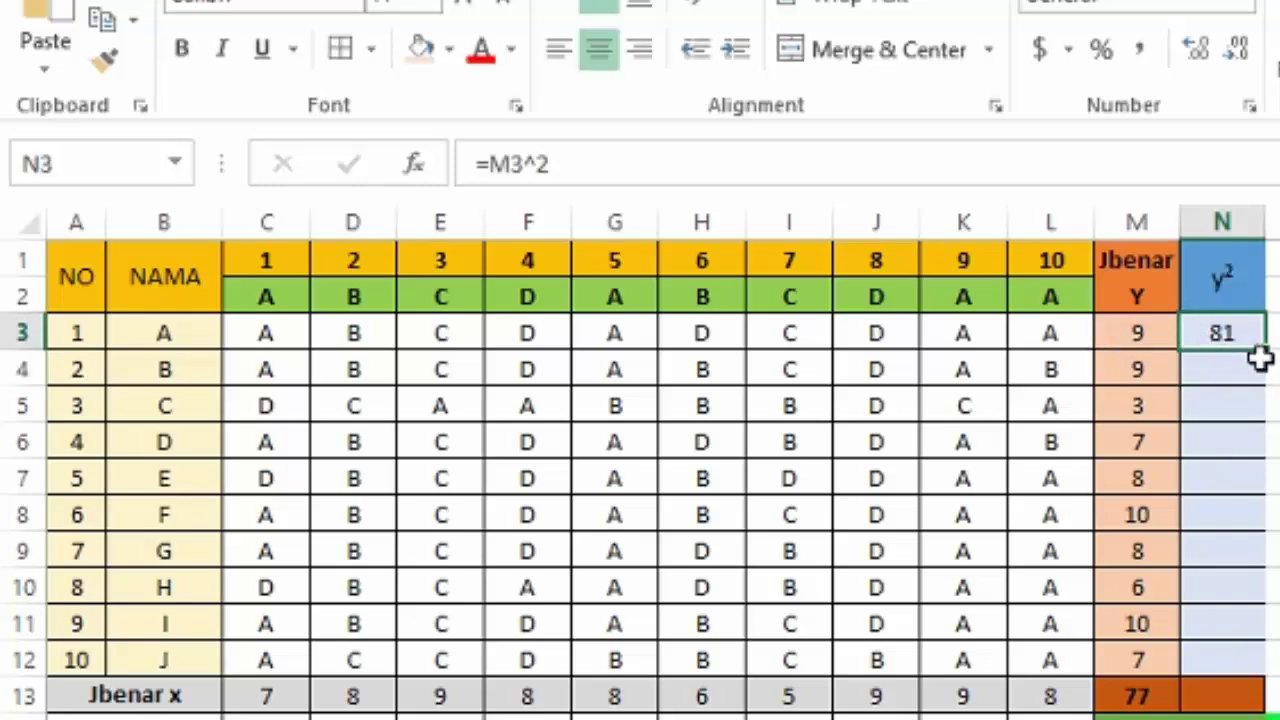
left_click_drag(1266, 352, 1252, 674)
left_click(1220, 694)
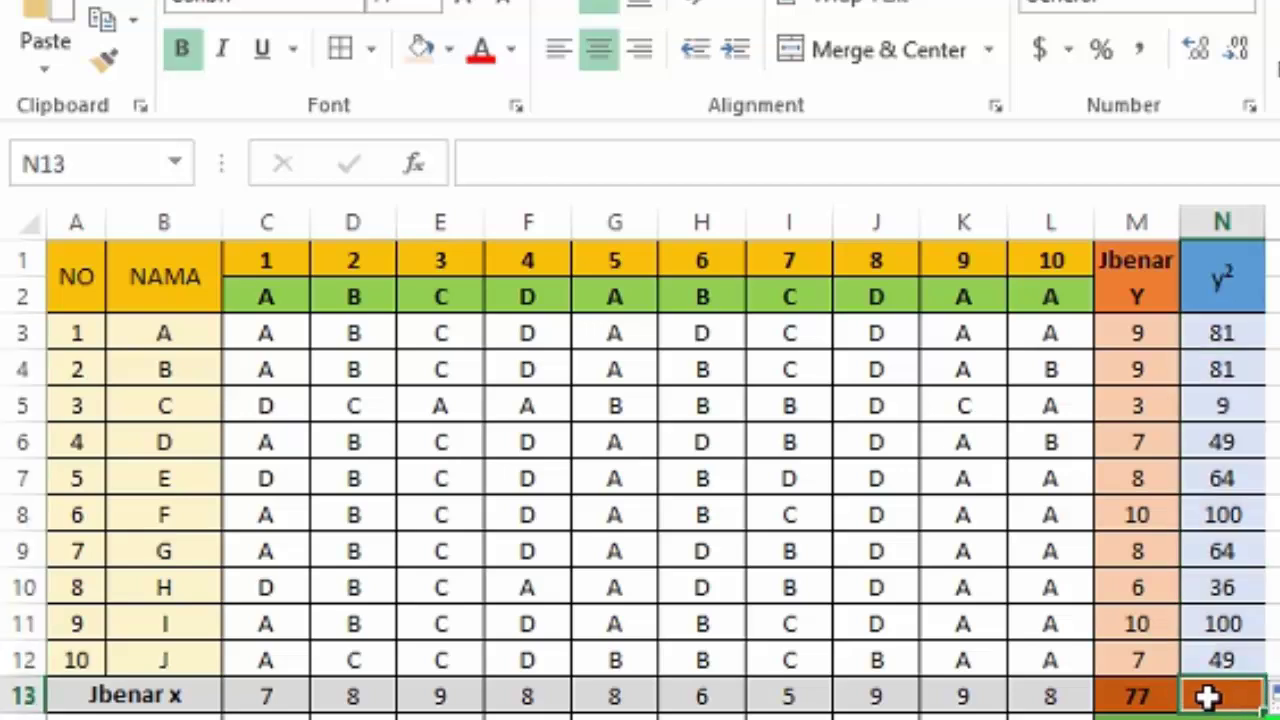
left_click(1131, 693)
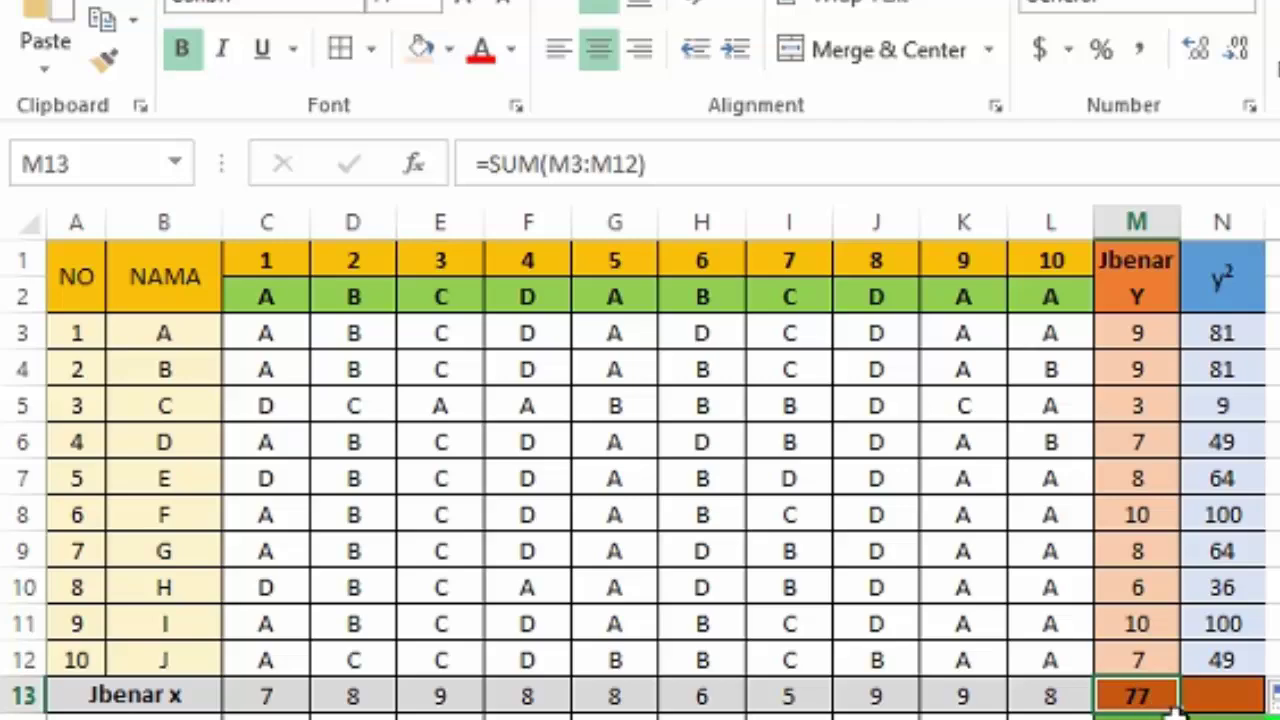
left_click_drag(1178, 710, 1262, 710)
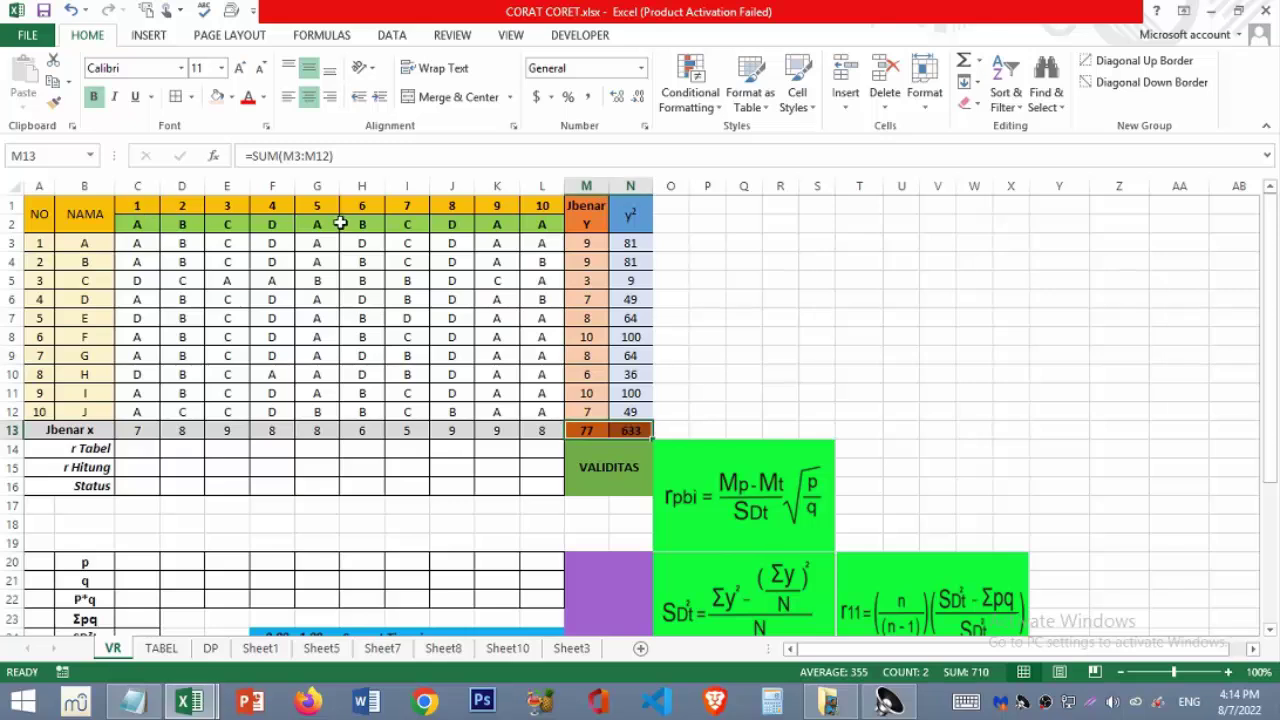
Copy the question numbers and answer key in C1:L2 to the range starting at O1.
left_click(138, 210)
left_click(537, 224, "shift")
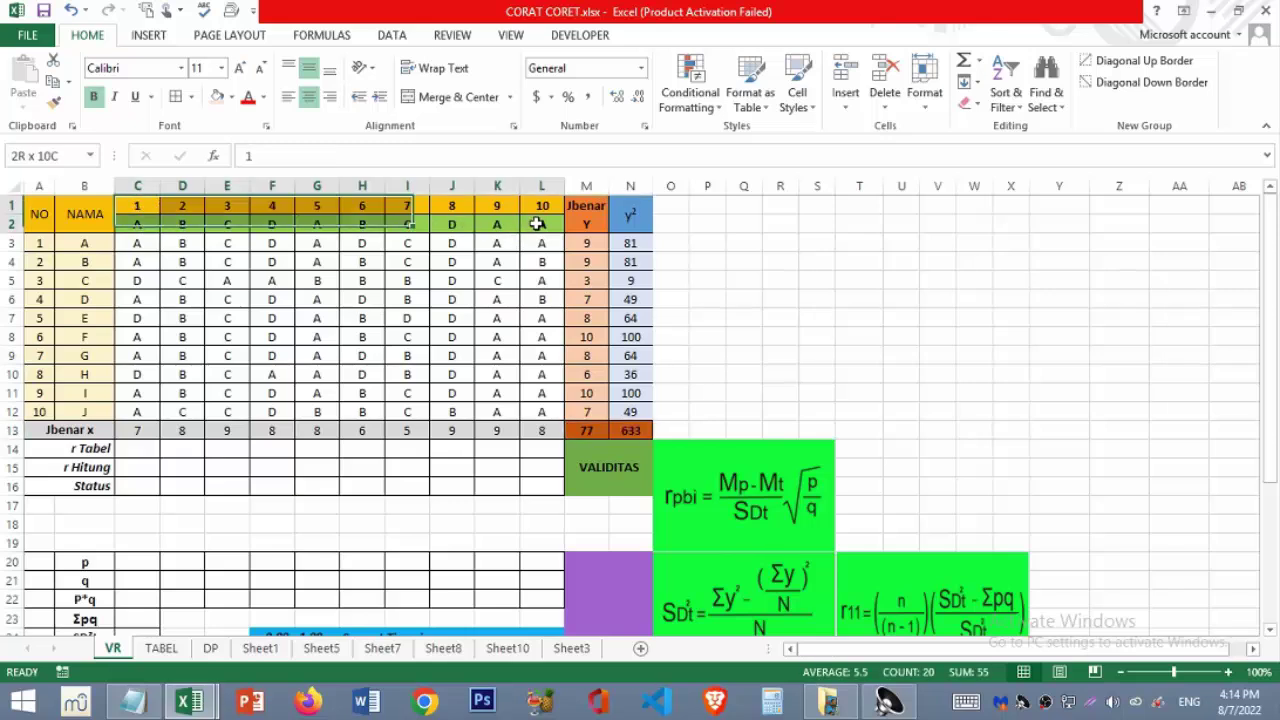
key("ctrl+c")
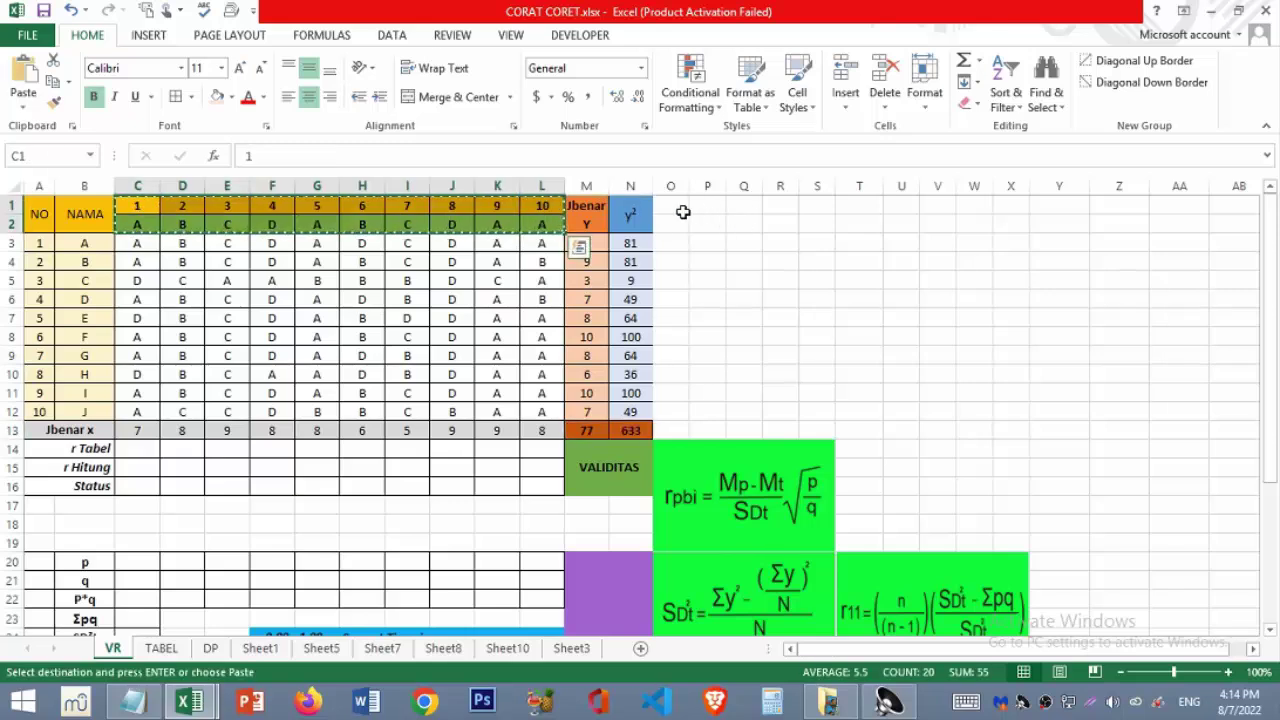
left_click(674, 207)
key("ctrl+v")
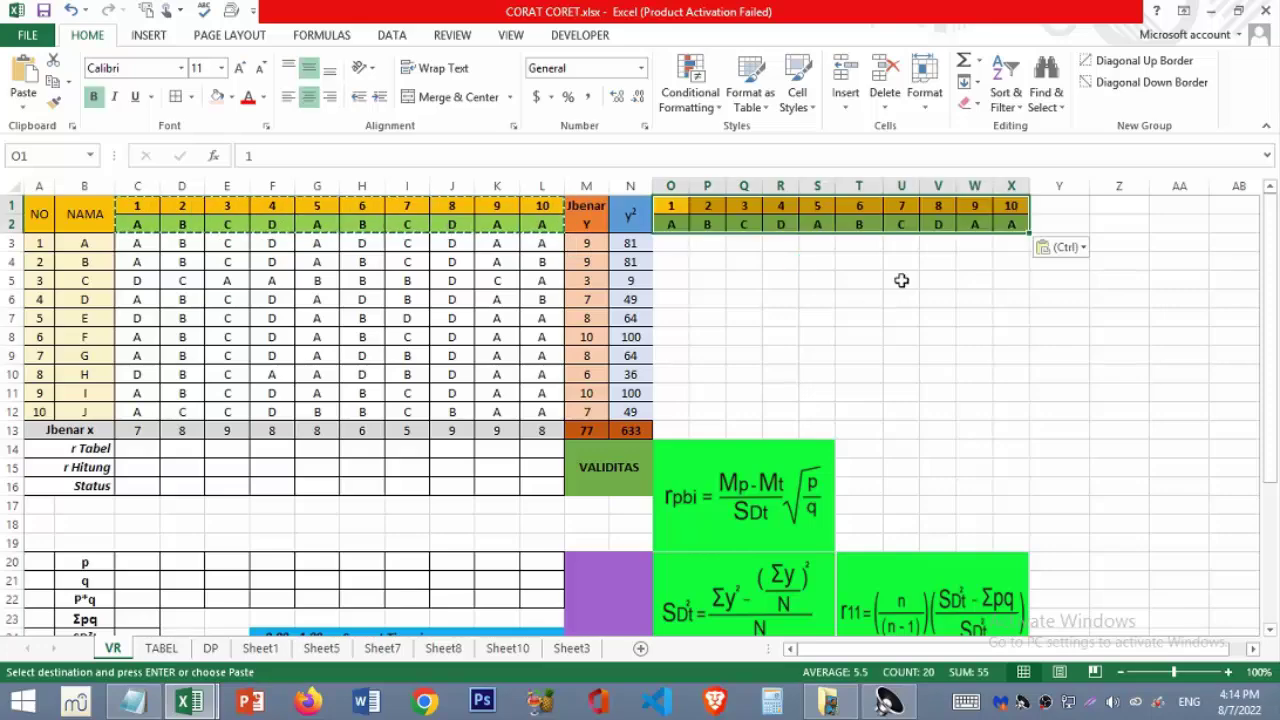
Write =IF(C3=C2,1,0) in O3 to score the first student's answer to question 1.
left_click(669, 243)
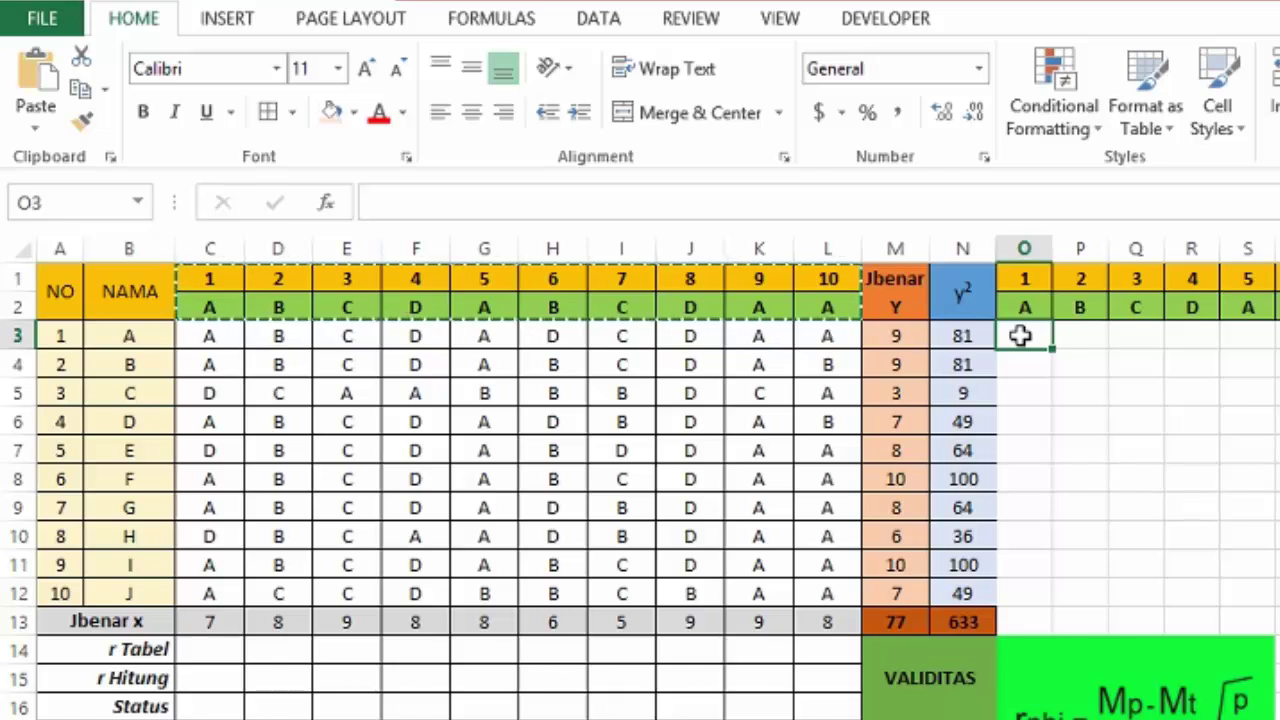
type("=")
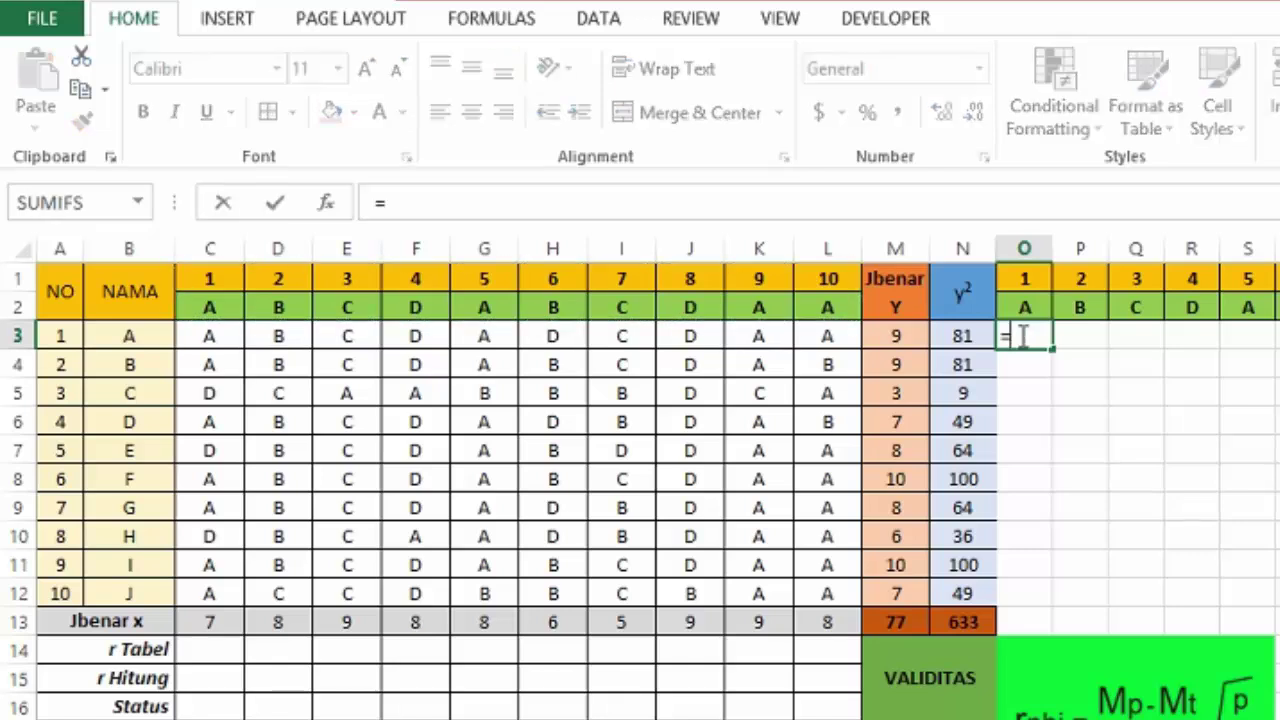
type("IF")
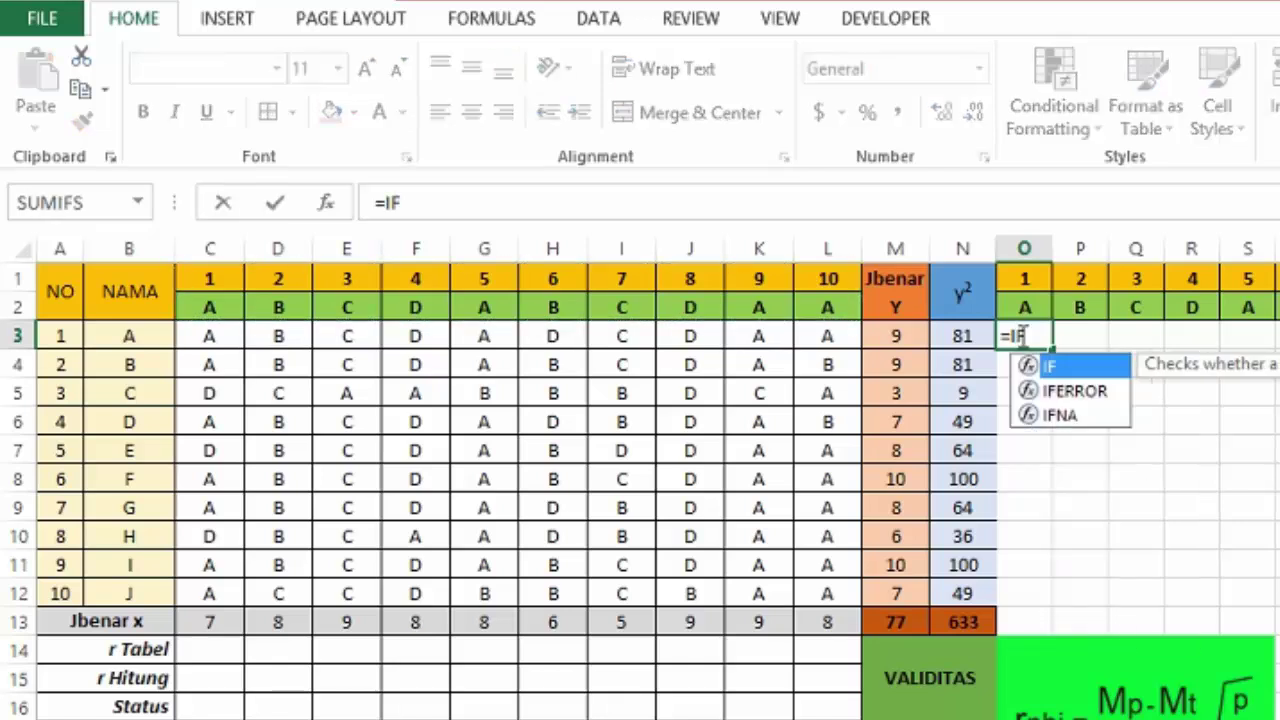
type("(")
left_click(212, 337)
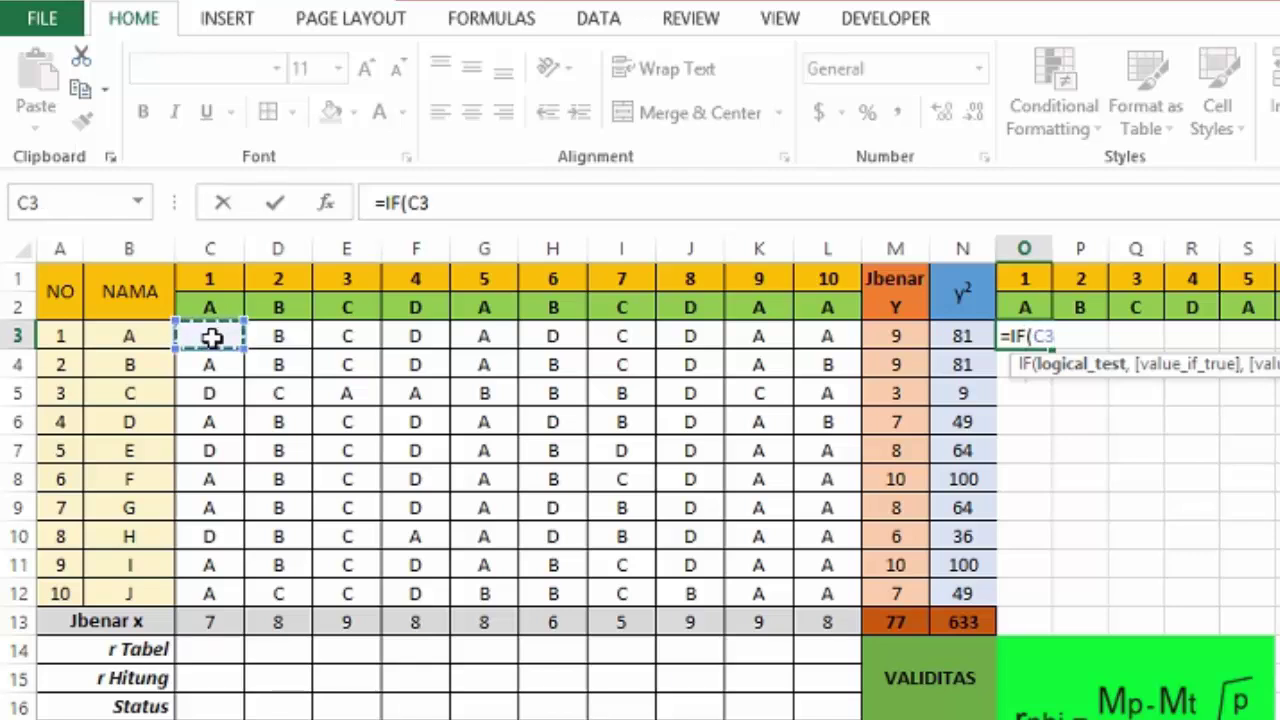
type("=")
left_click(203, 314)
type(",")
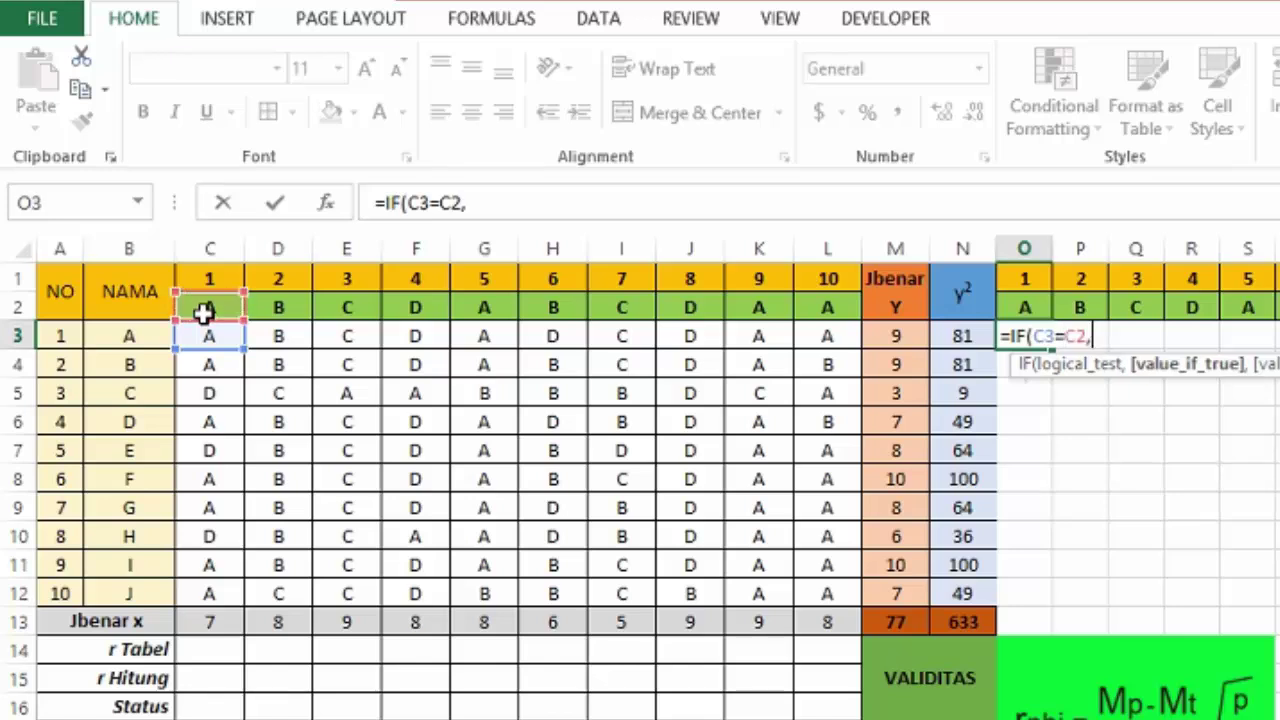
type("1.")
type(",0")
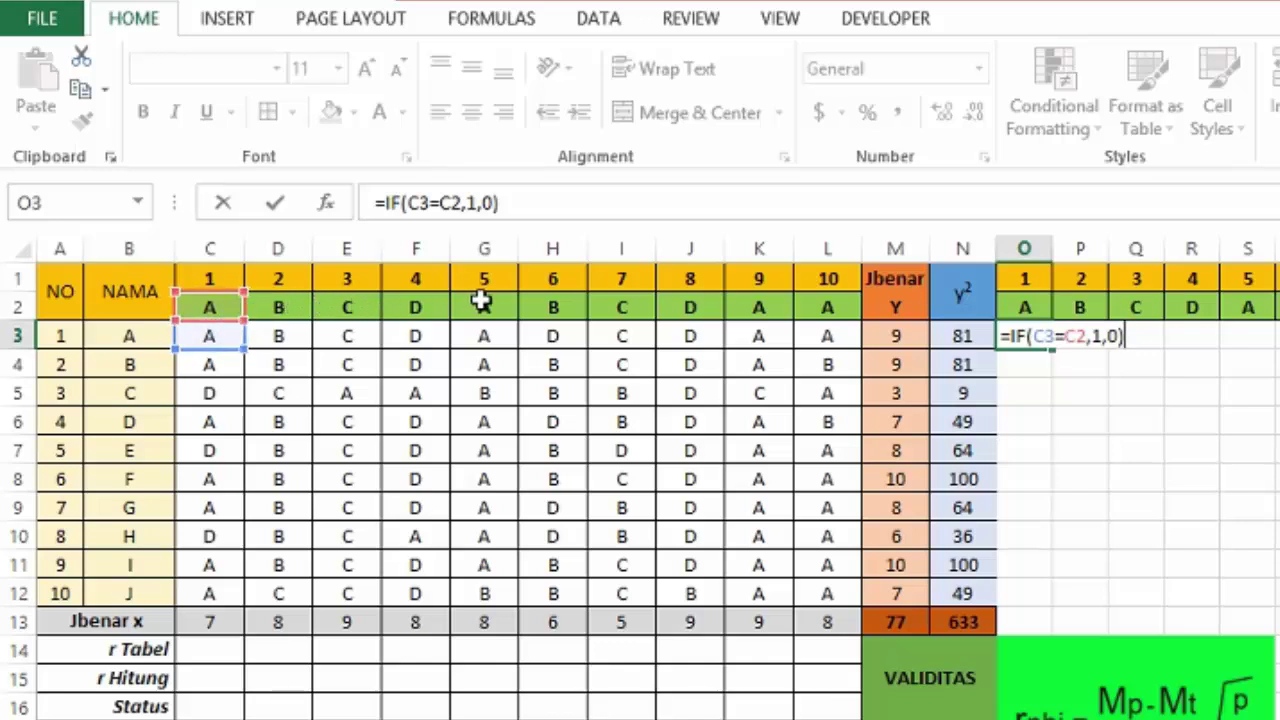
Lock the answer-key row in the O3 formula as C$2 and fill the formula through O3:X12.
left_click(453, 200)
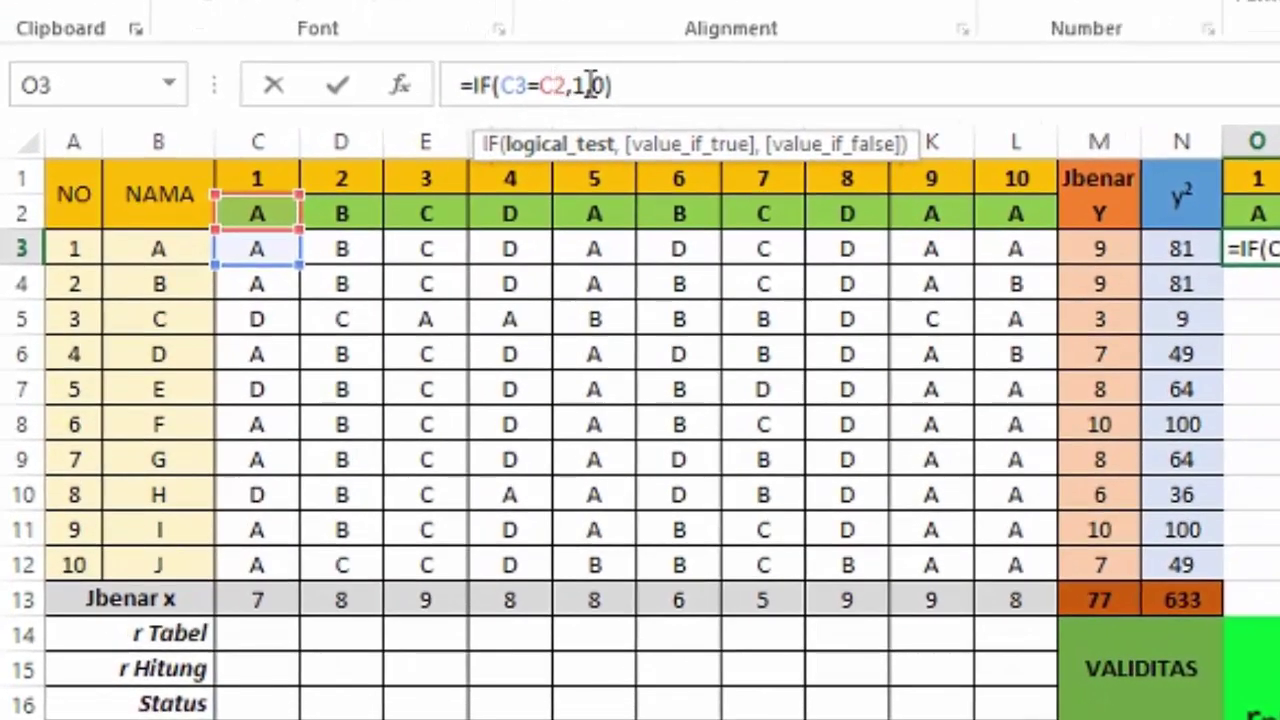
type("$")
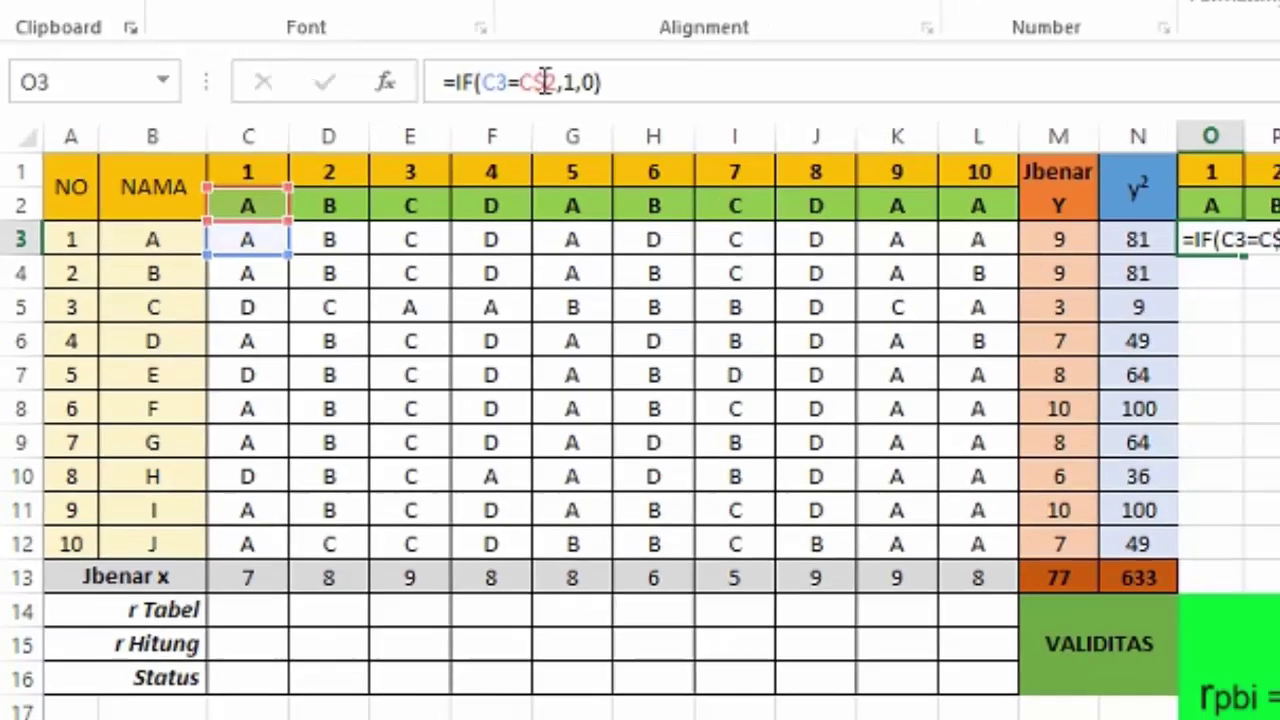
key("Return")
left_click(1252, 248)
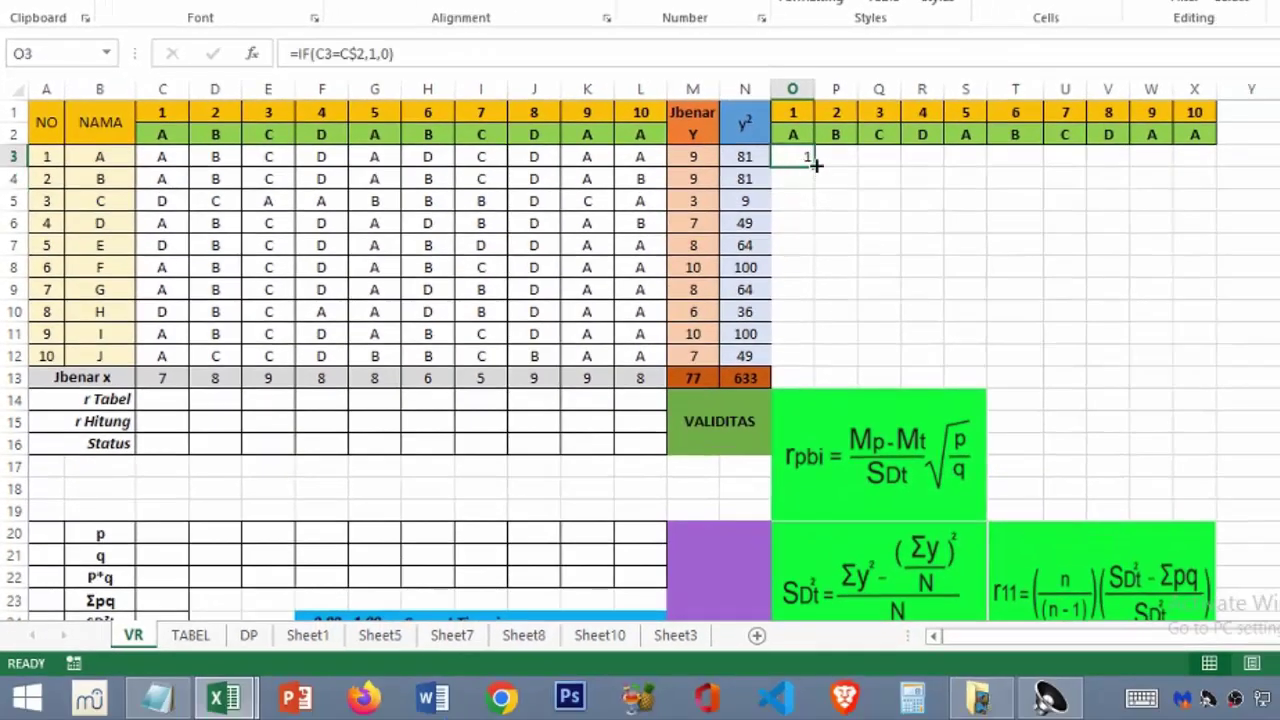
left_click_drag(816, 165, 1200, 368)
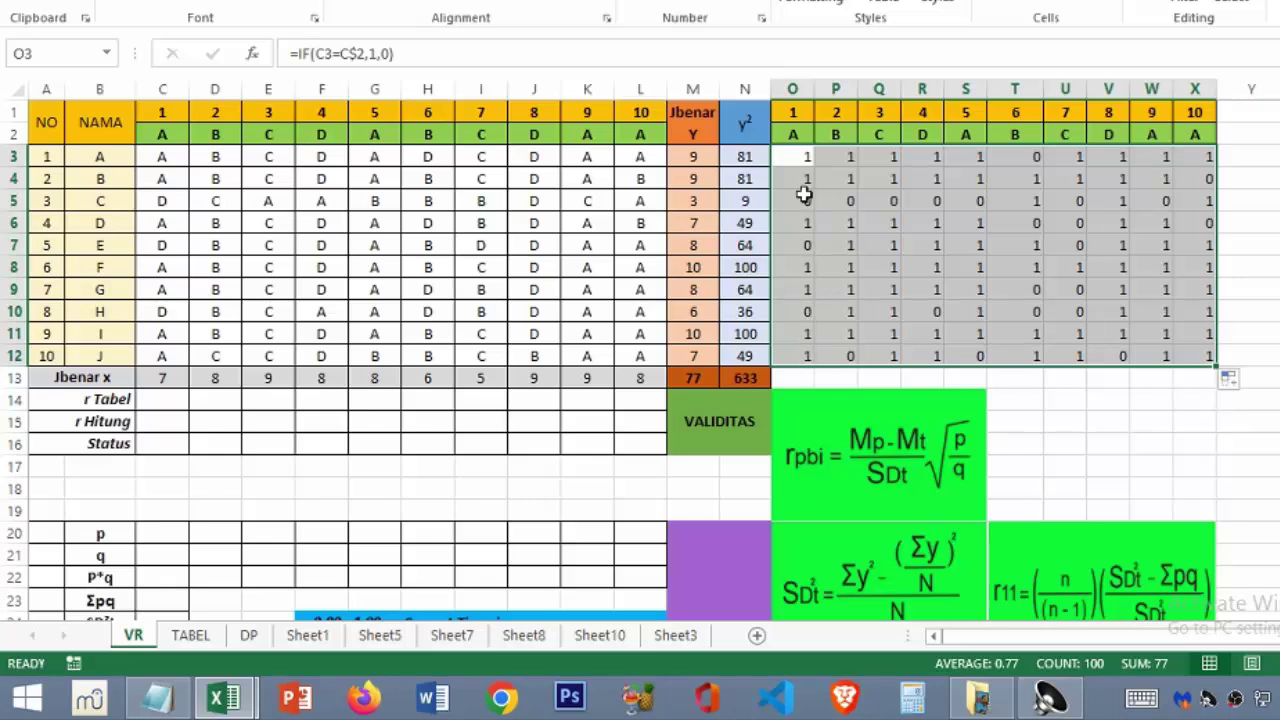
Check the Jbenar x formulas and the number of students, and consult the TABEL sheet's critical r values at two-tailed 0.05.
left_click(168, 377)
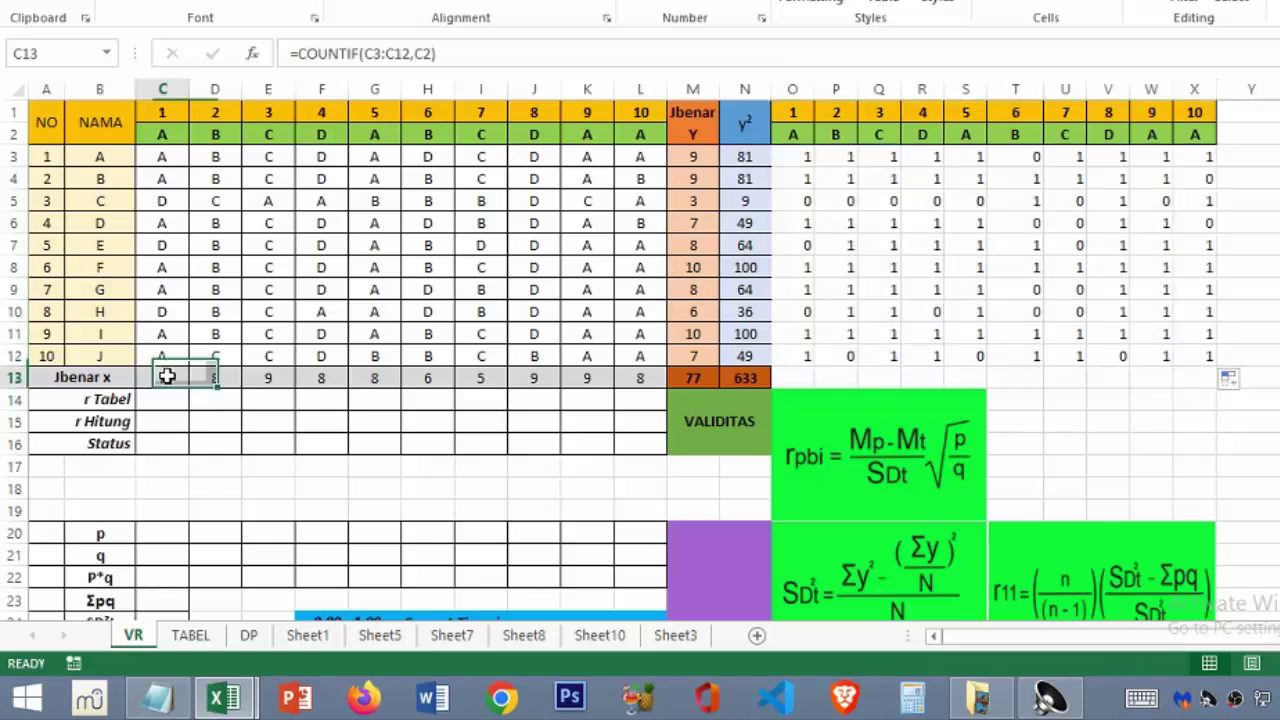
left_click(221, 377)
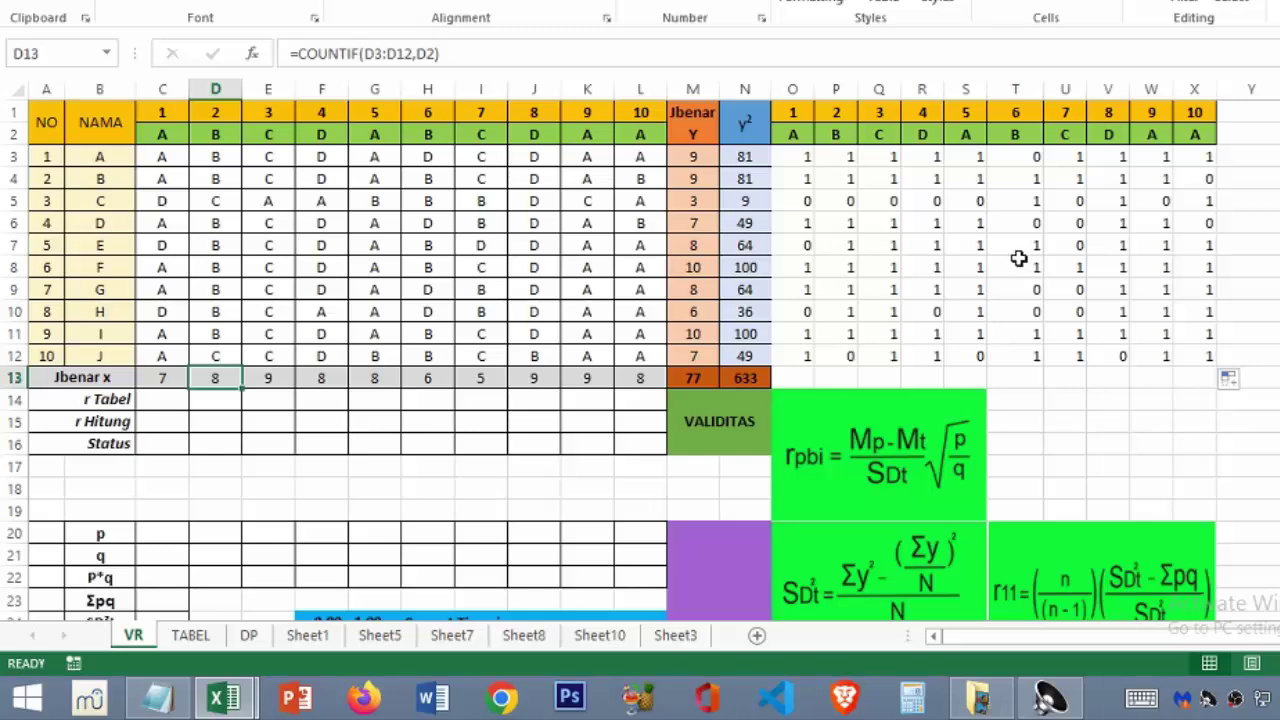
scroll(1010, 249, "down", 2)
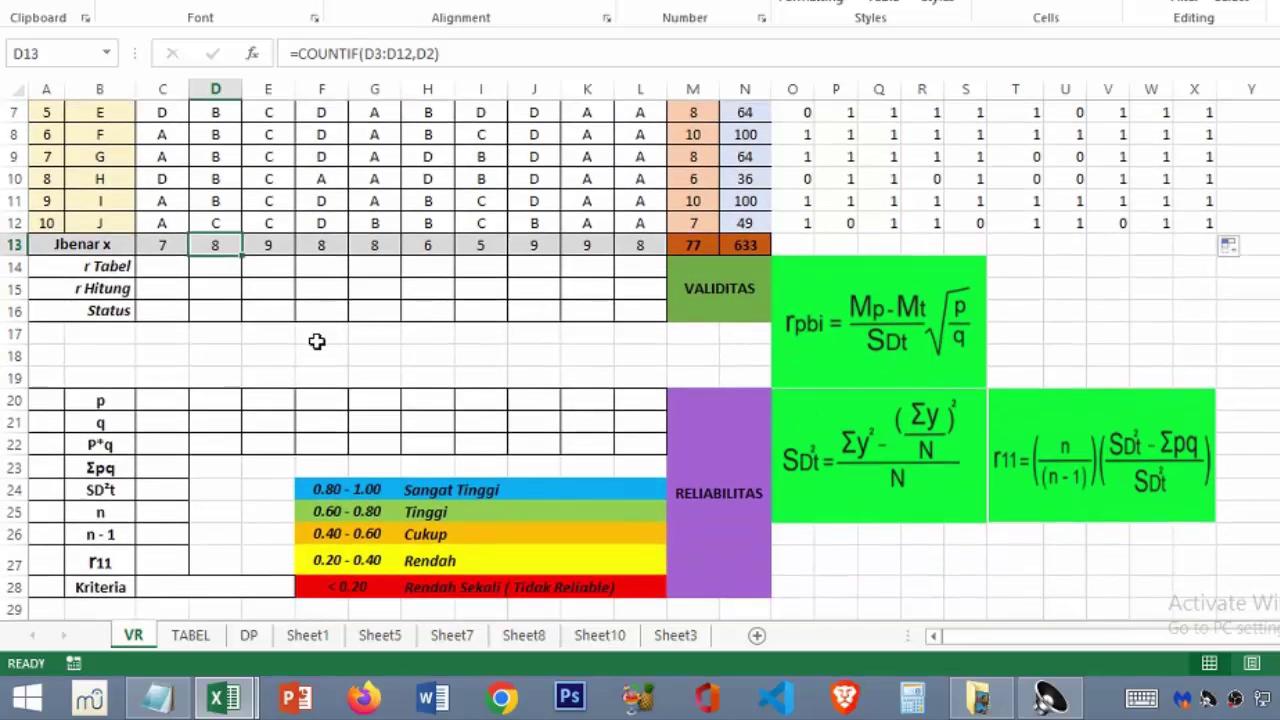
scroll(300, 344, "up", 1)
left_click(149, 334)
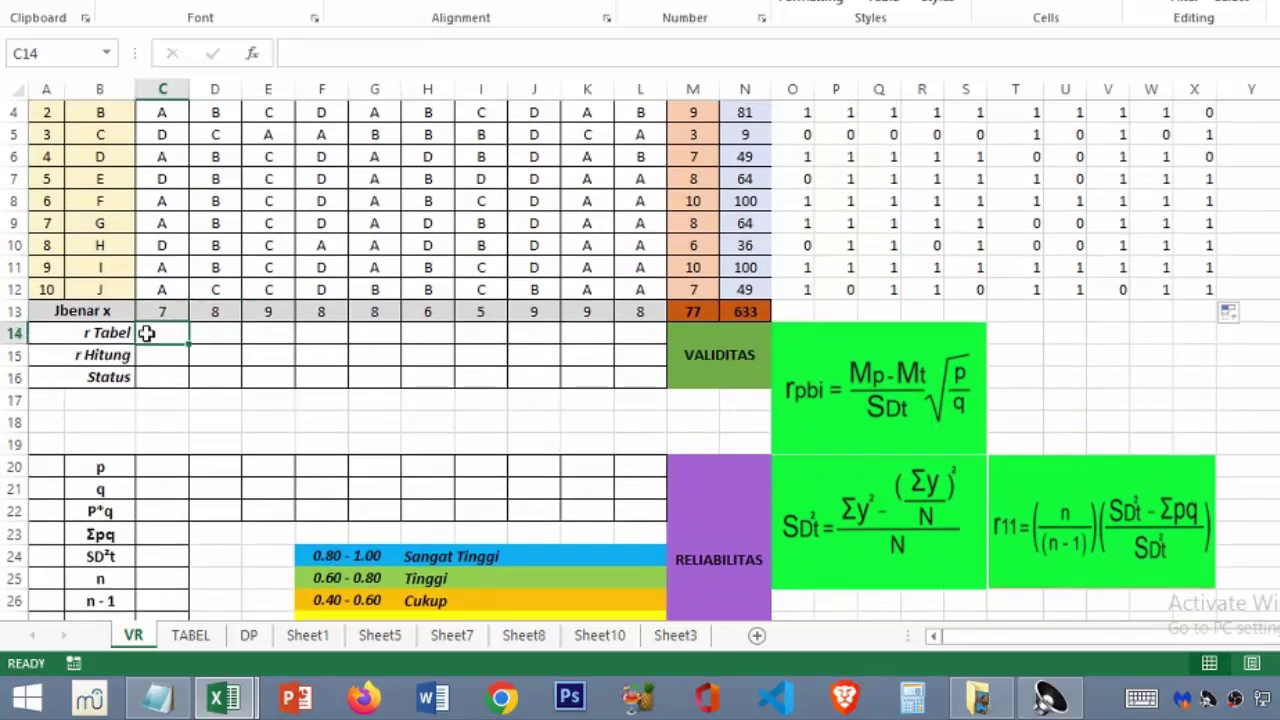
scroll(223, 334, "up", 1)
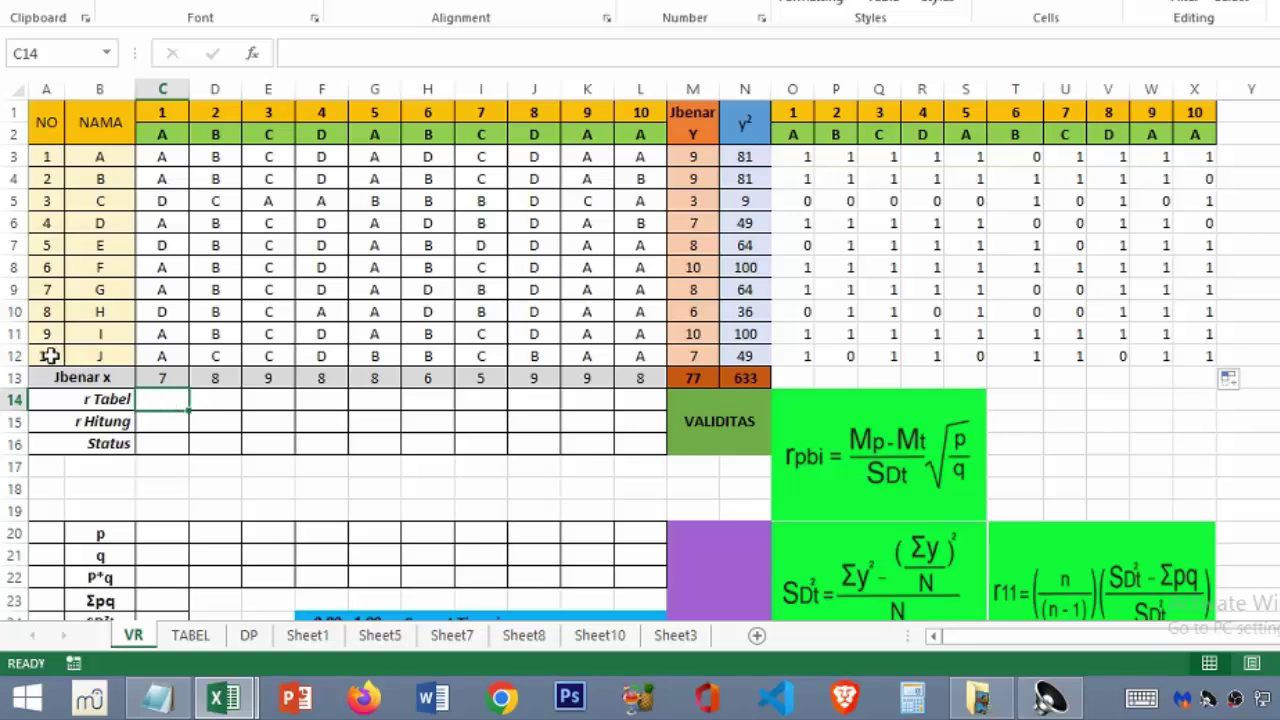
left_click(50, 356)
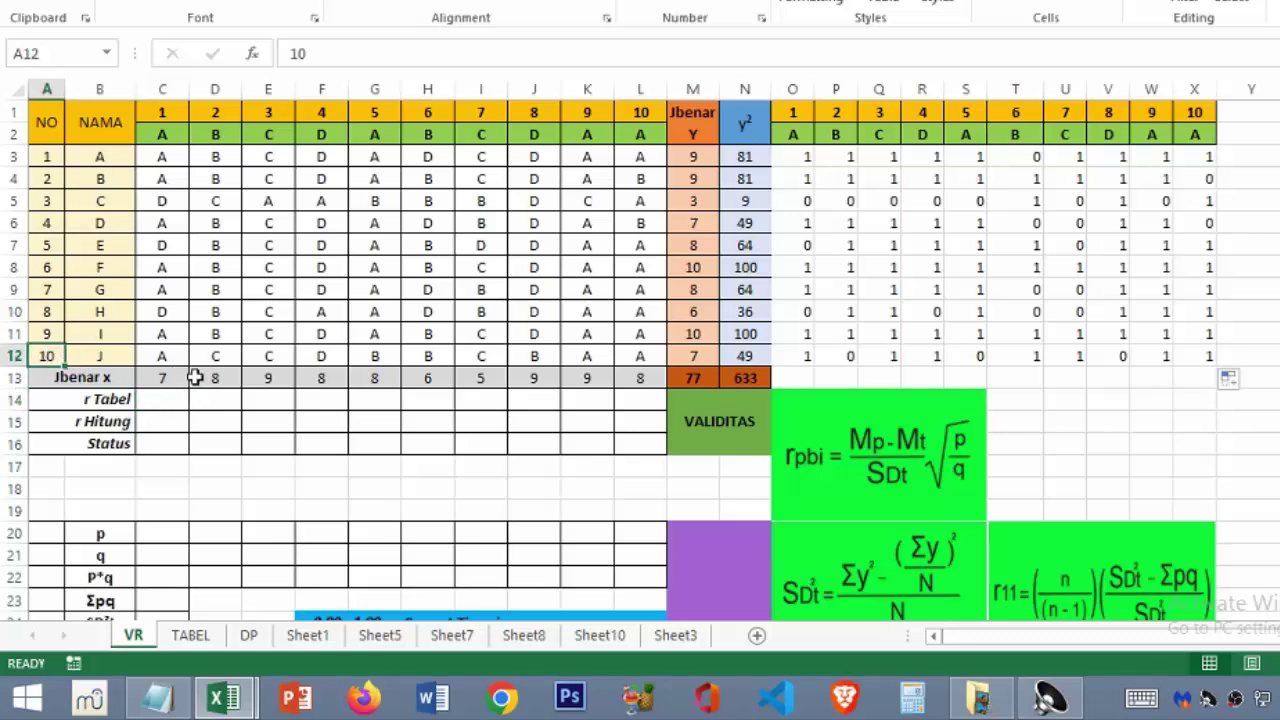
left_click(196, 638)
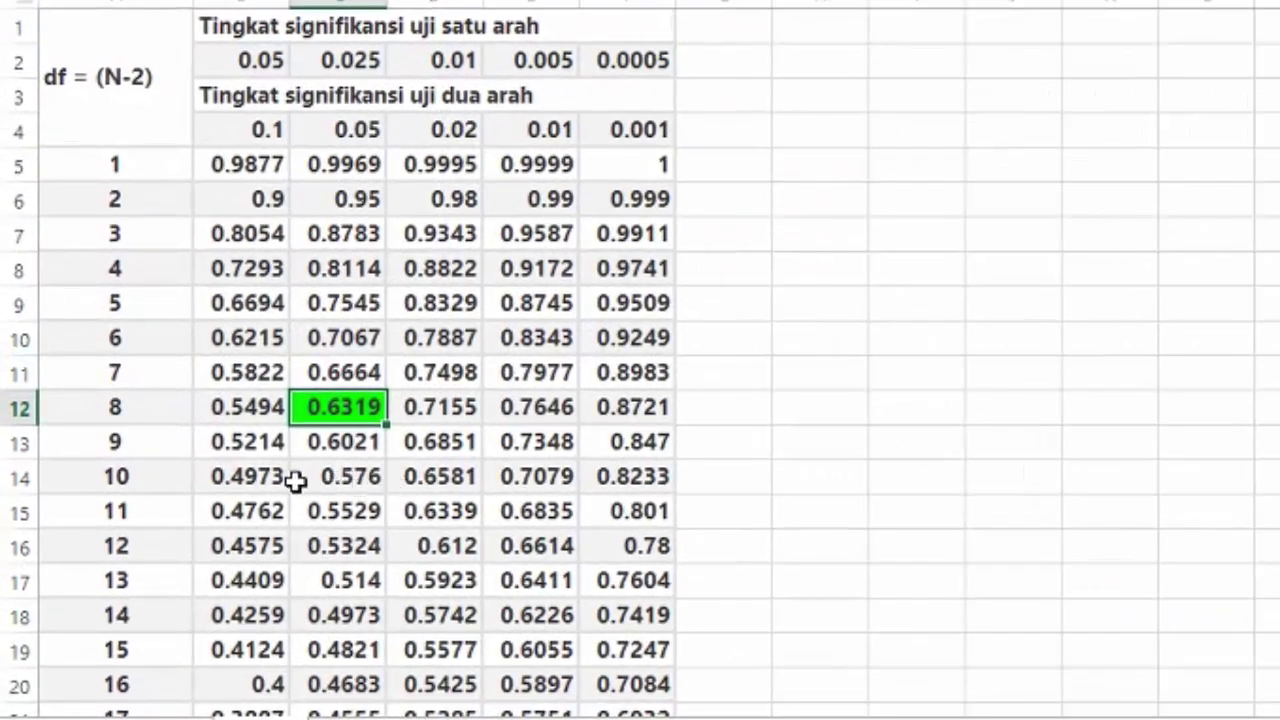
key("ctrl+Up")
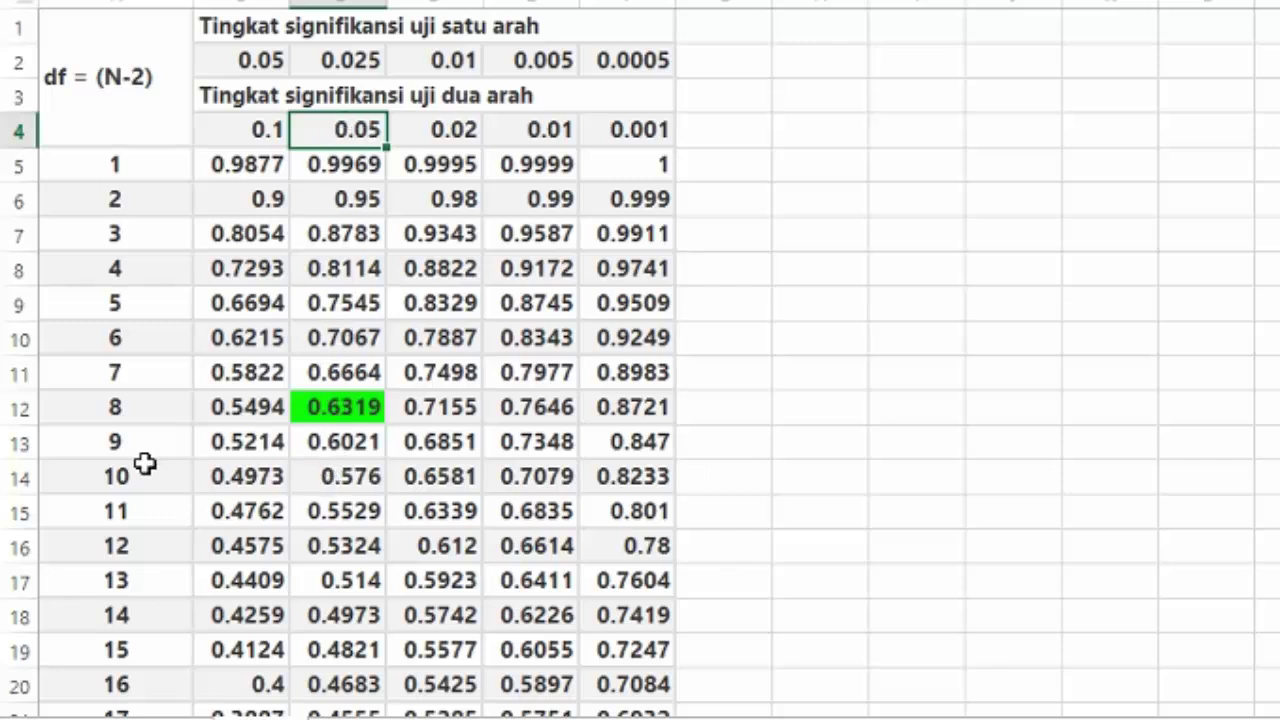
left_click(360, 468)
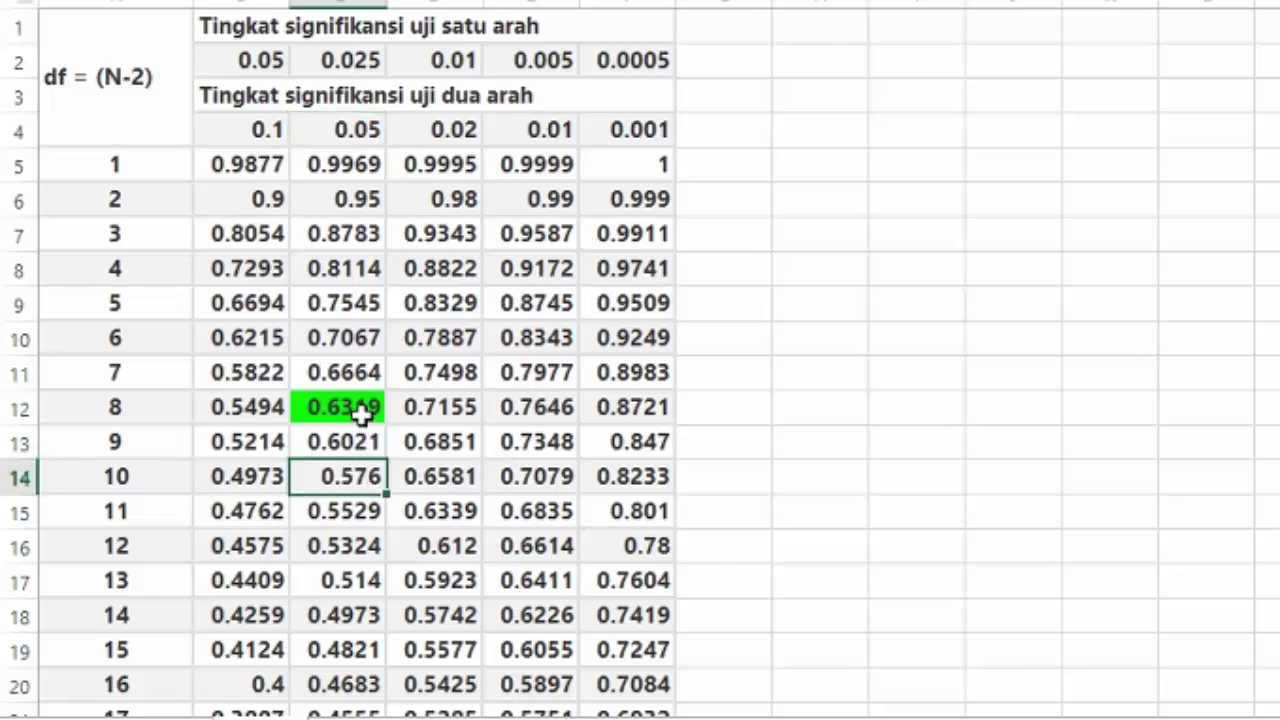
Copy the df 8, two-tailed 0.05 value 0.6319 from the TABEL sheet and paste it without its green fill into r Tabel cell C14.
left_click(362, 416)
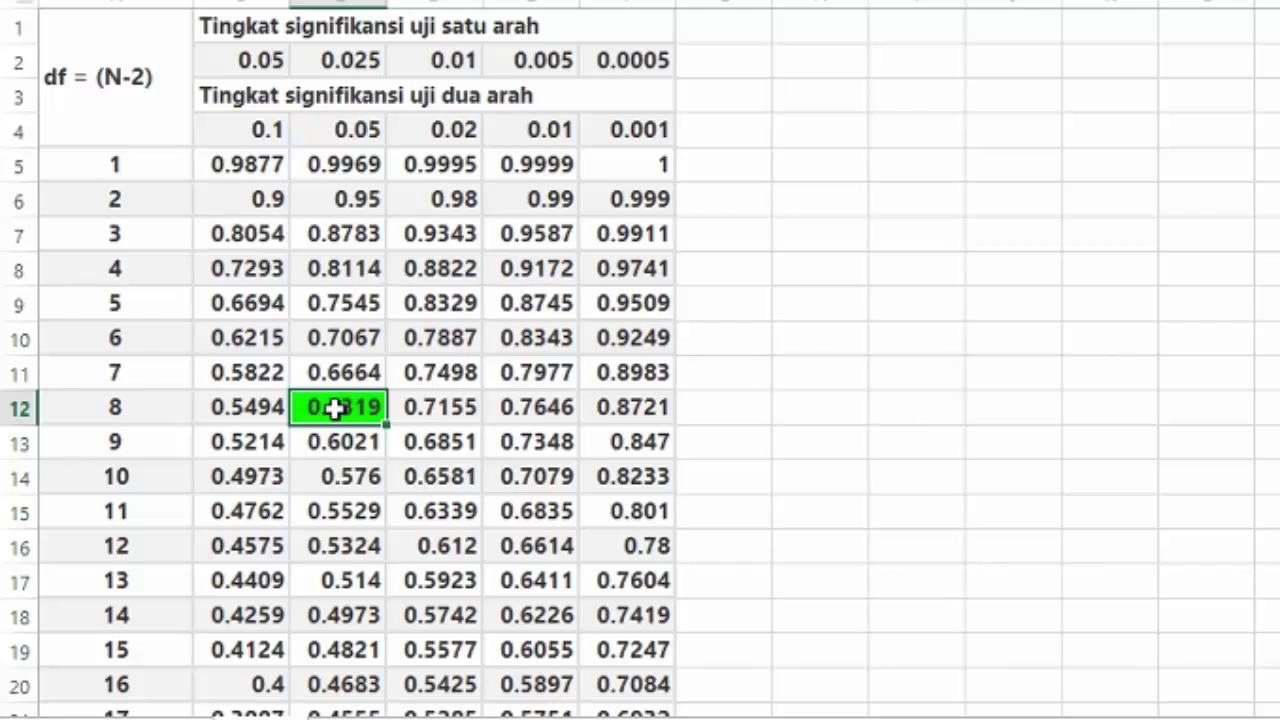
key("ctrl+c")
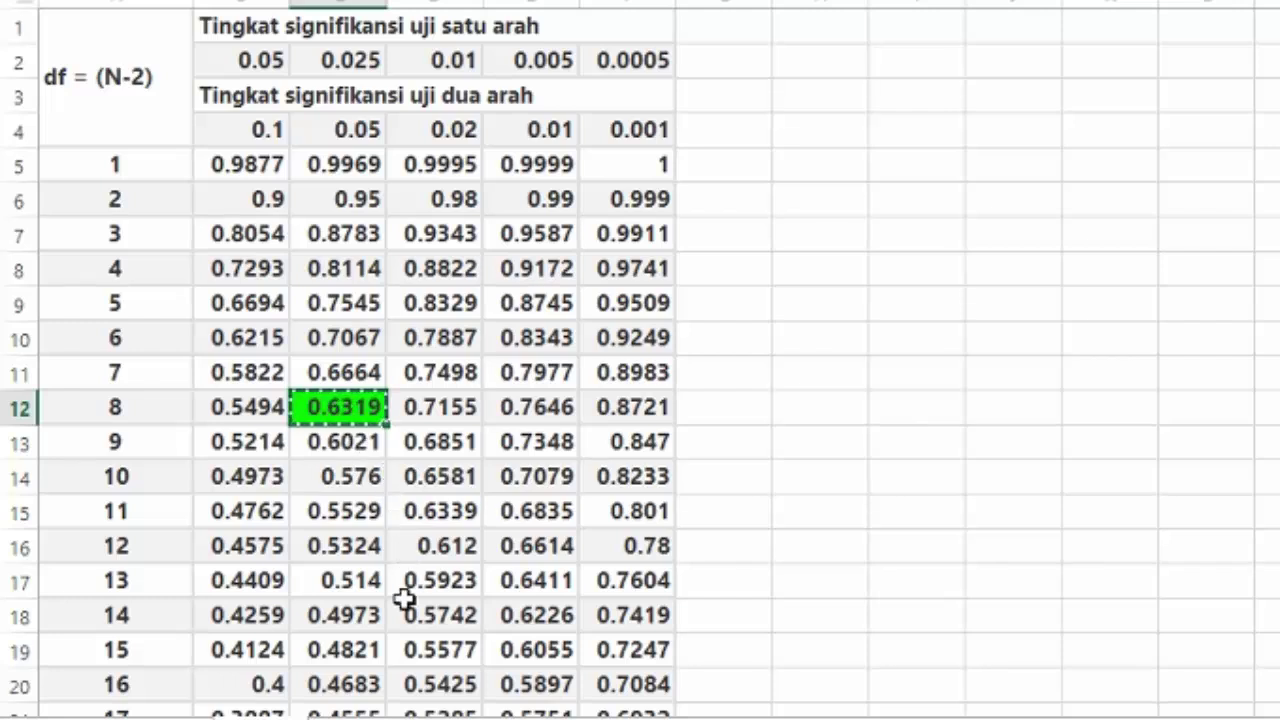
left_click(376, 712)
left_click(230, 425)
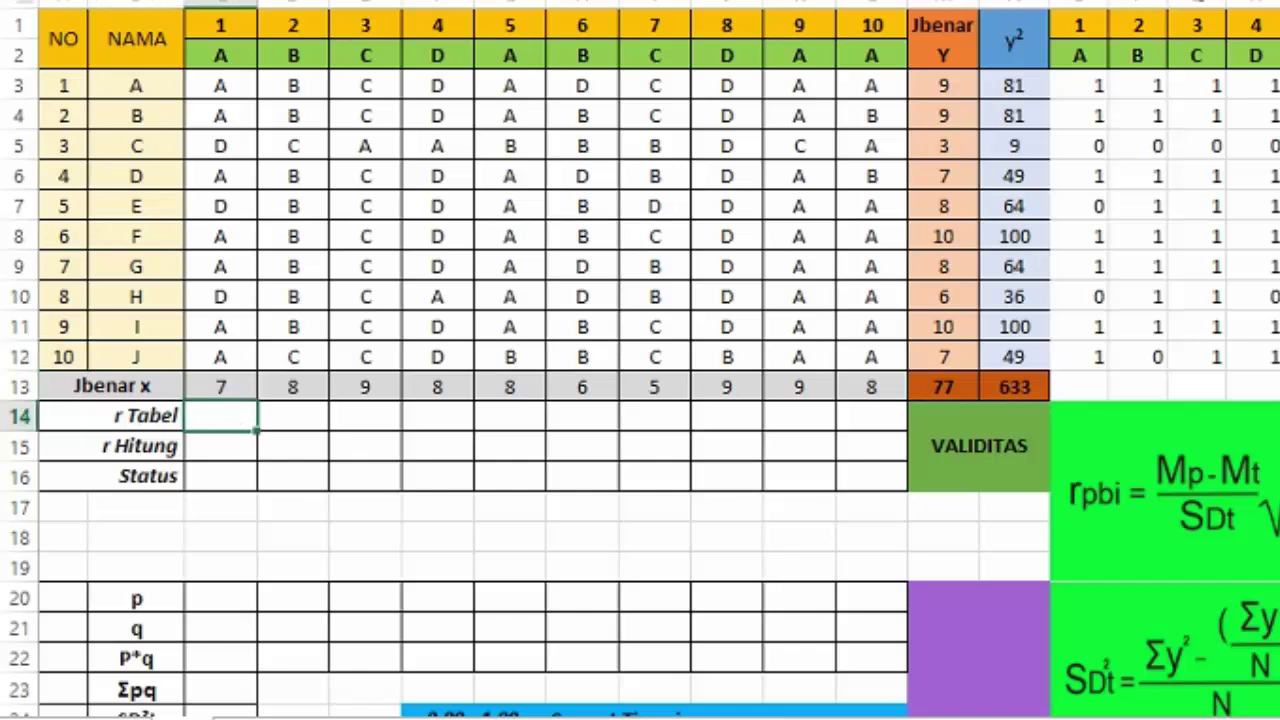
left_click(25, 2)
left_click(26, 82)
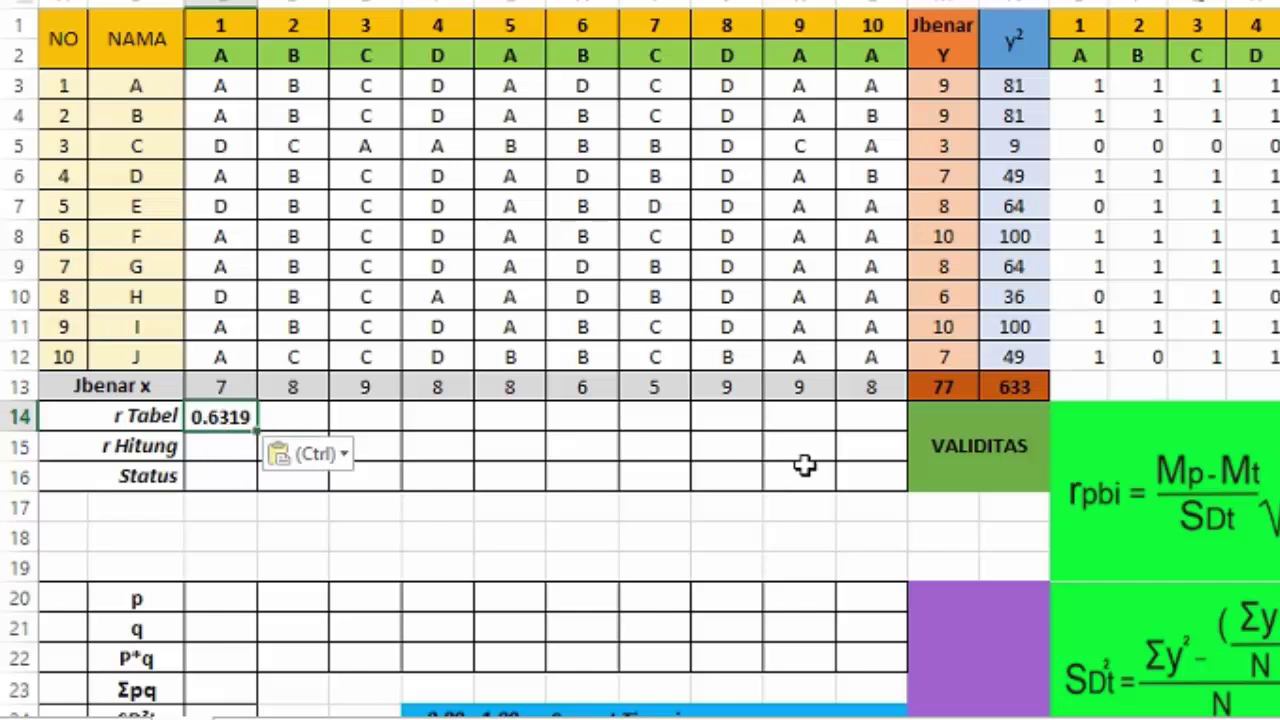
Enter the r Hitung formula for question 1 in C15 as =CORREL(O3:O12,M3:M12), correlating its item scores with the total scores.
left_click(220, 451)
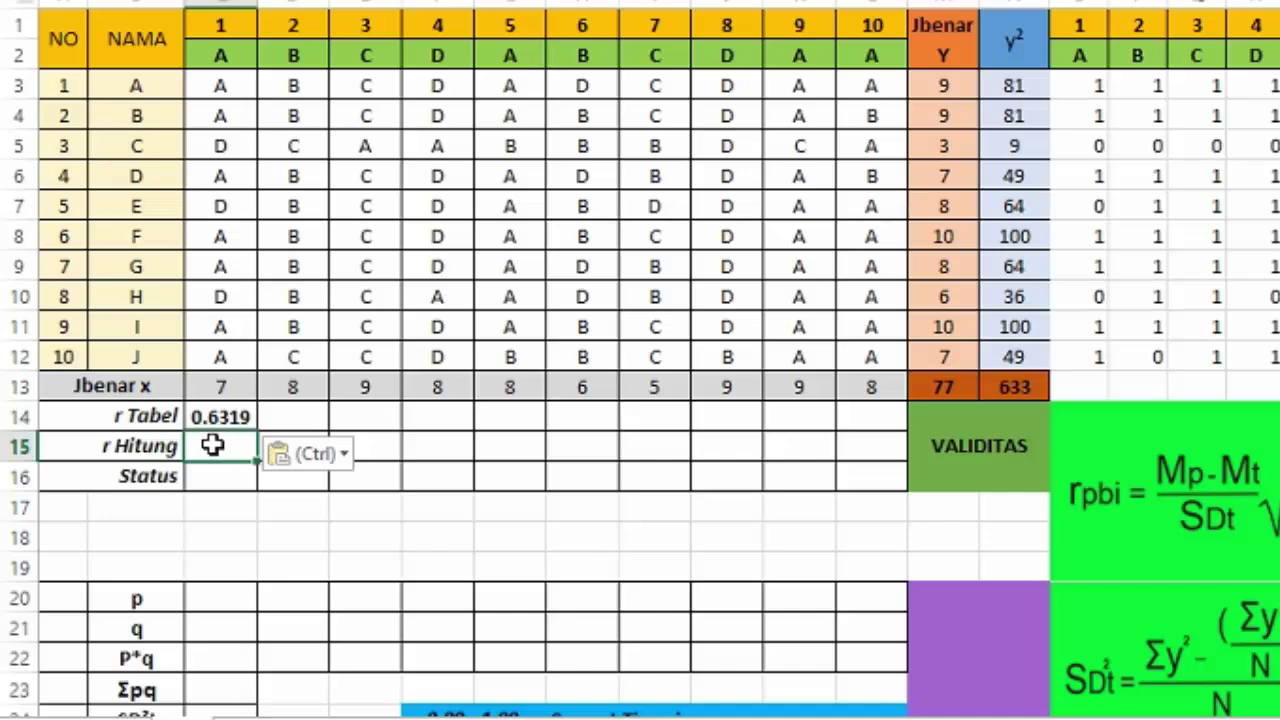
left_click(1203, 492)
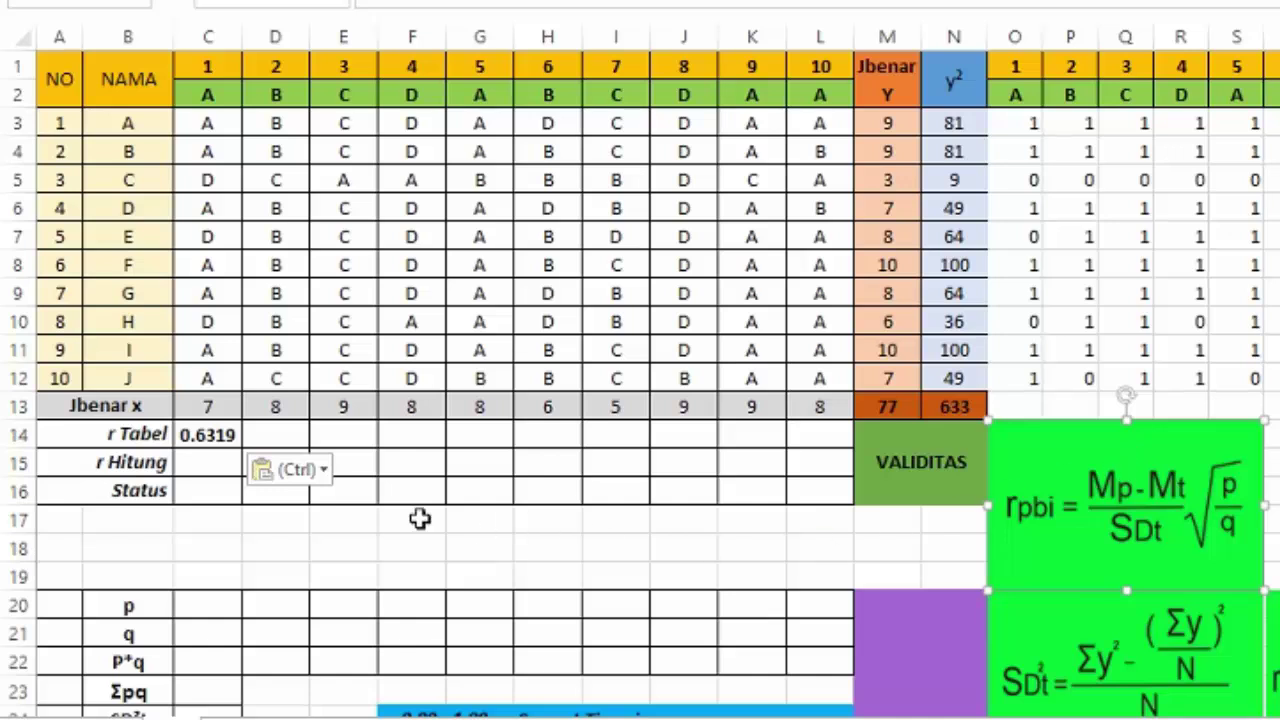
left_click(200, 469)
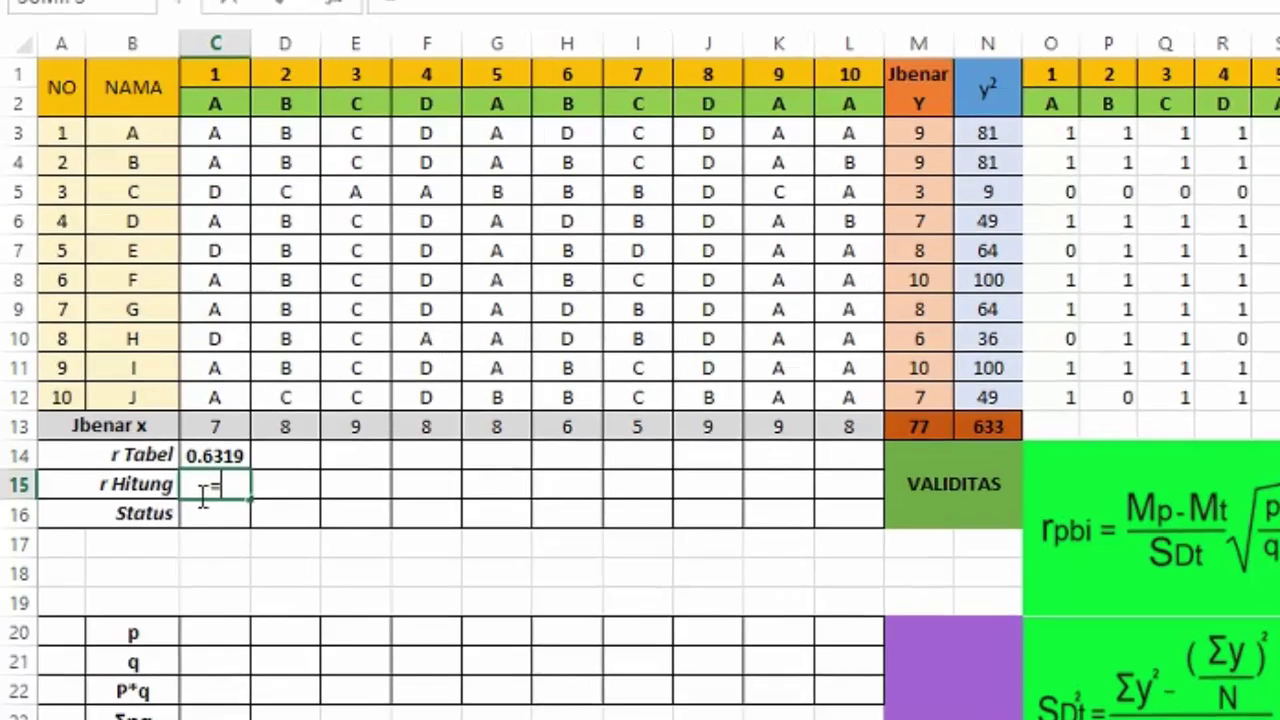
type("=CORREL")
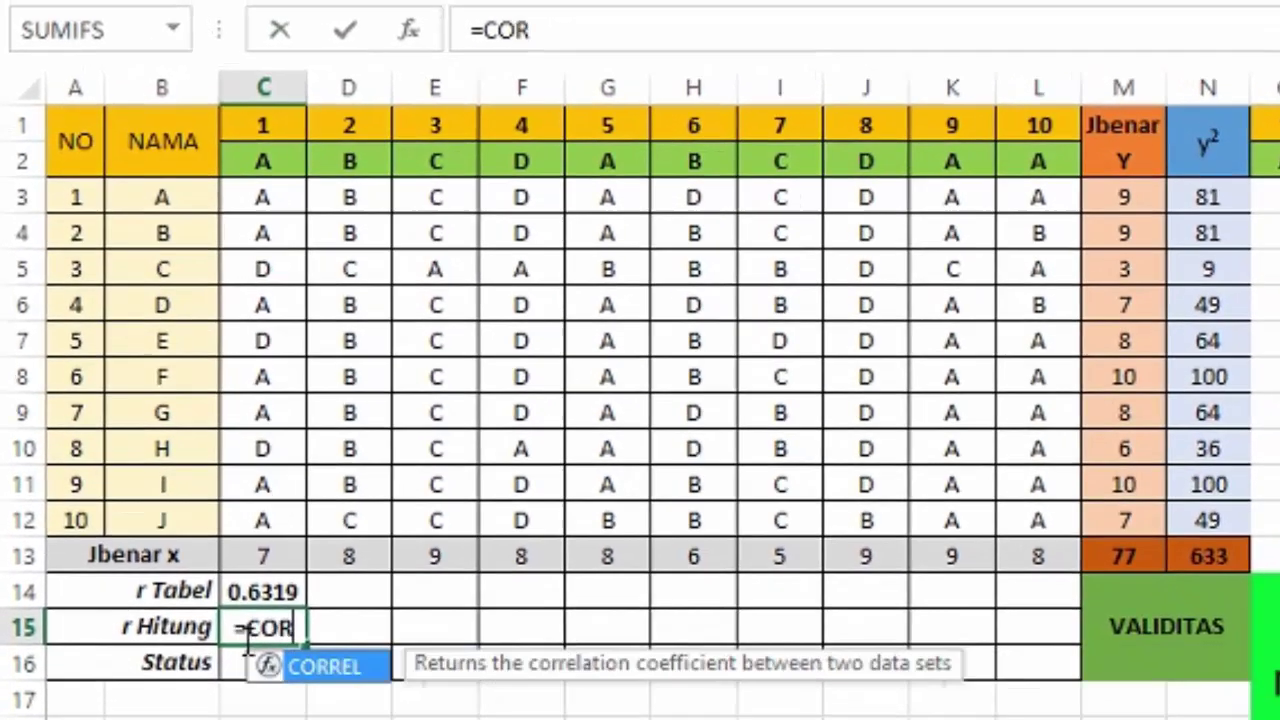
type("(")
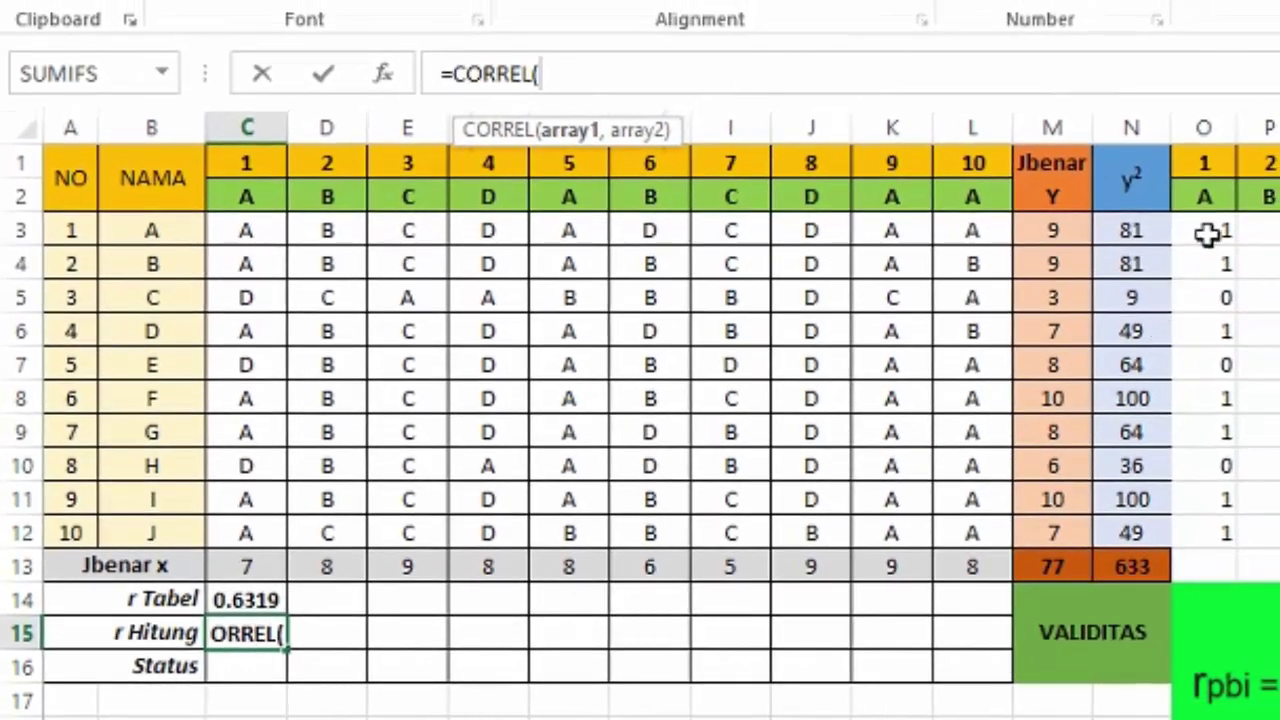
left_click_drag(1215, 228, 1197, 535)
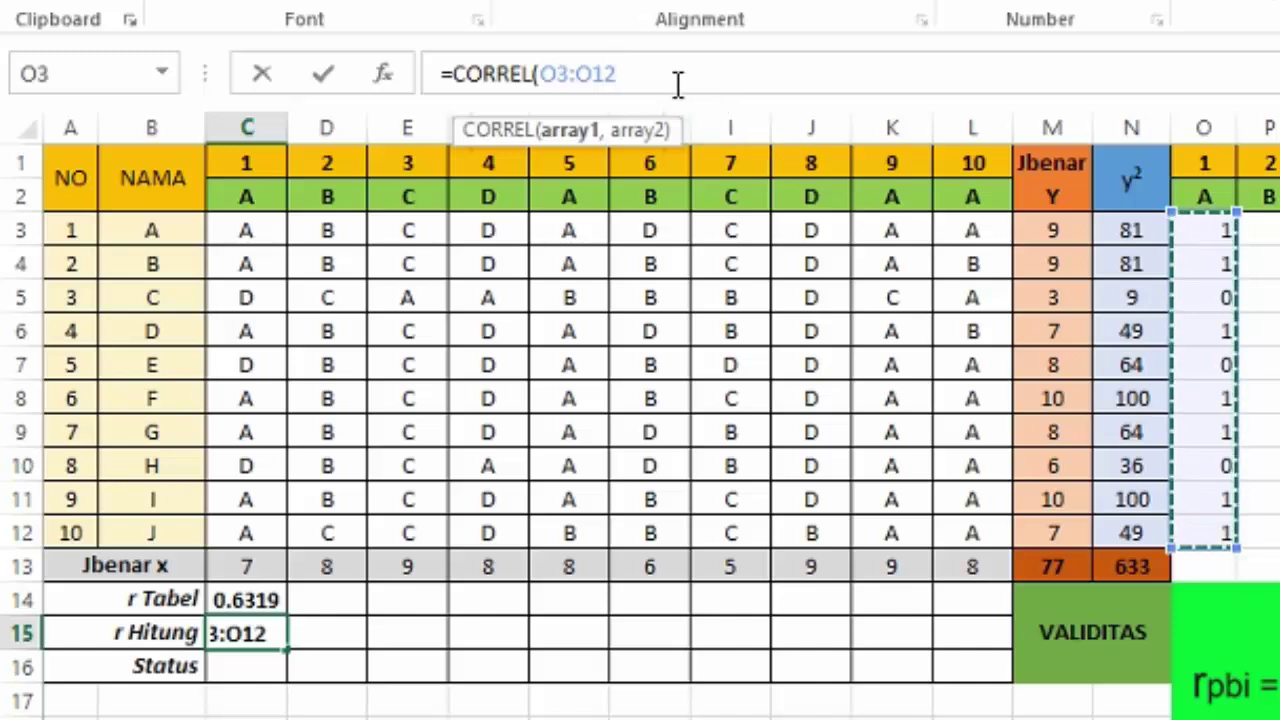
type(",")
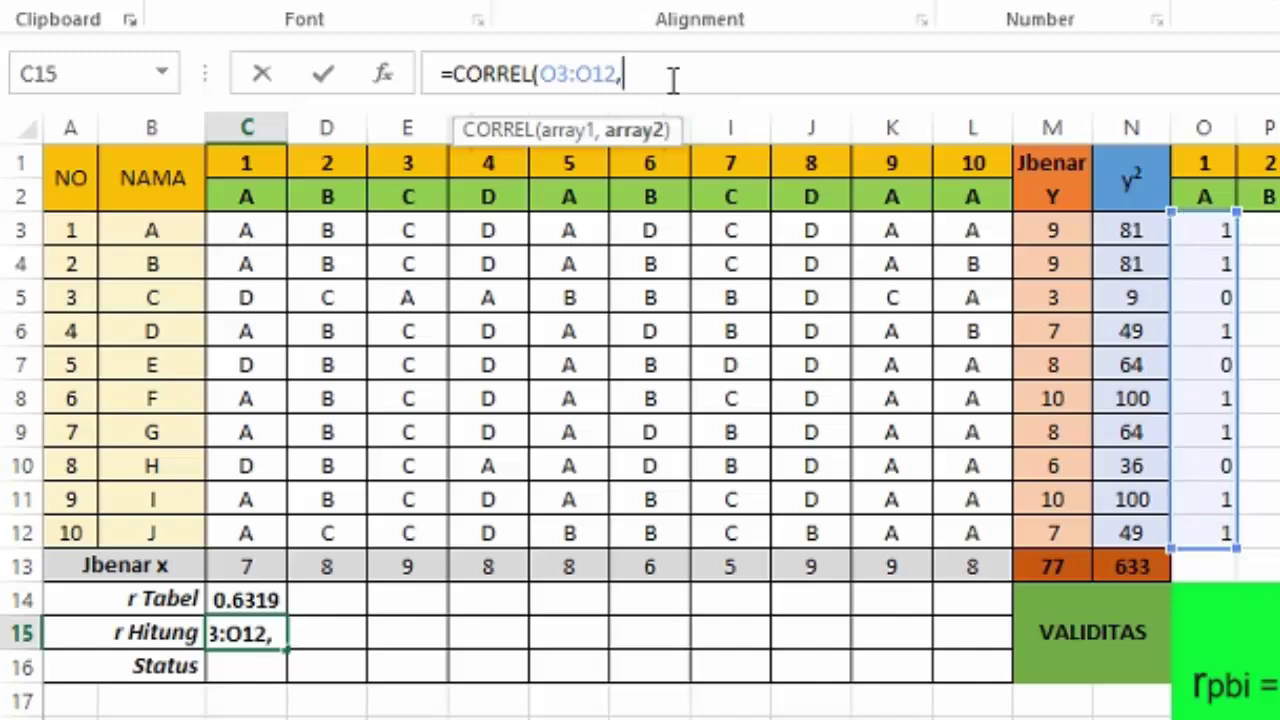
left_click_drag(1050, 230, 1050, 530)
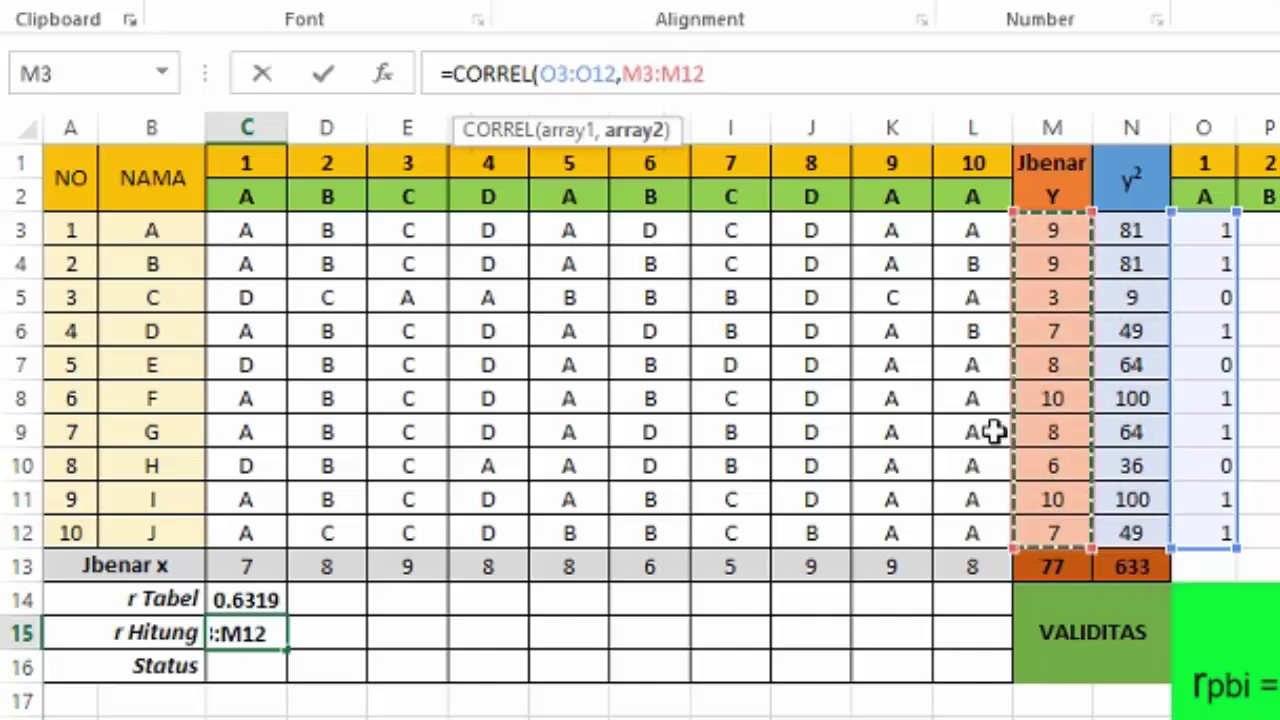
Lock the total-score range in the C15 formula as $M$3:$M$12 and fill the correlation formula through L15.
left_click_drag(622, 74, 748, 68)
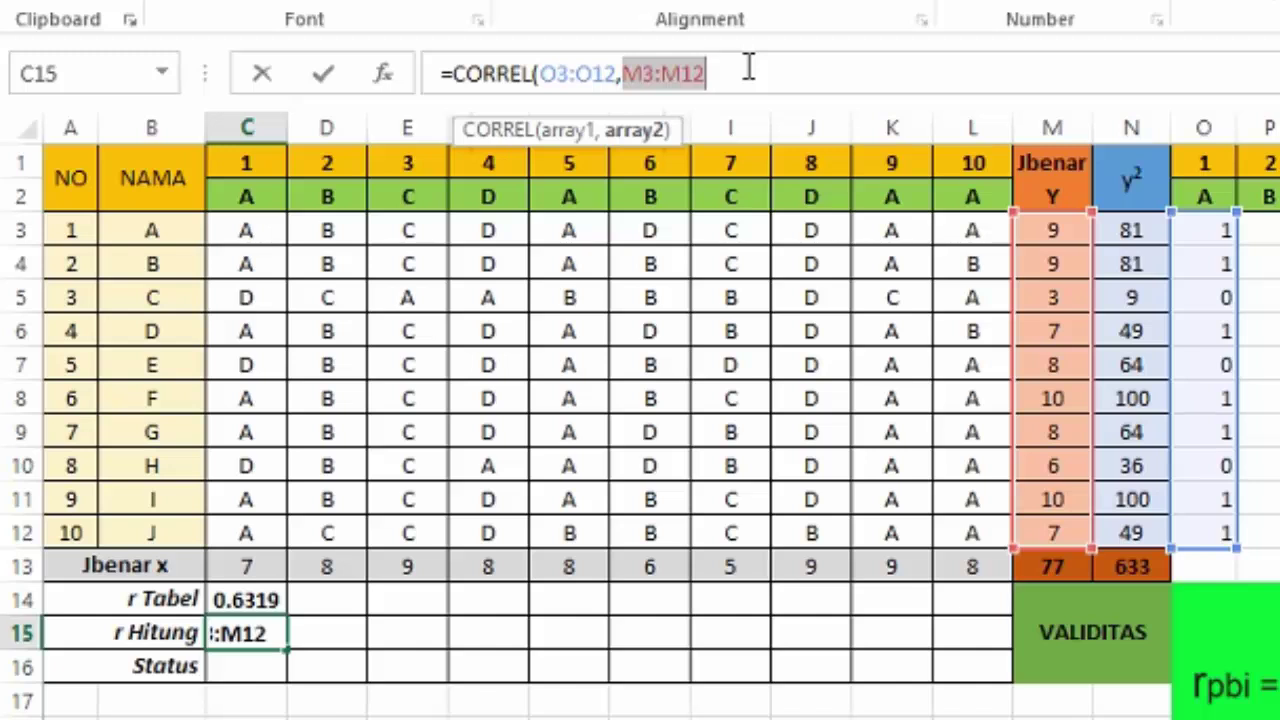
key("F4")
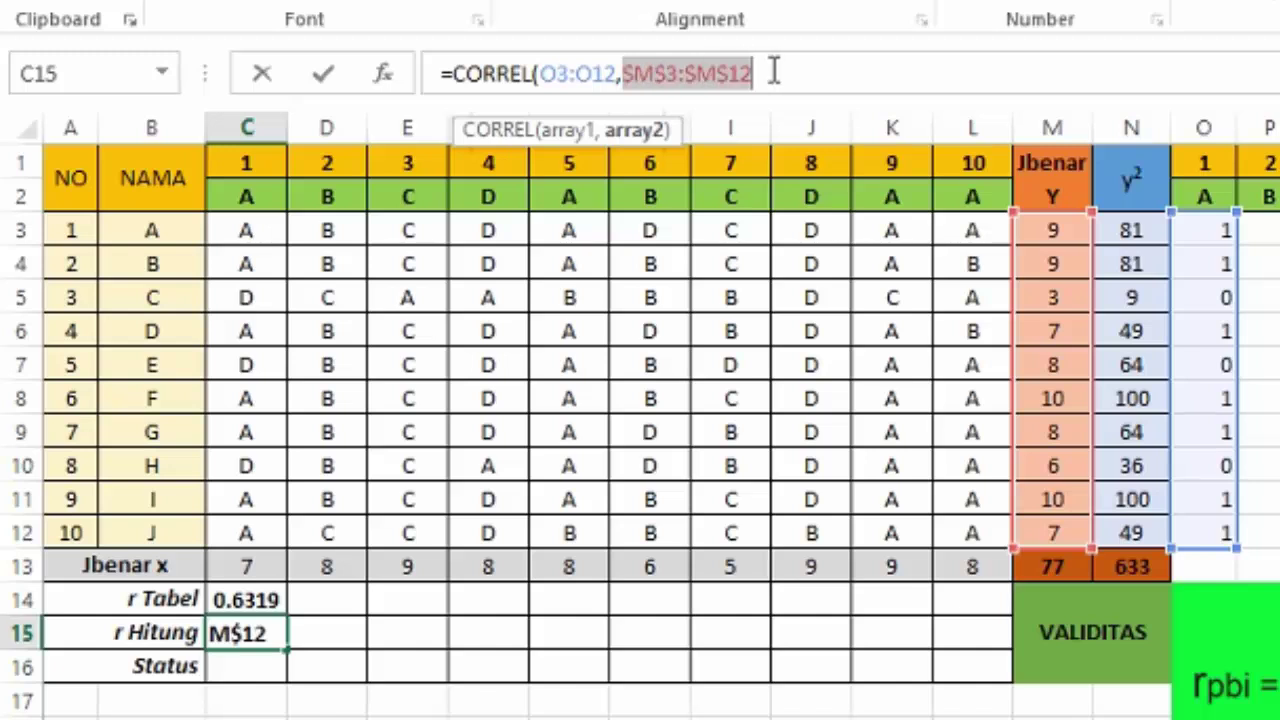
left_click(773, 72)
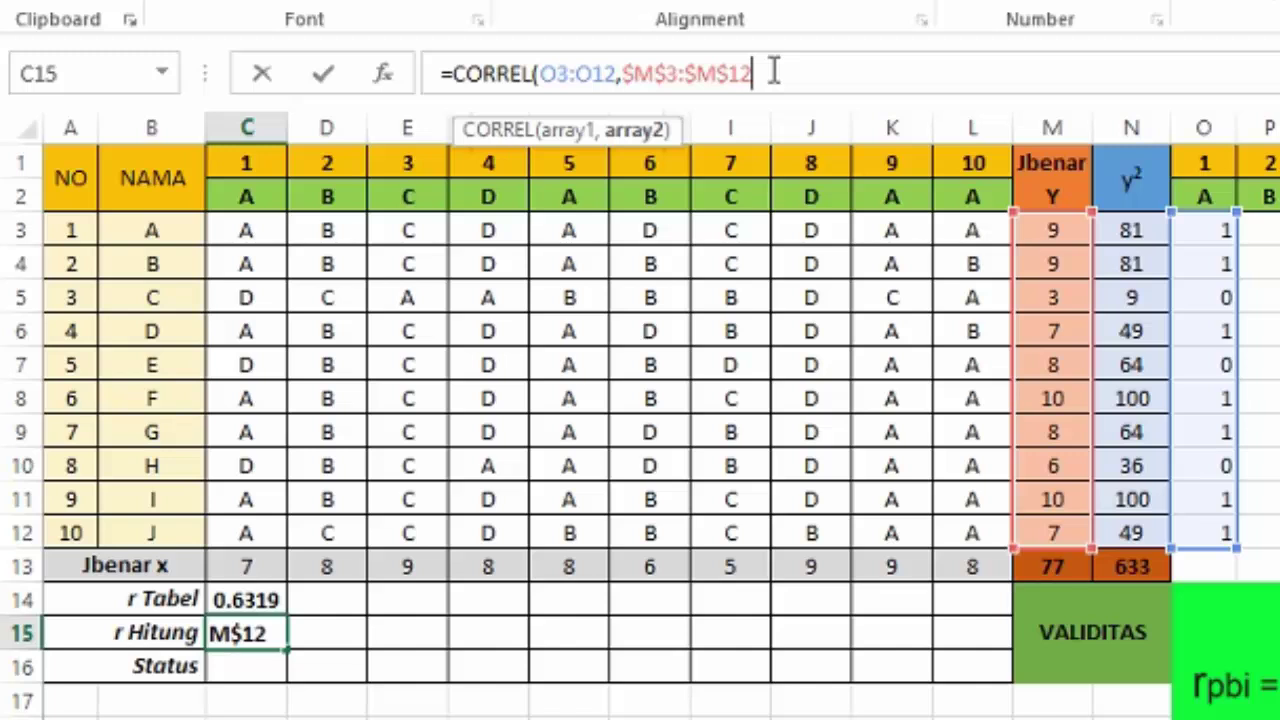
left_click(774, 72)
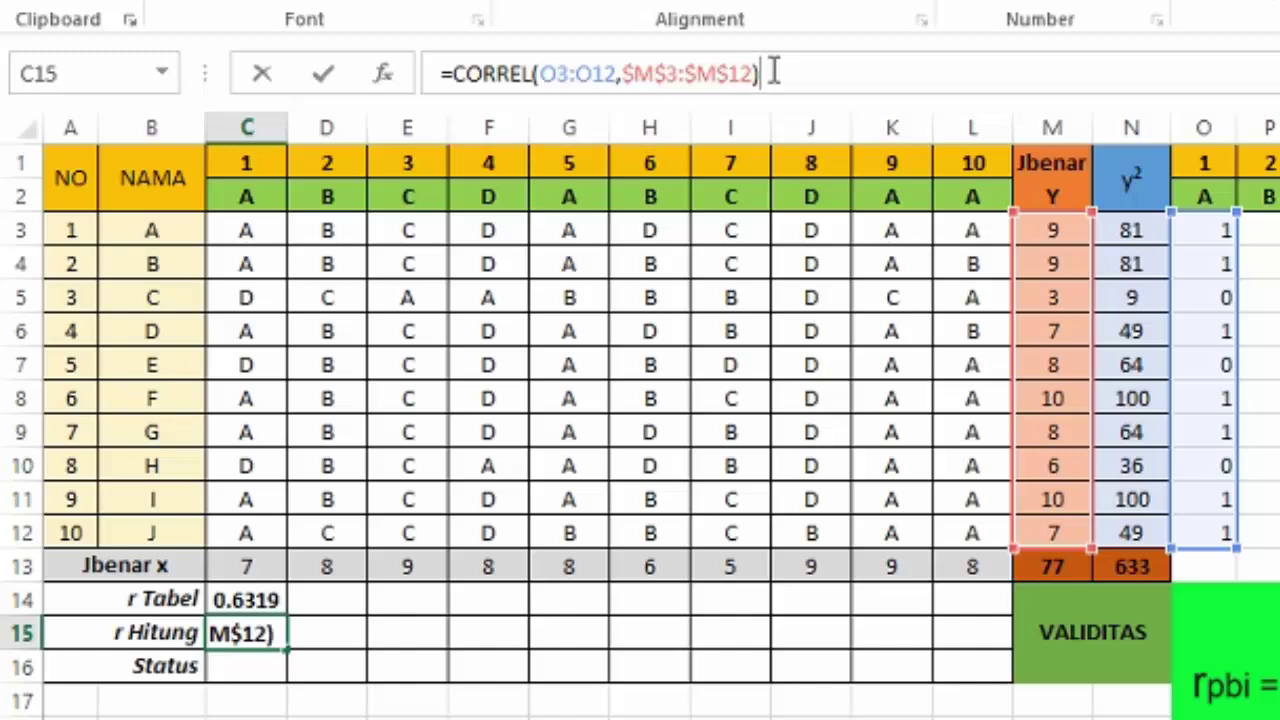
key("Return")
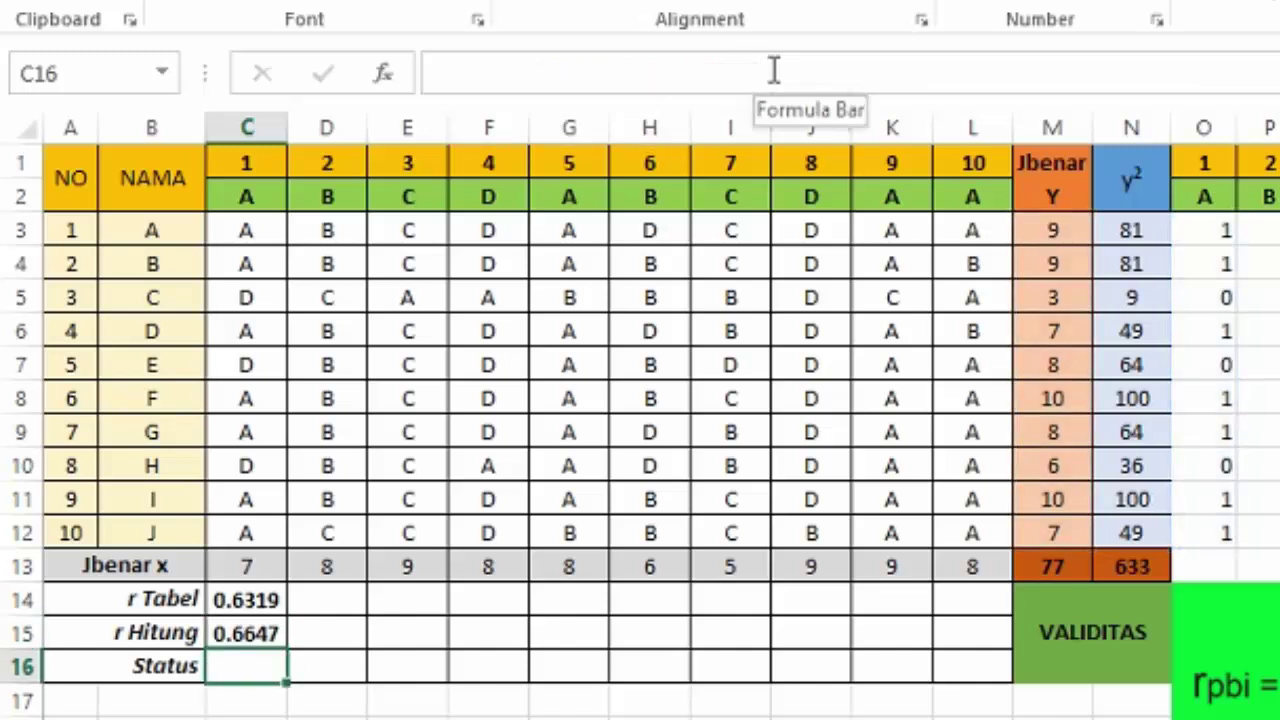
left_click(245, 640)
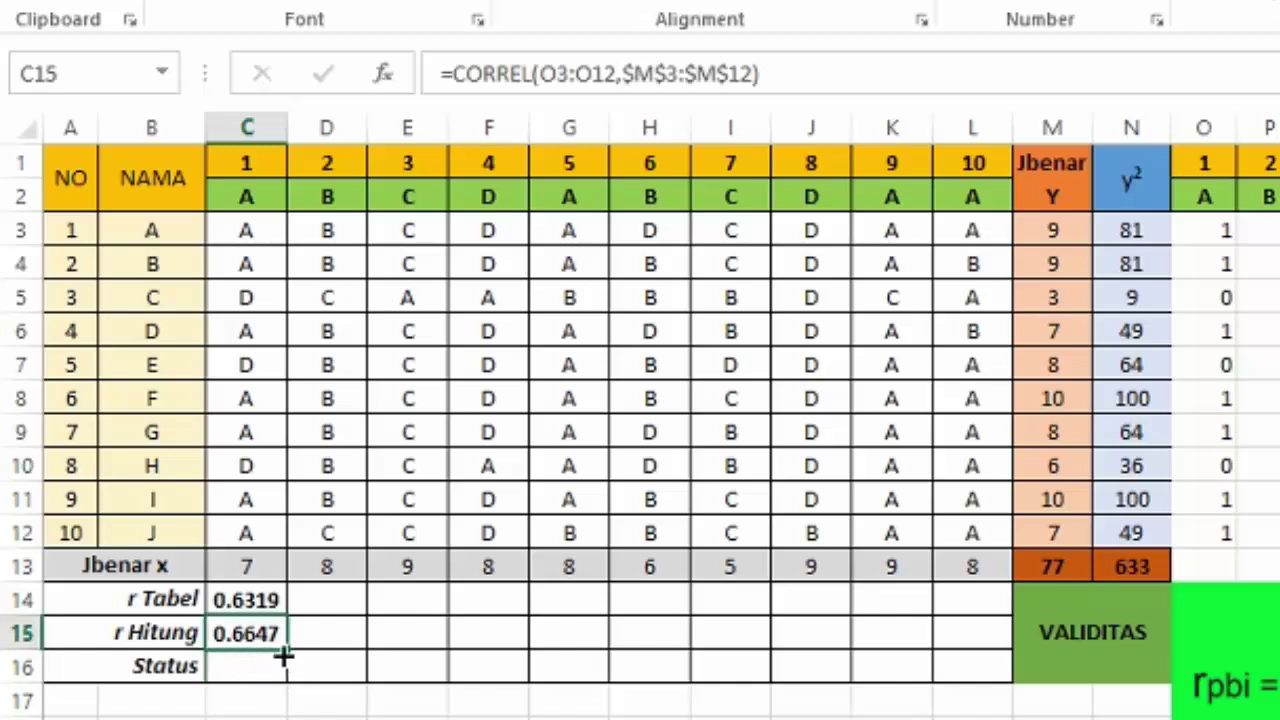
left_click_drag(285, 654, 1006, 652)
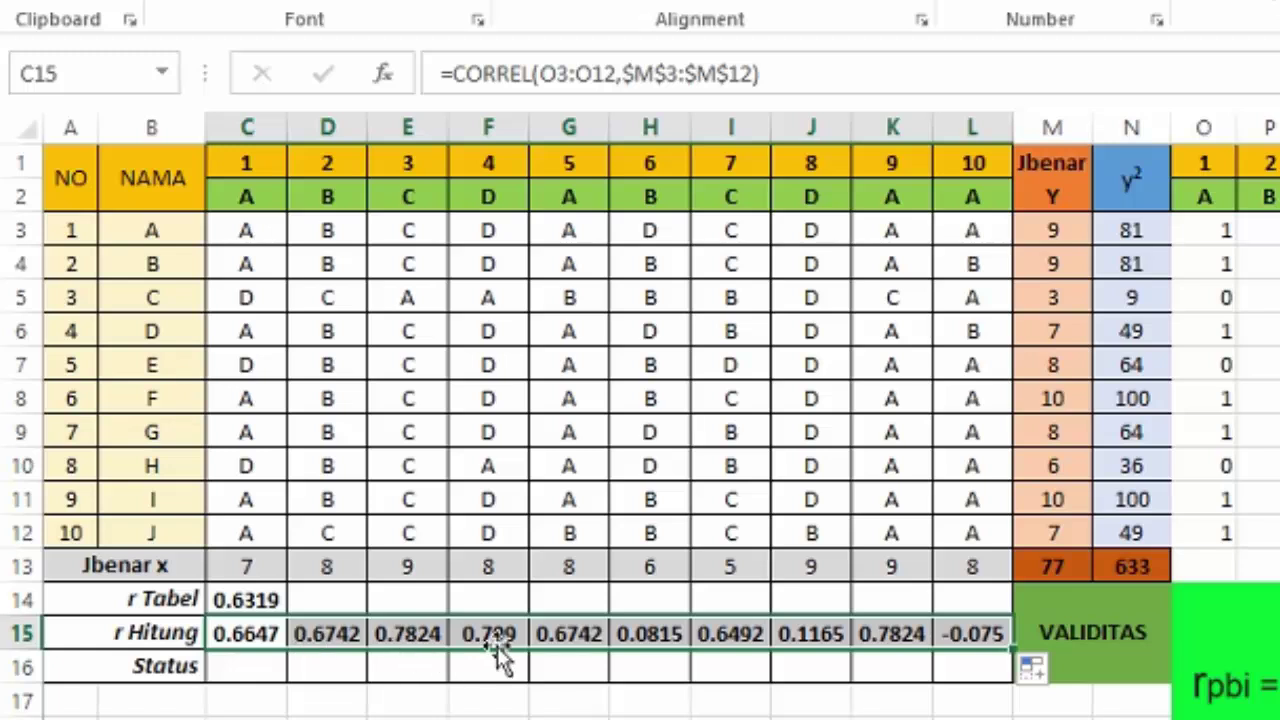
Write =IF(C15>=C14,"V","InV") in Status cell C16 to mark whether question 1 is valid.
left_click(231, 674)
type("=IF(")
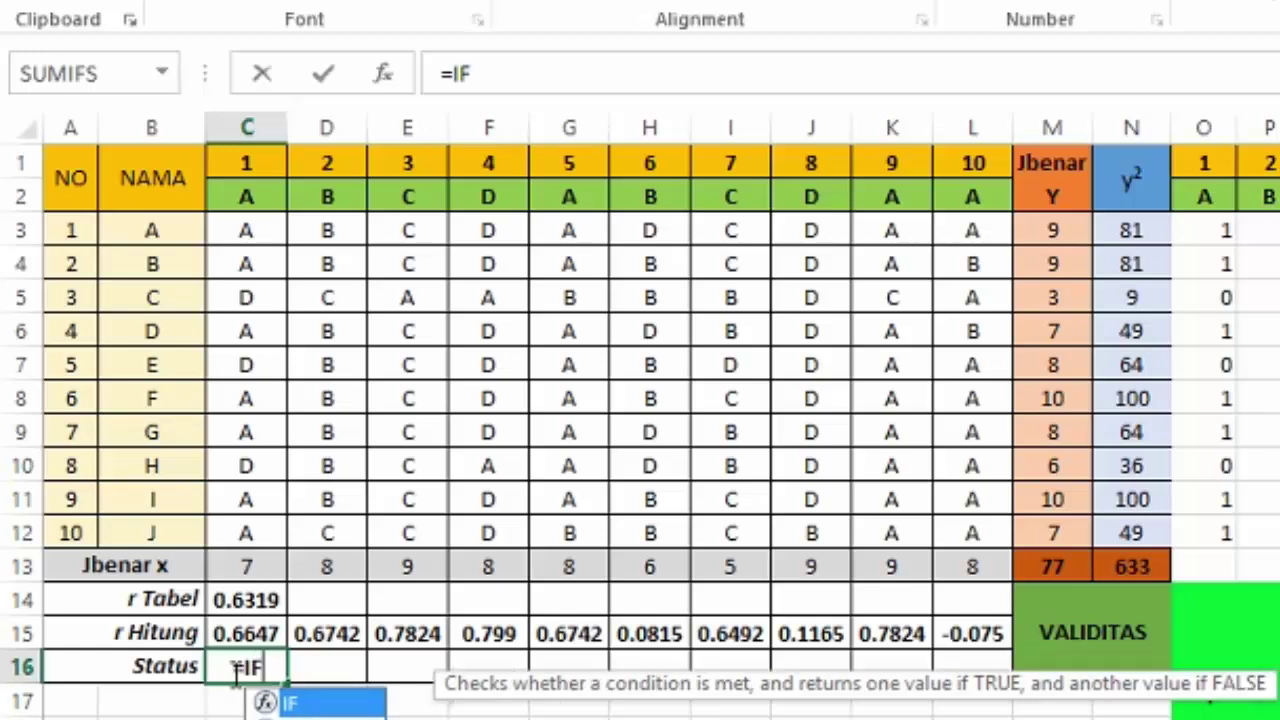
left_click(231, 634)
type(">=")
left_click(254, 598)
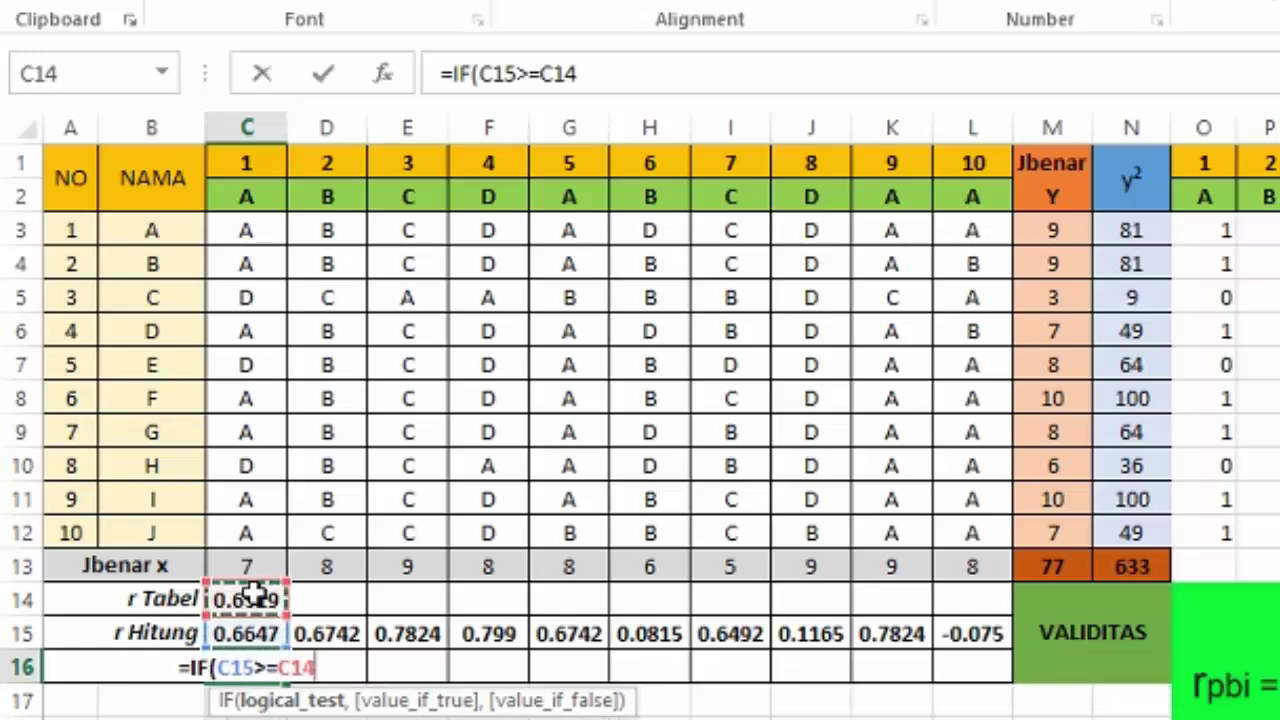
type(",\"V")
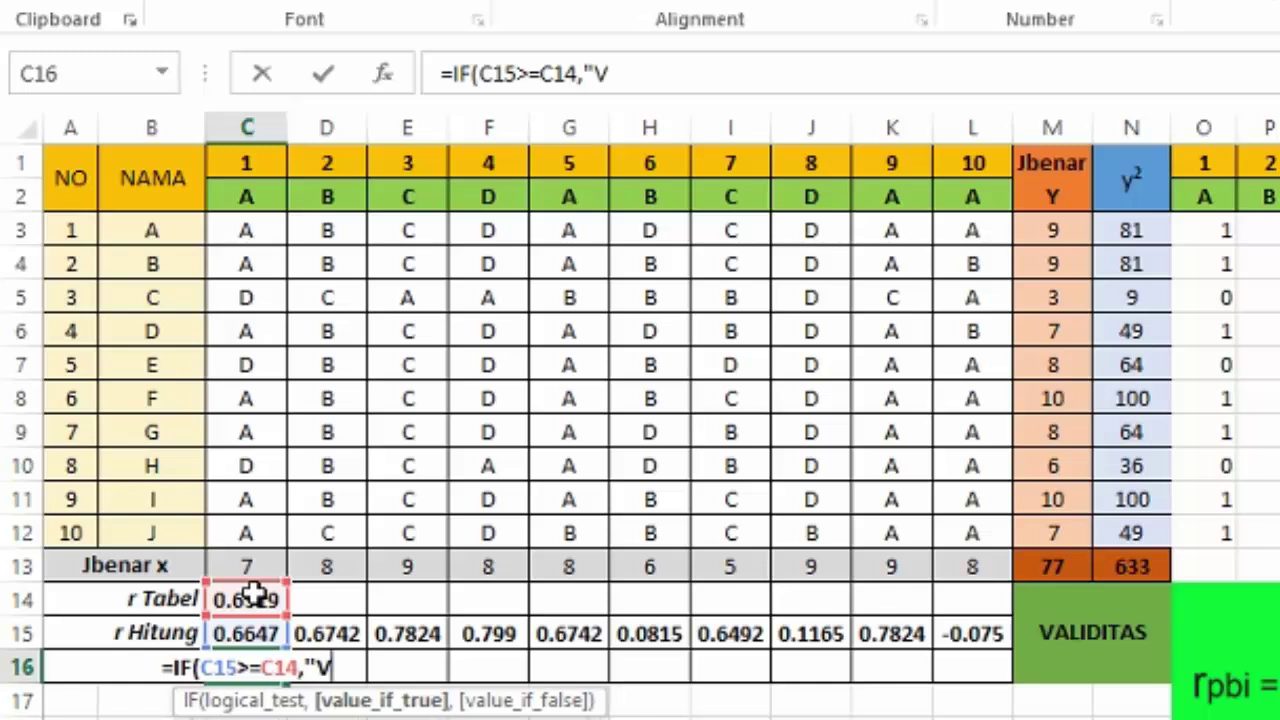
type("\",InV")
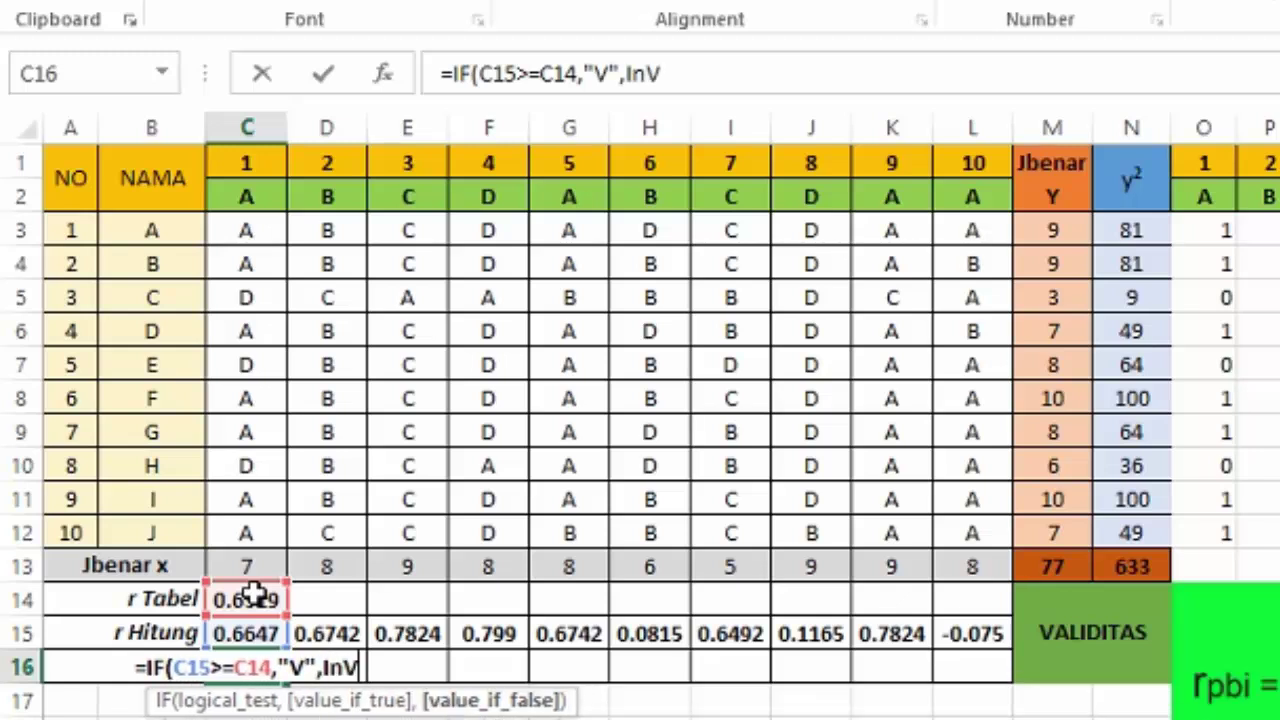
key("BackSpace")
key("BackSpace")
key("BackSpace")
type("\"")
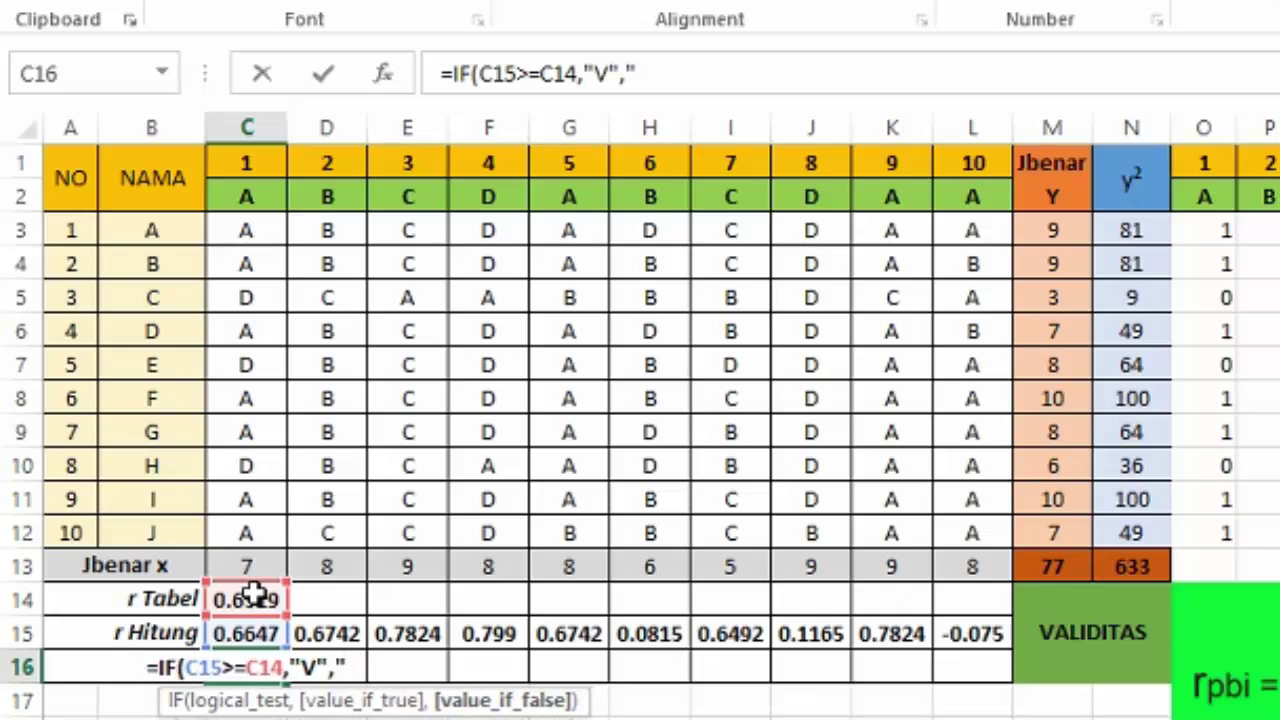
type("InV")
key("BackSpace")
key("BackSpace")
key("BackSpace")
type("In")
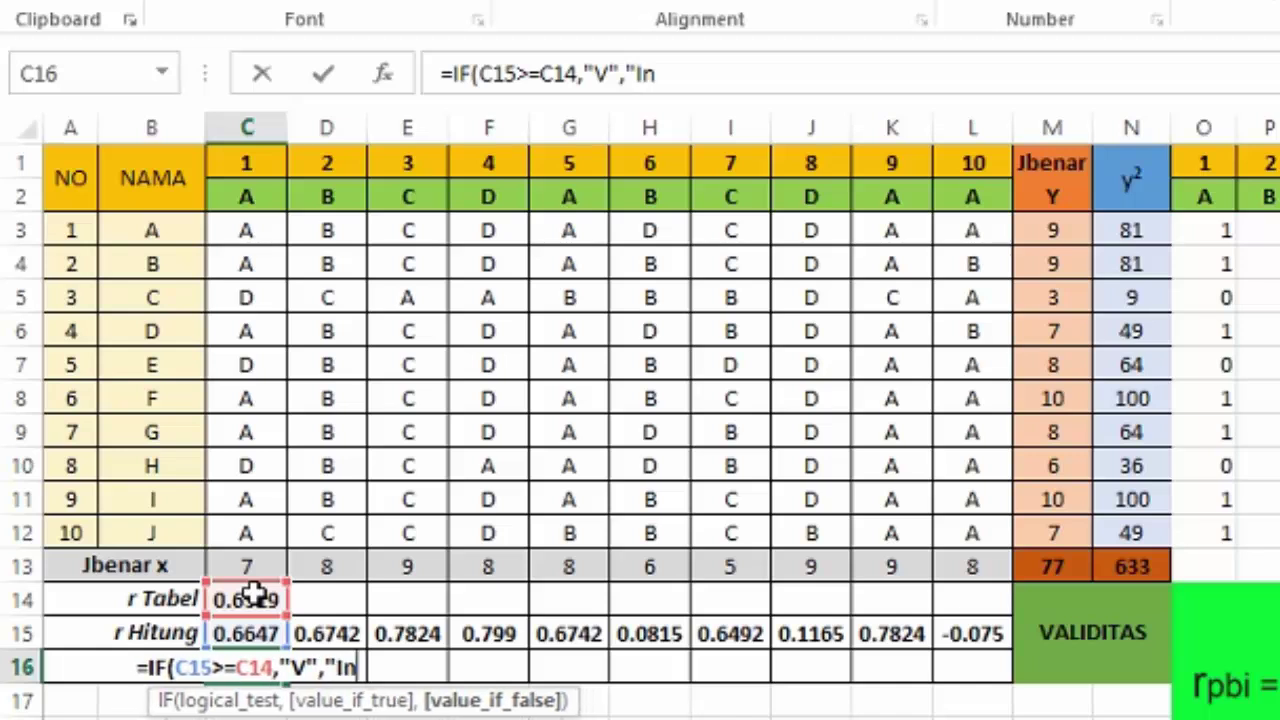
type("V\")")
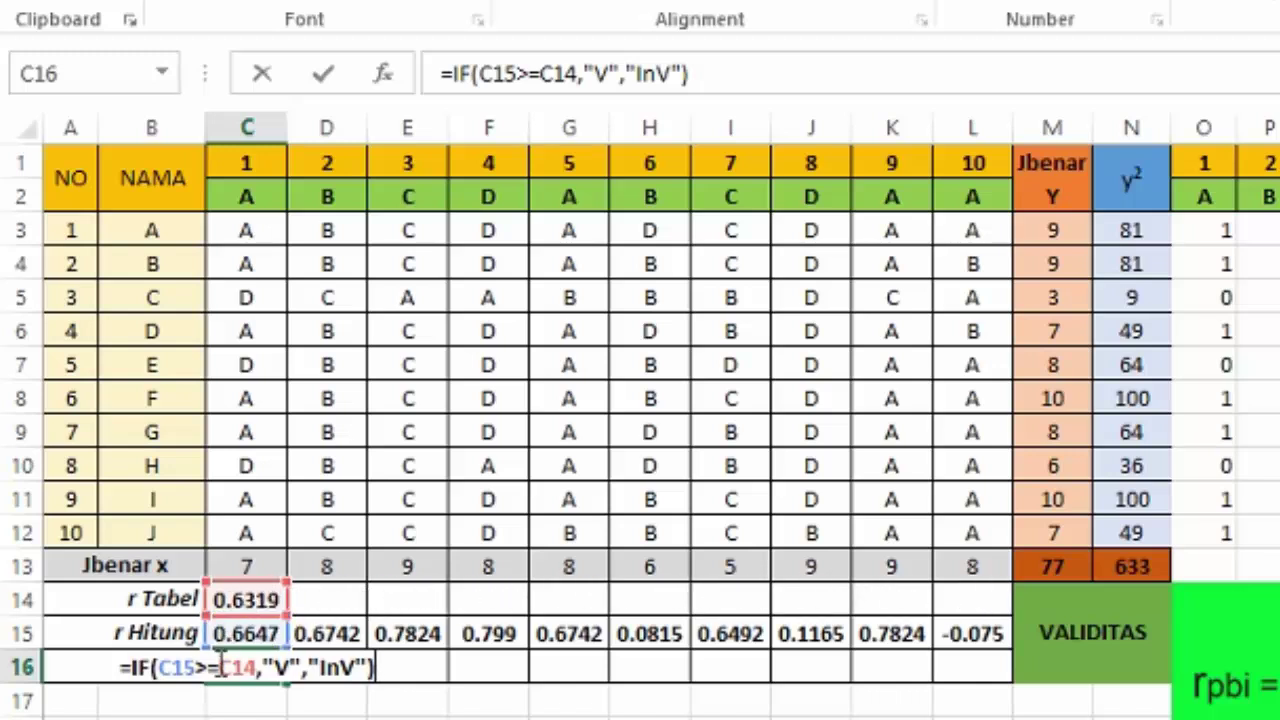
Lock the r Tabel reference in the C16 formula as $C$14 and fill the Status formula through L16.
left_click_drag(220, 667, 256, 667)
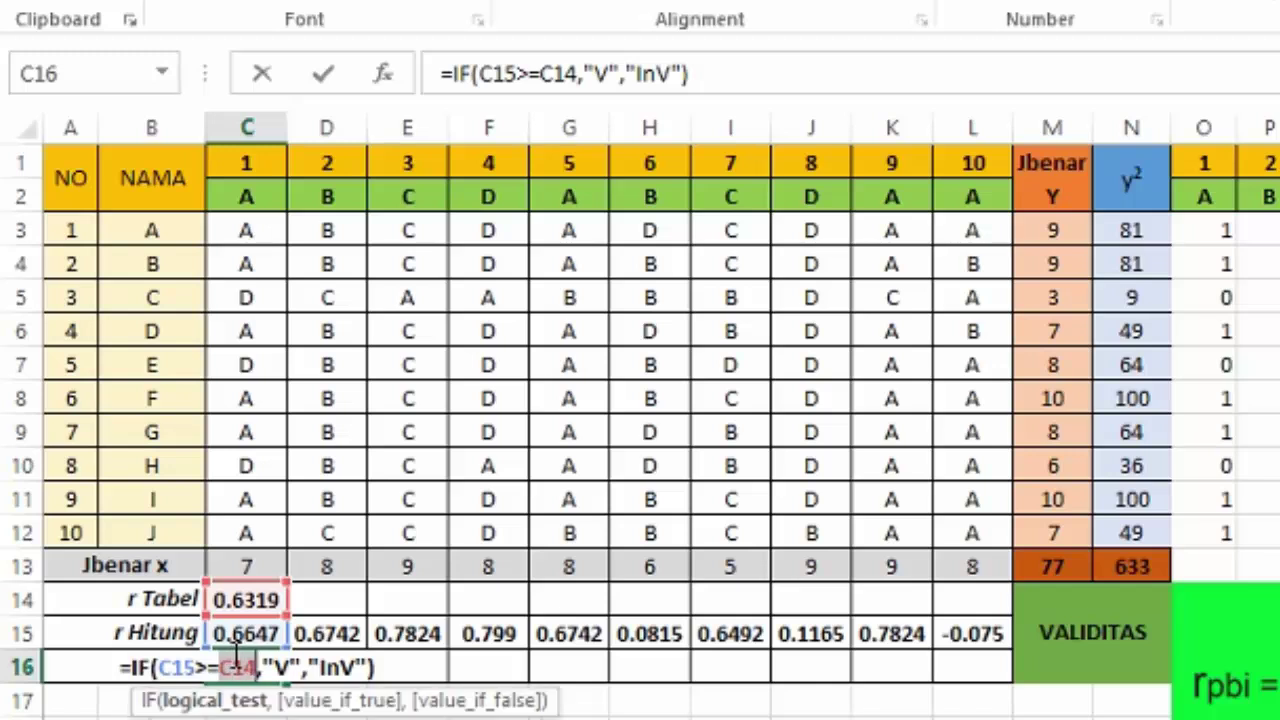
key("F4")
left_click(252, 700)
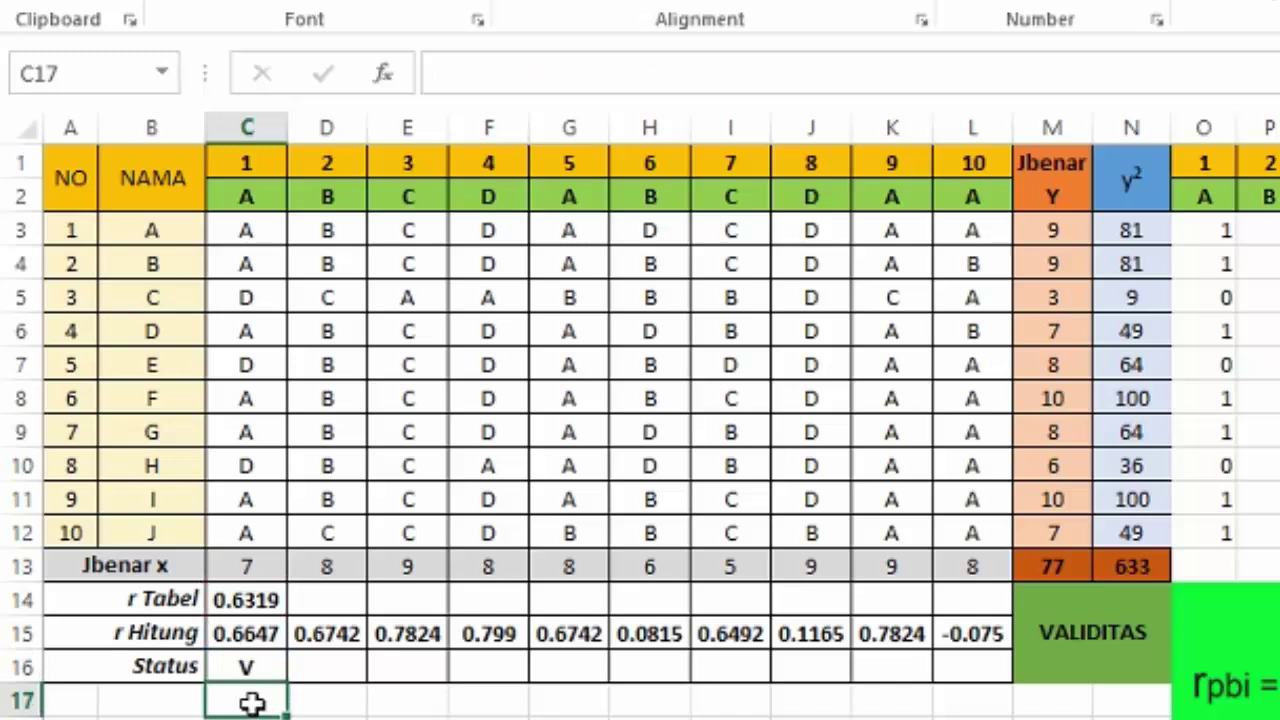
left_click(252, 664)
left_click_drag(289, 683, 986, 668)
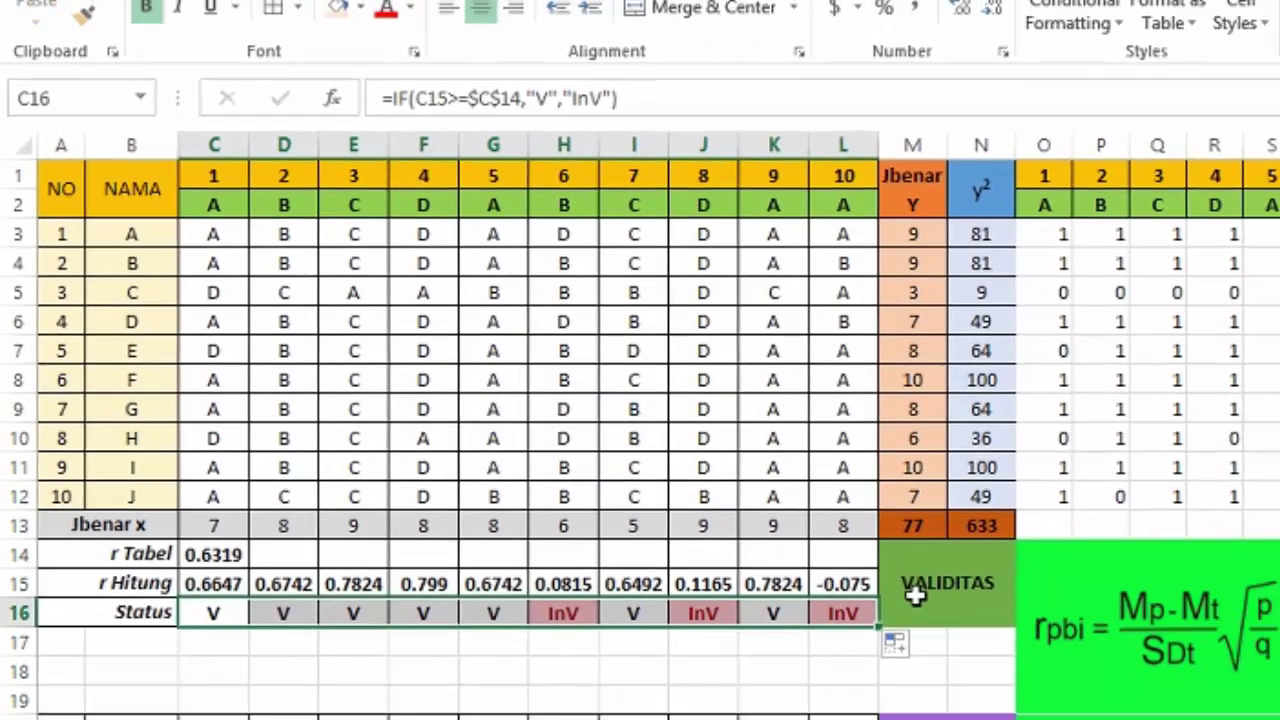
In the reliability table, enter the p formula for question 1 in C20 as =C13/$A$12, dividing its correct answers by the number of students.
left_click(1055, 648)
scroll(1068, 539, "down", 3)
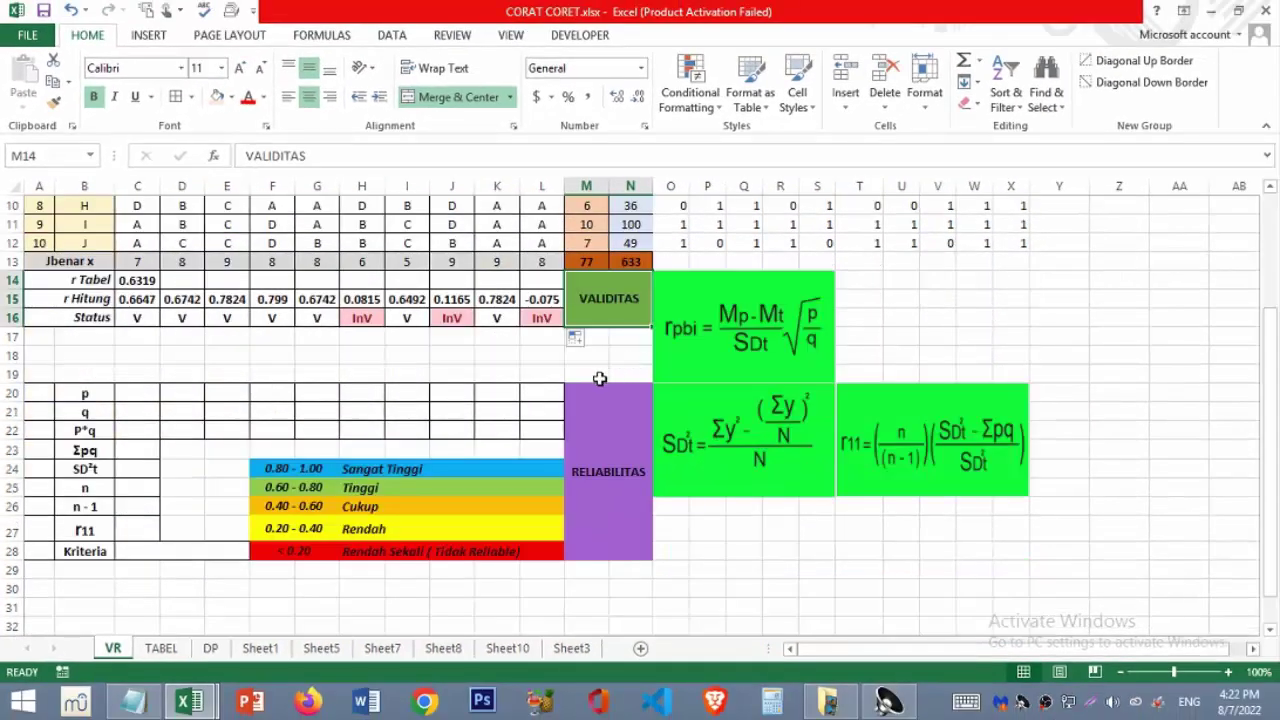
left_click(608, 468)
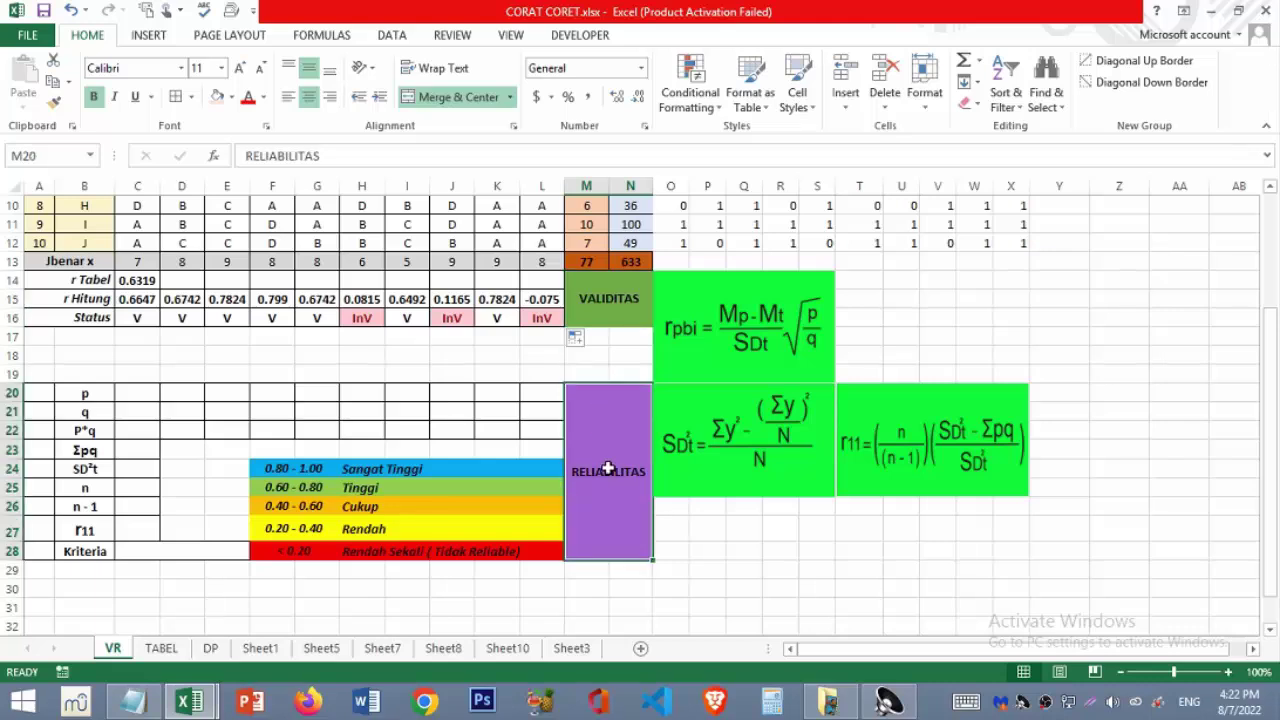
scroll(608, 468, "up", 3)
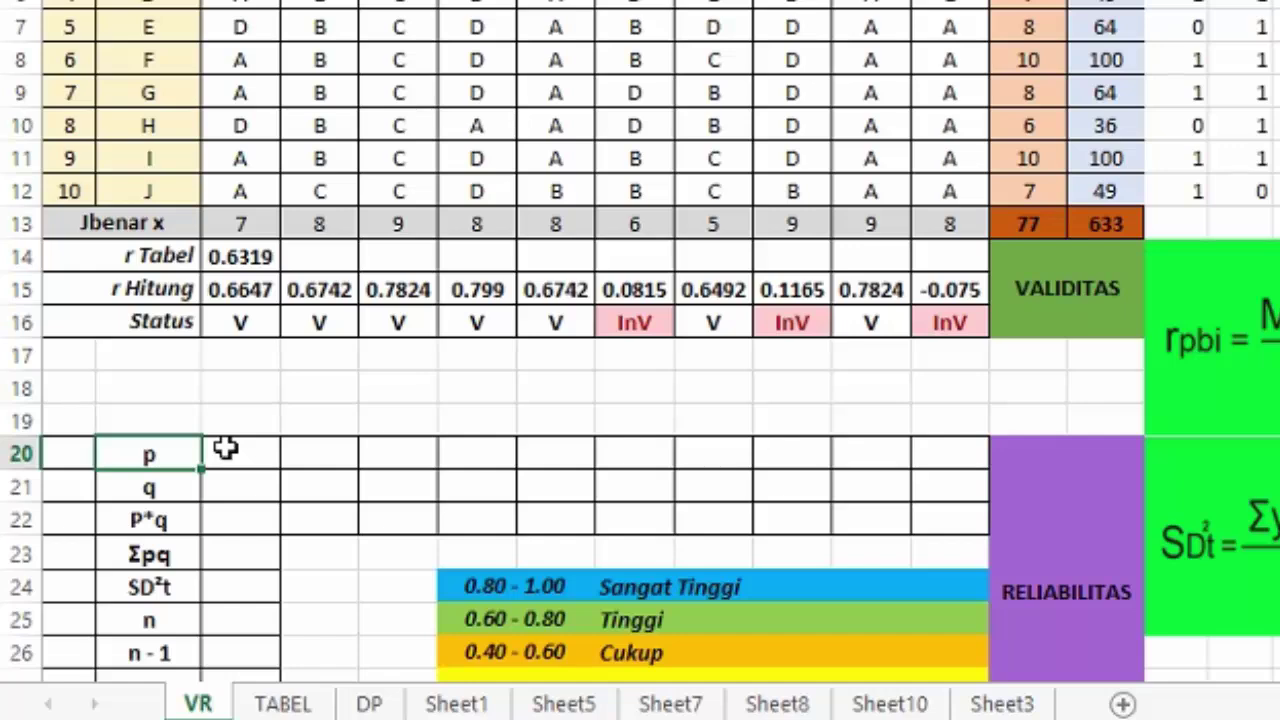
scroll(229, 451, "up", 1)
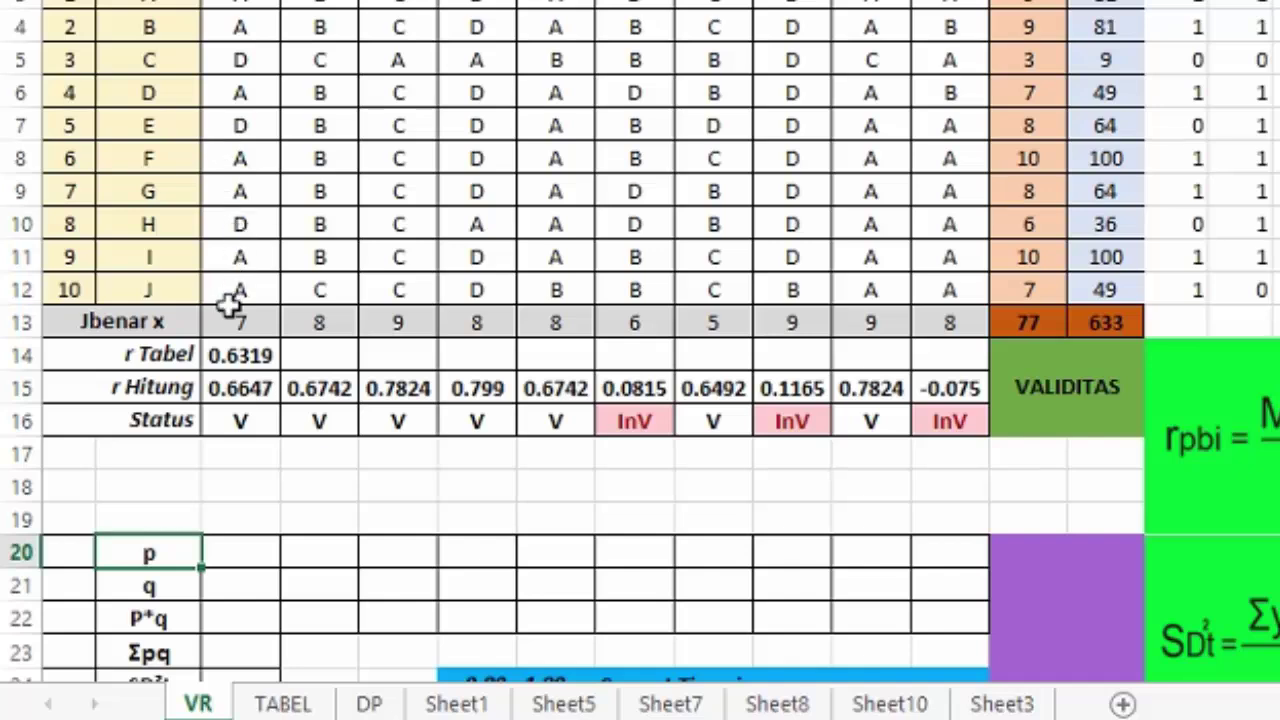
scroll(231, 333, "down", 3)
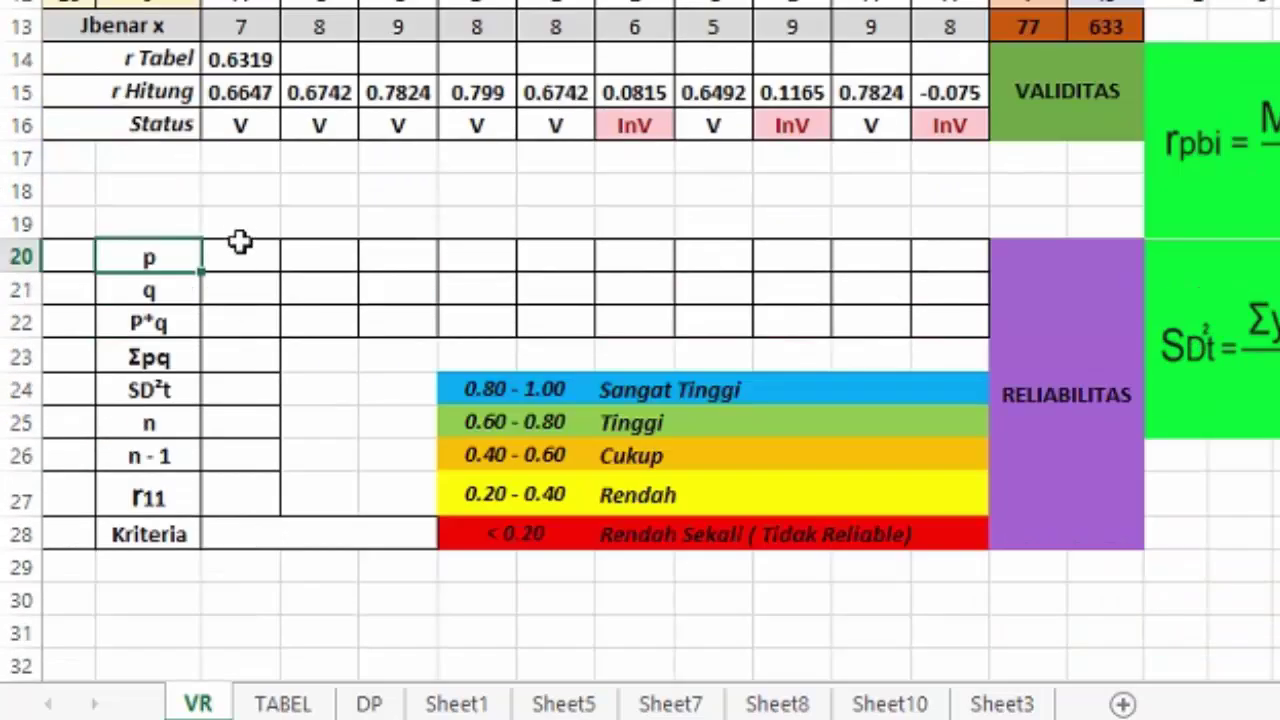
left_click(237, 261)
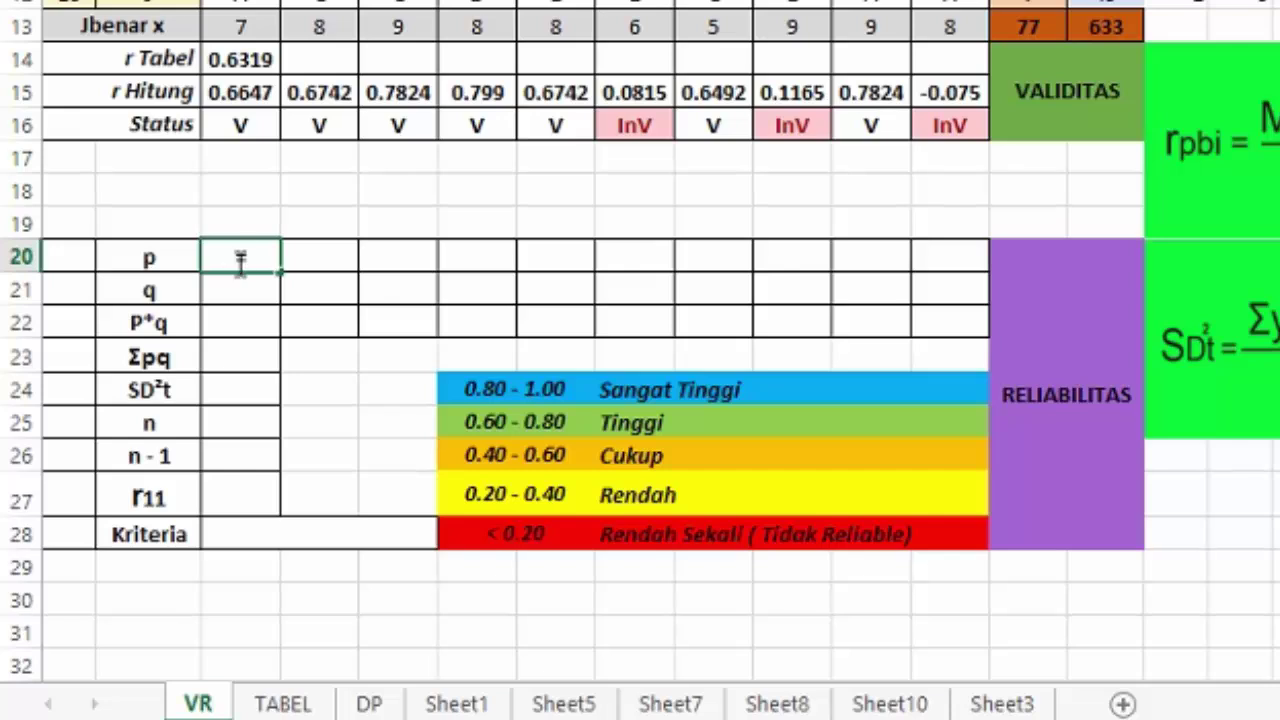
type("=")
left_click(258, 28)
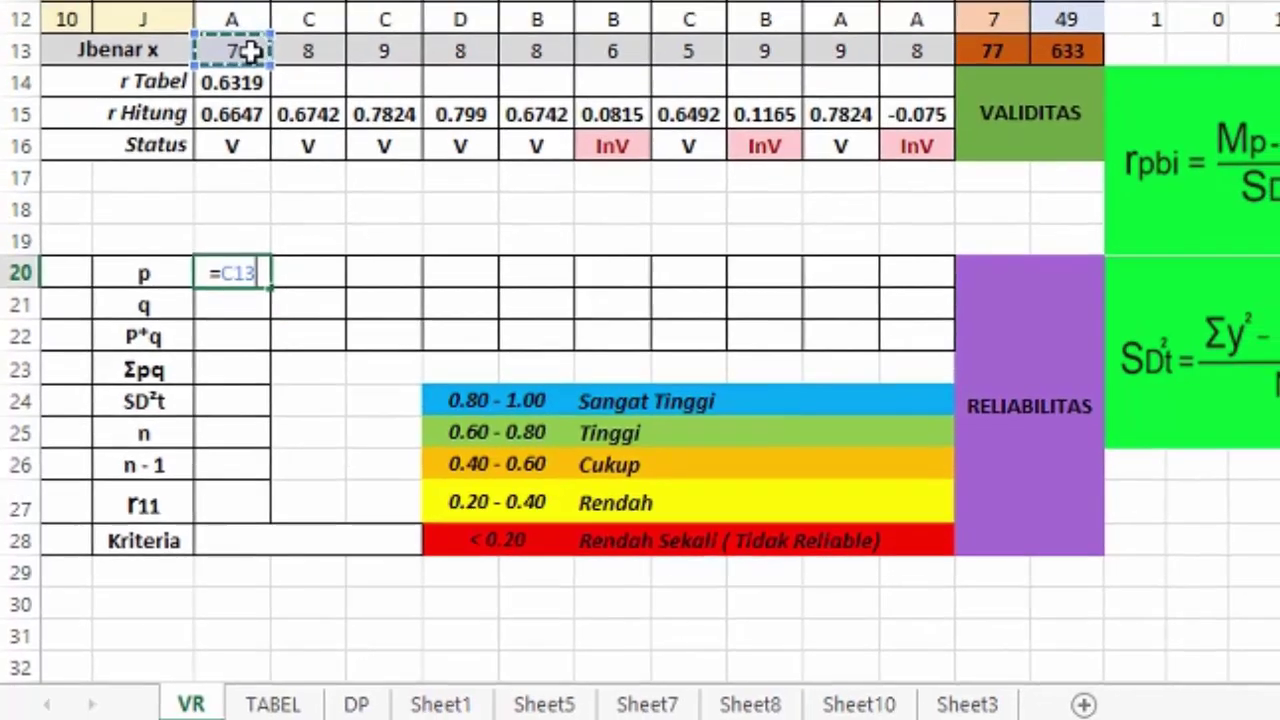
type("/")
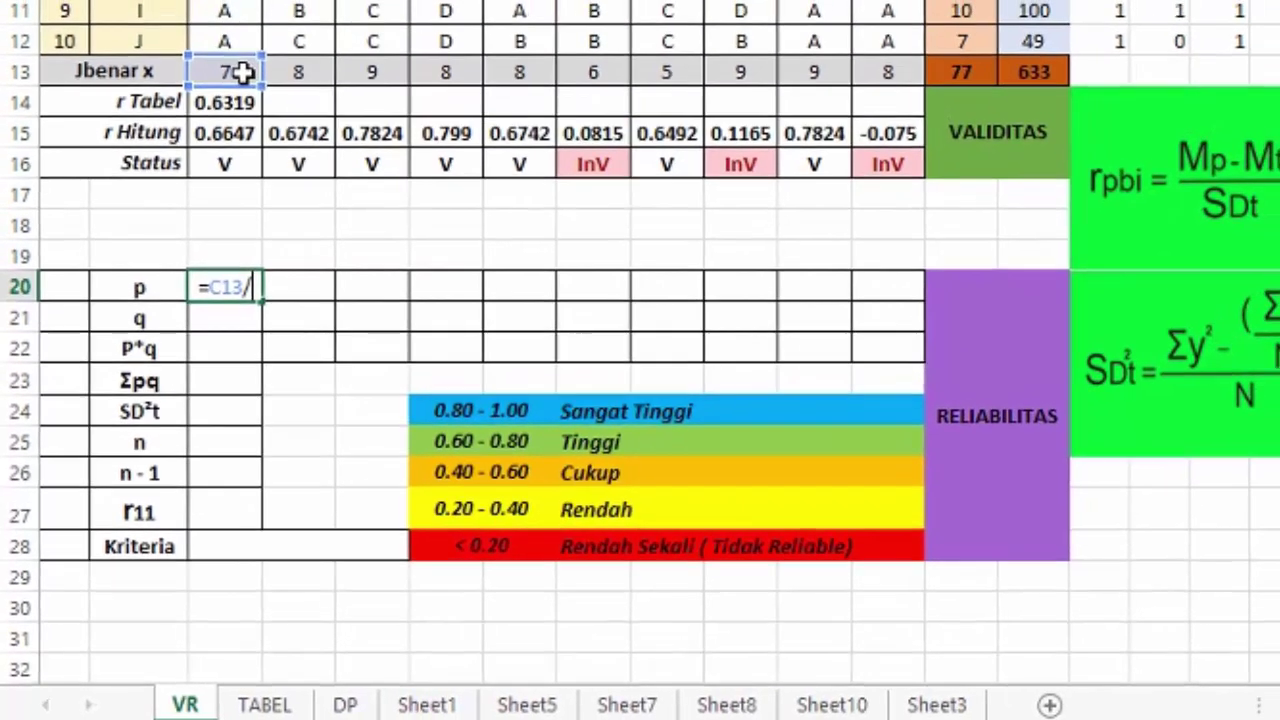
left_click(64, 40)
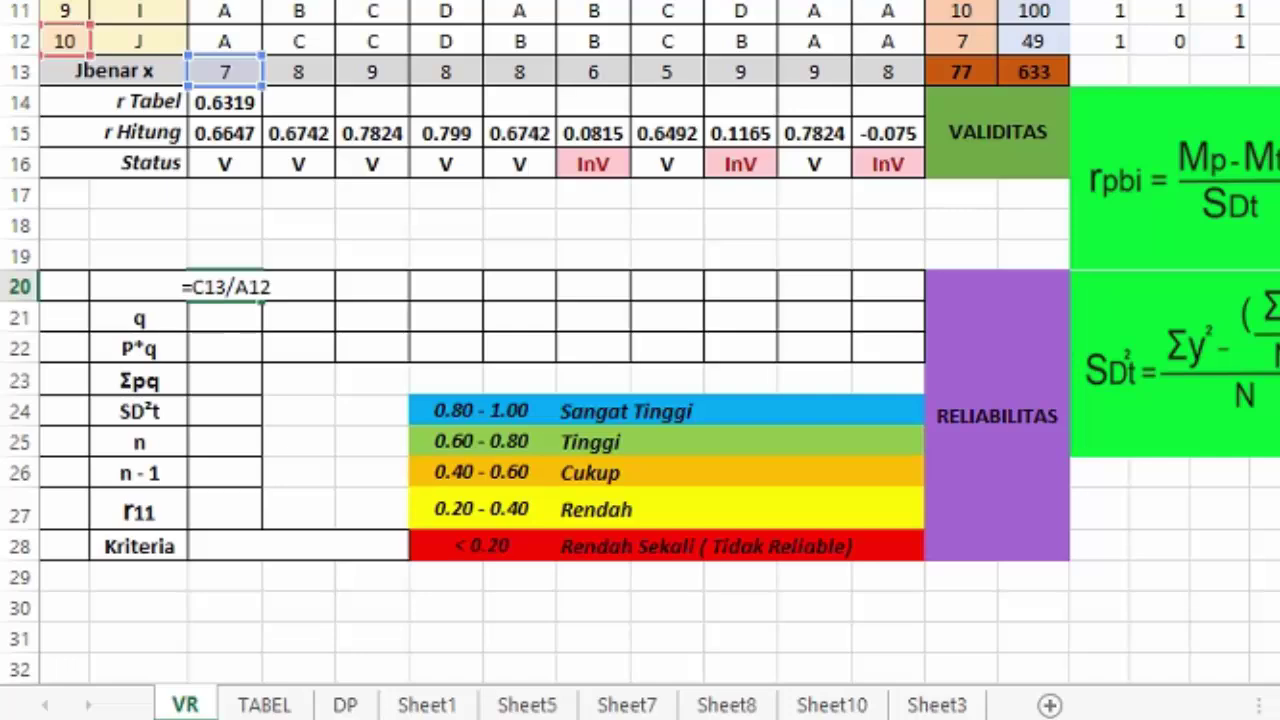
key("F4")
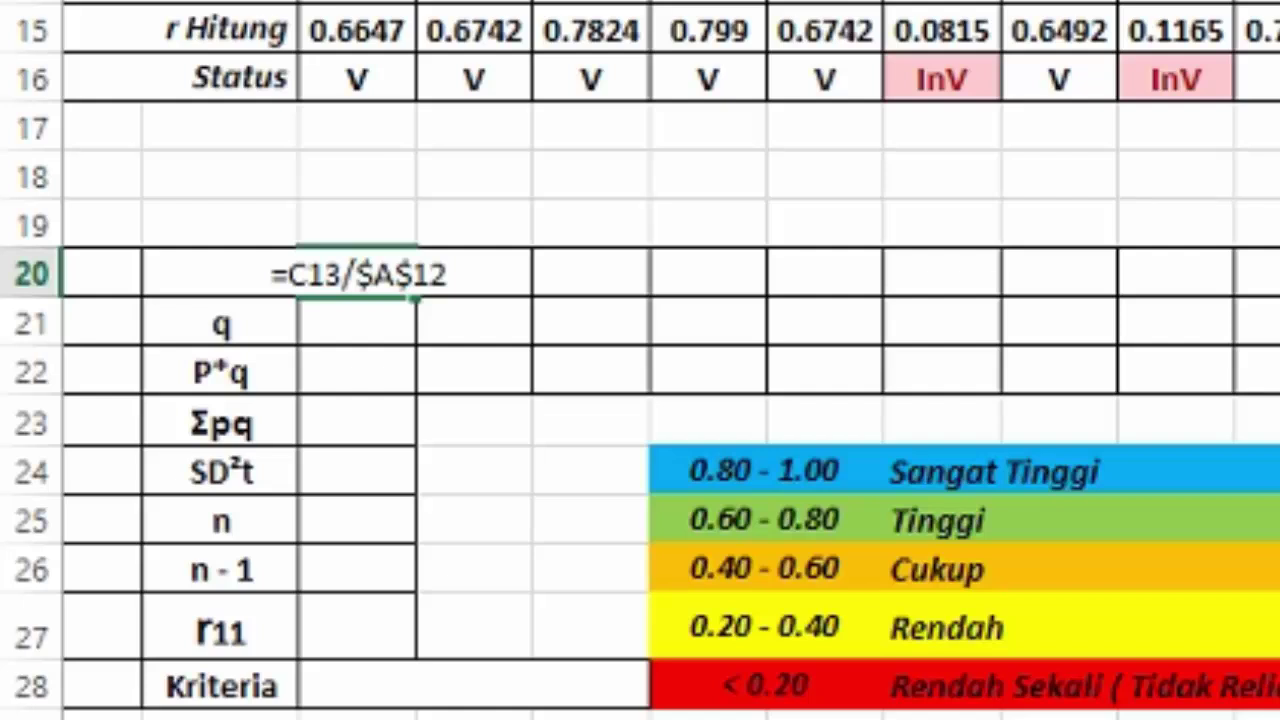
key("Return")
left_click(349, 274)
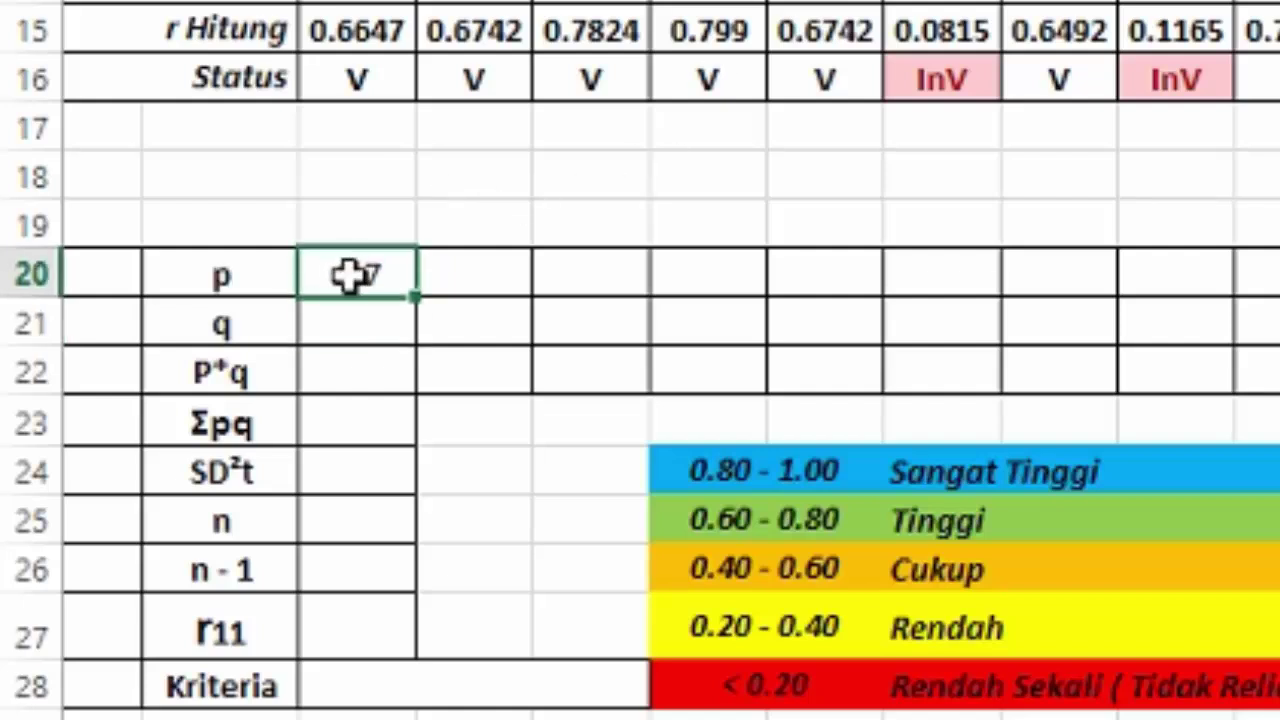
Enter the q formula for question 1 in C21 as =1-C20.
left_click(256, 322)
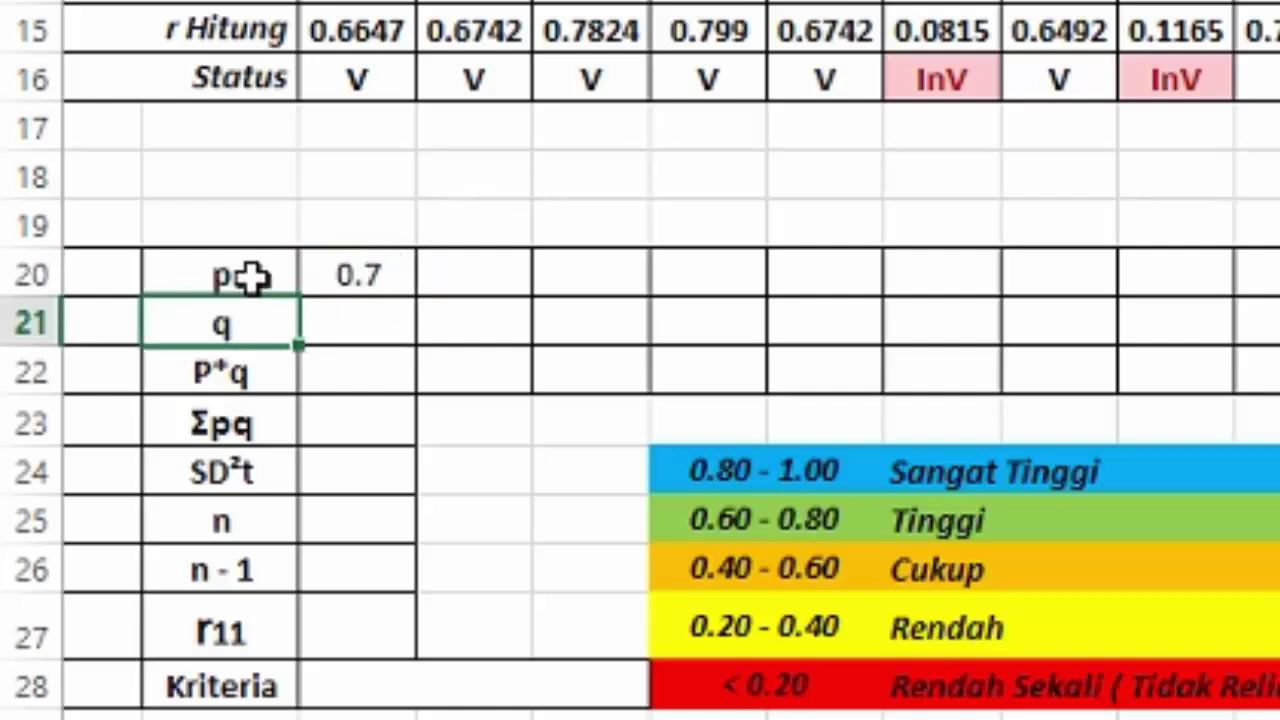
left_click(250, 276)
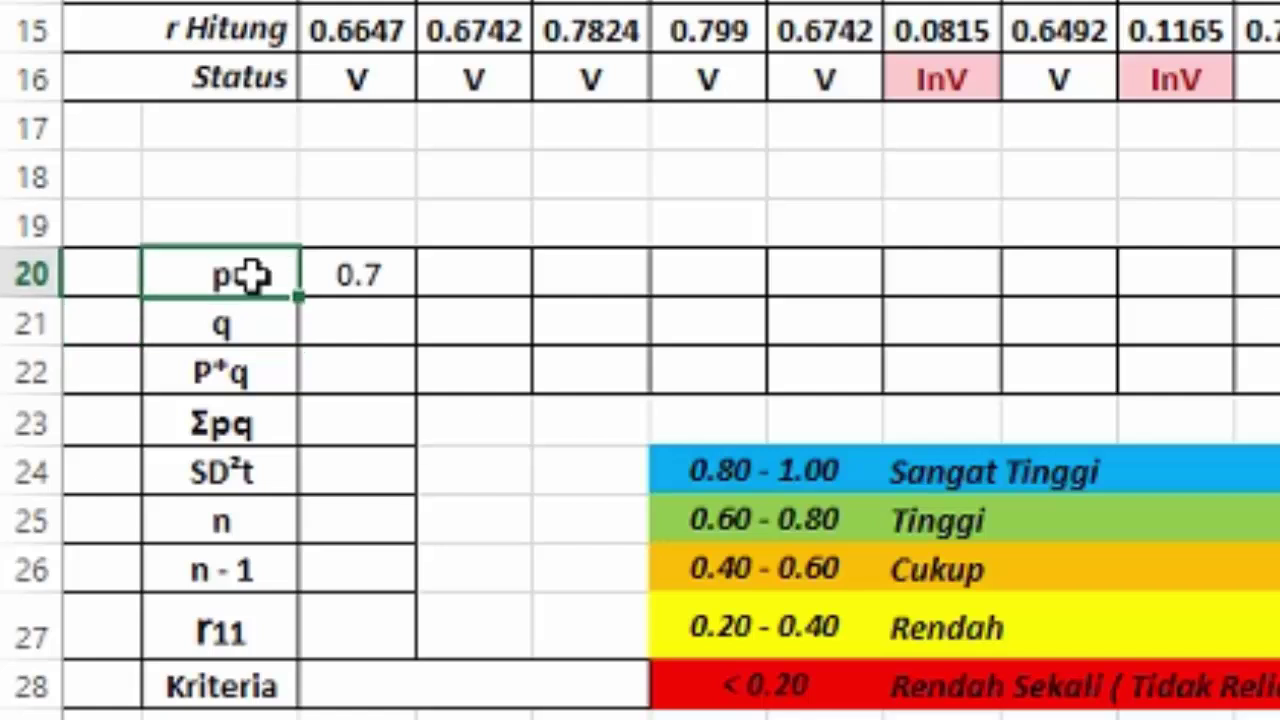
left_click(247, 326)
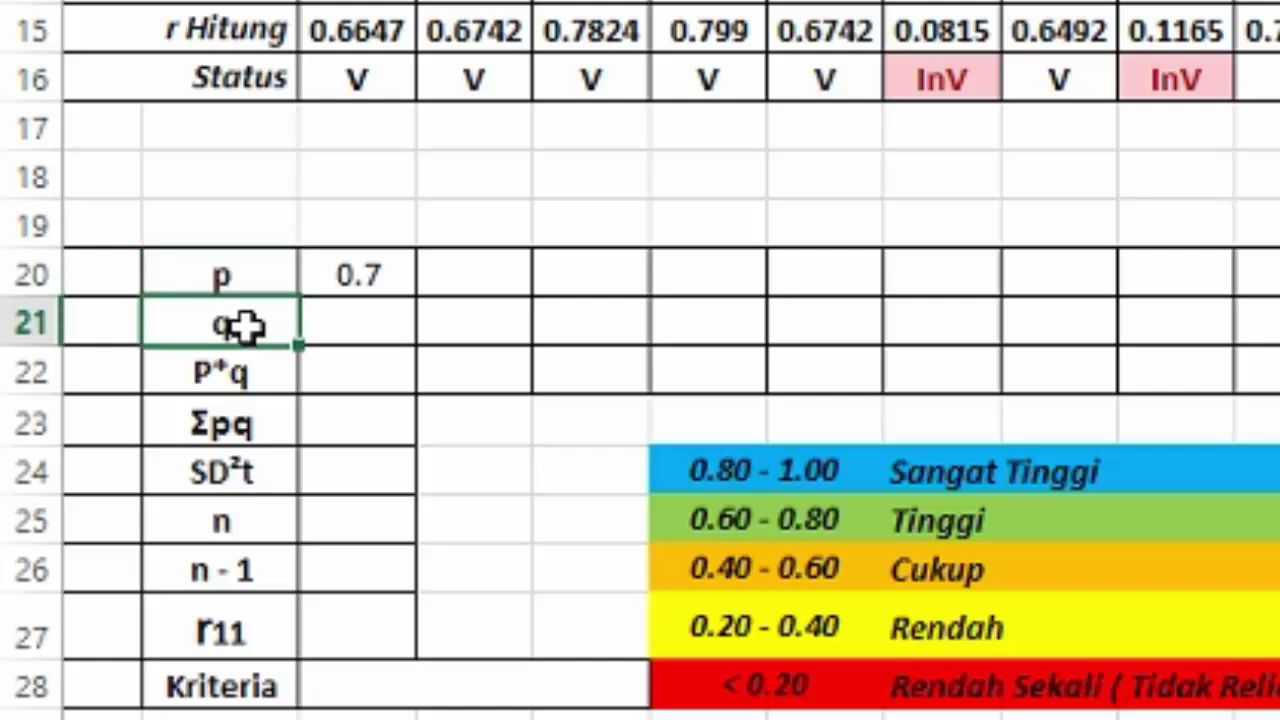
left_click(338, 326)
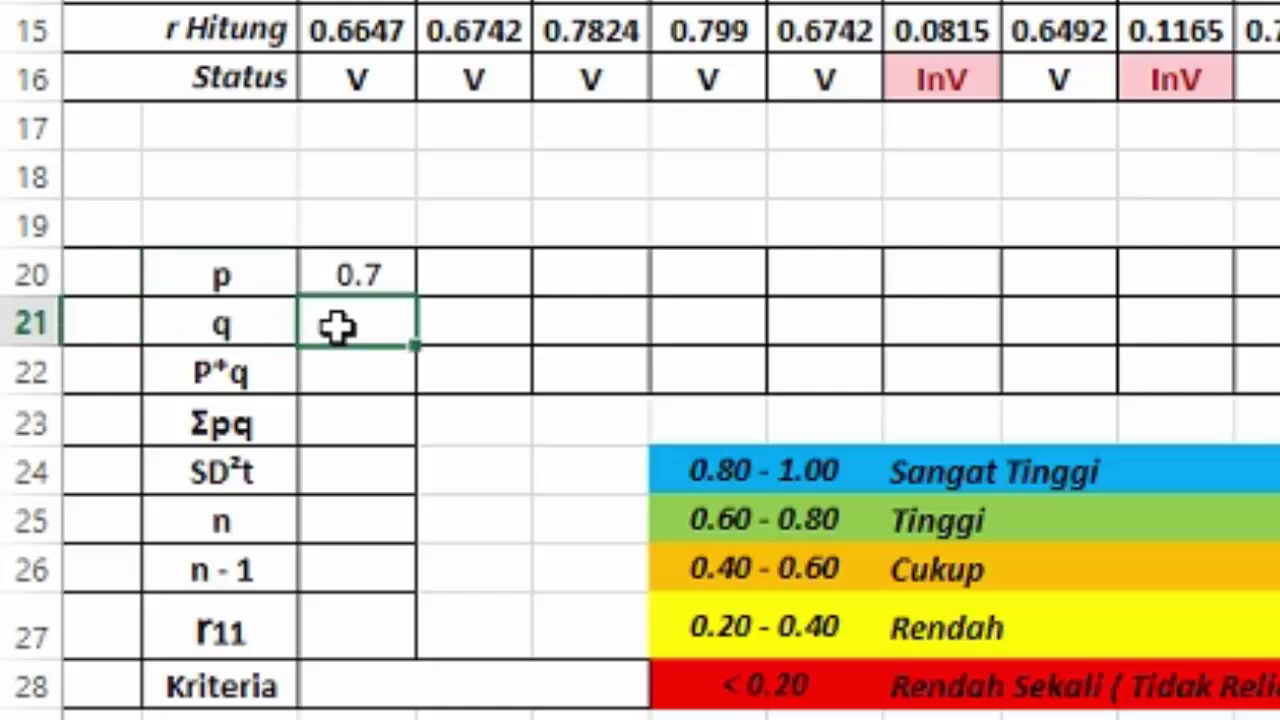
type("=")
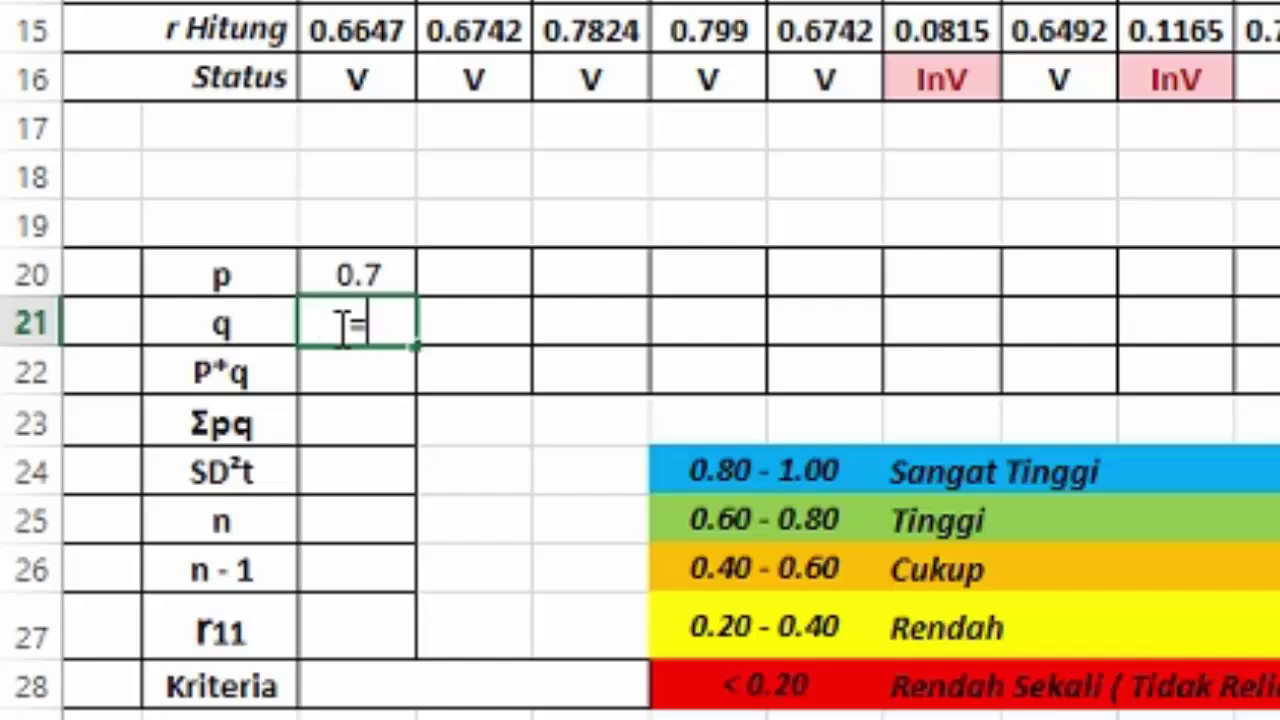
type("1-")
left_click(380, 276)
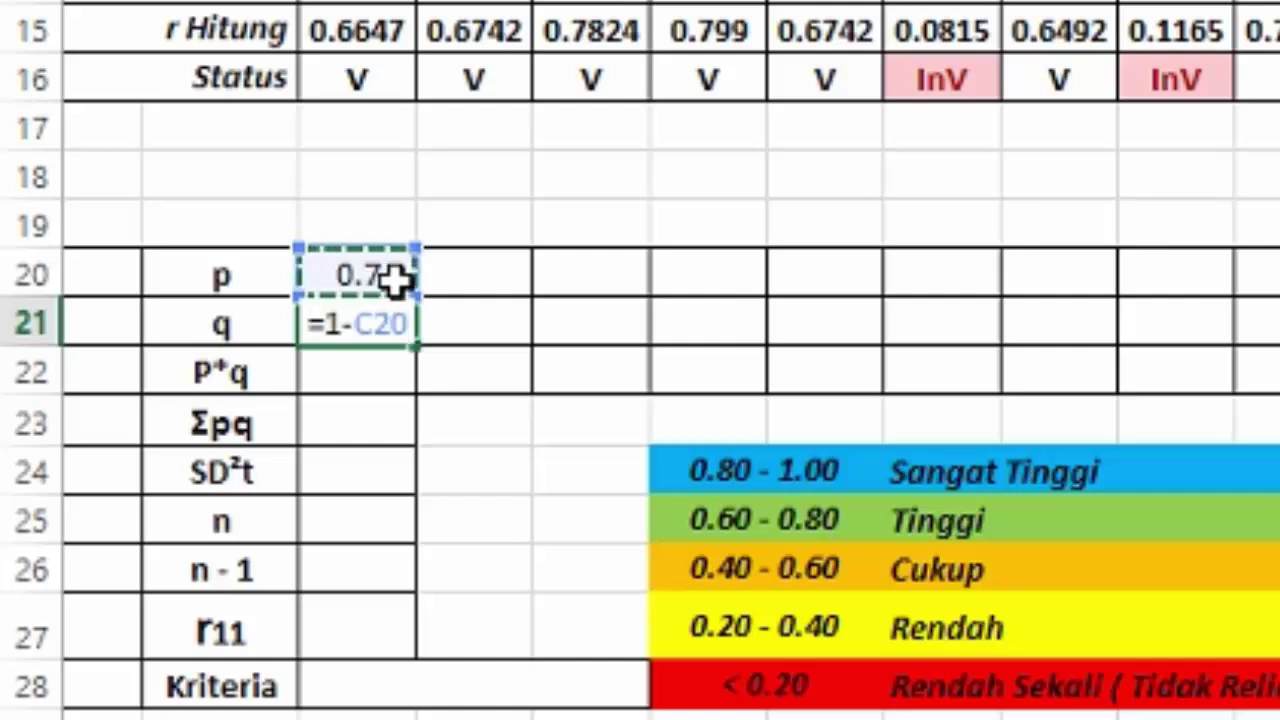
key("Return")
left_click(369, 327)
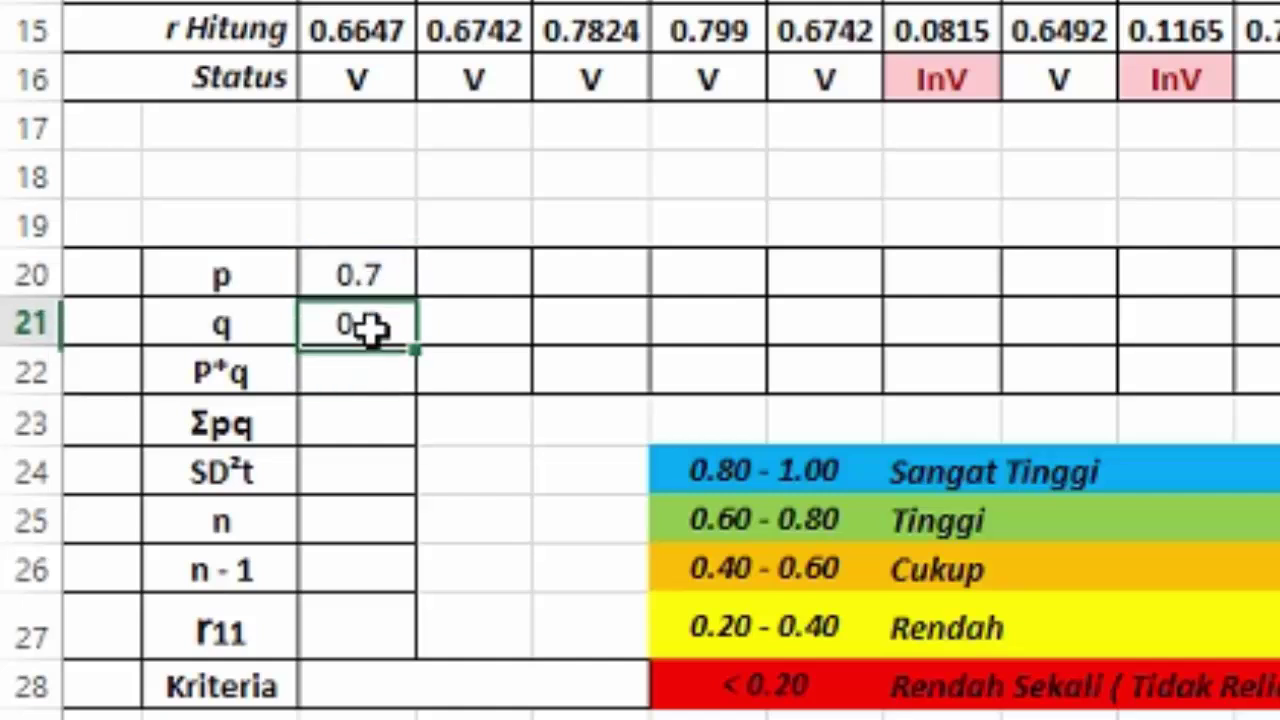
Enter the P*q formula for question 1 in C22 as =C20*C21.
left_click(383, 274)
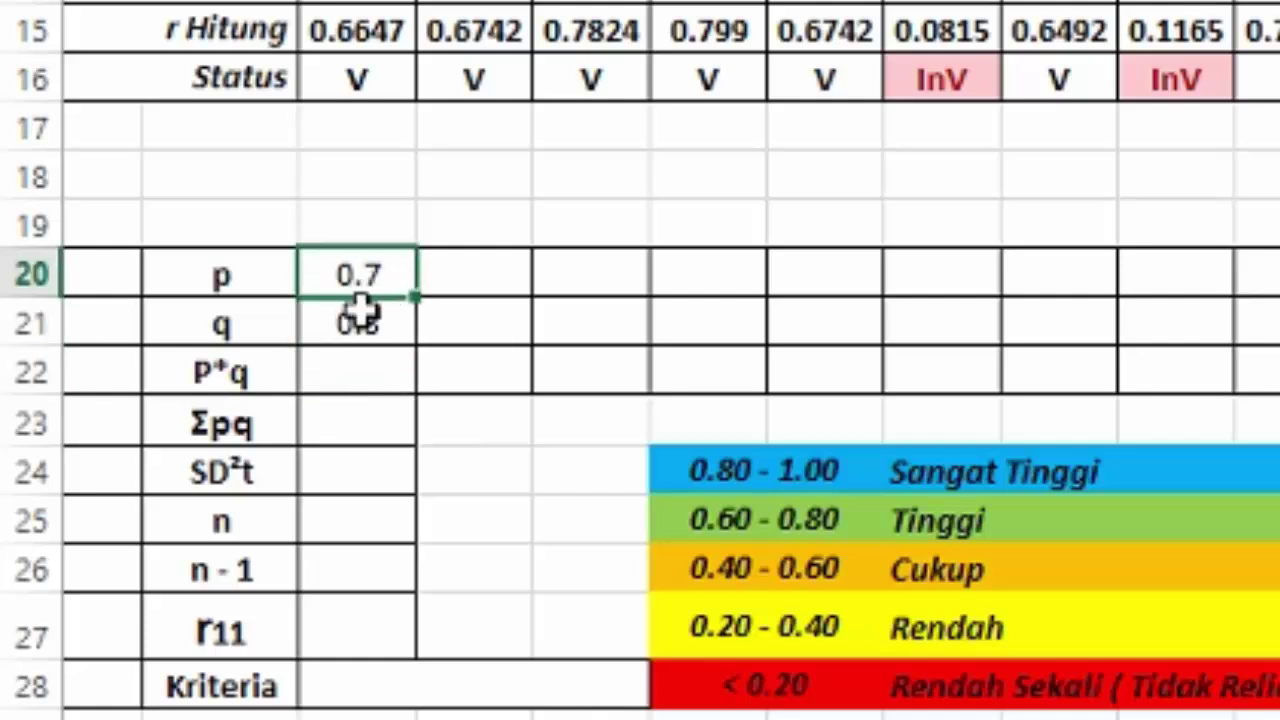
left_click(340, 370)
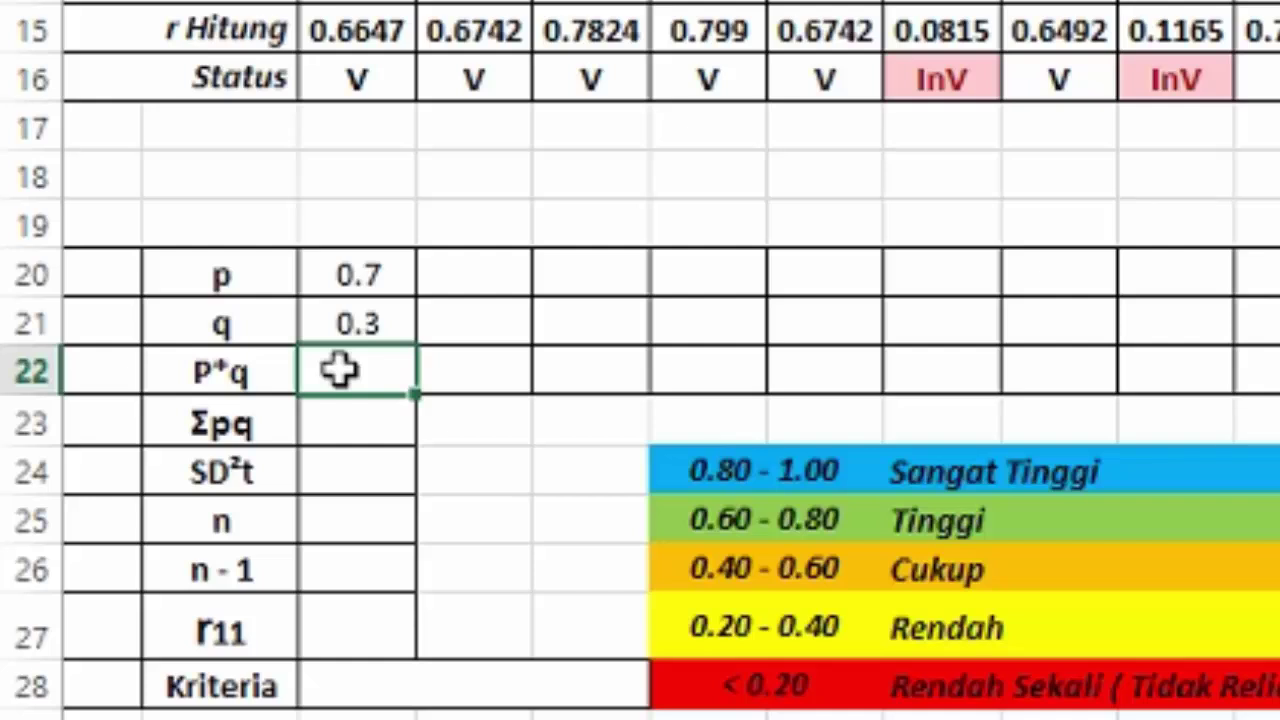
type("=")
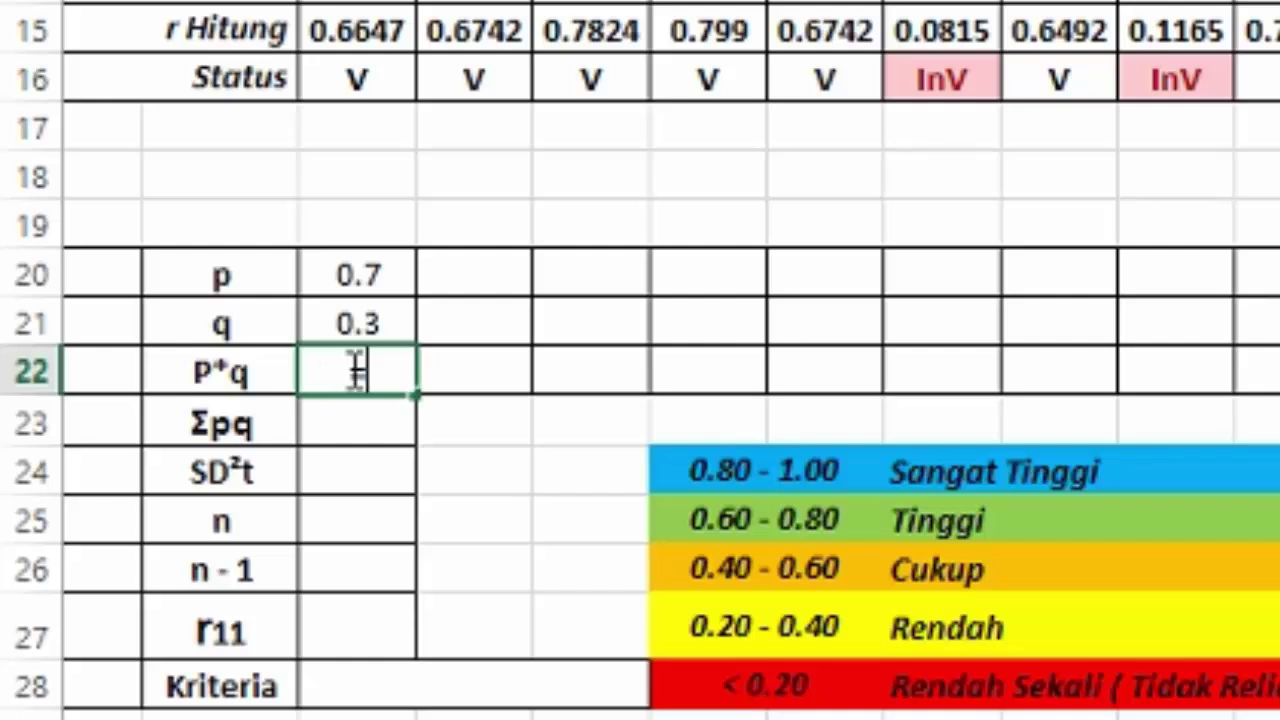
left_click(352, 290)
type("*")
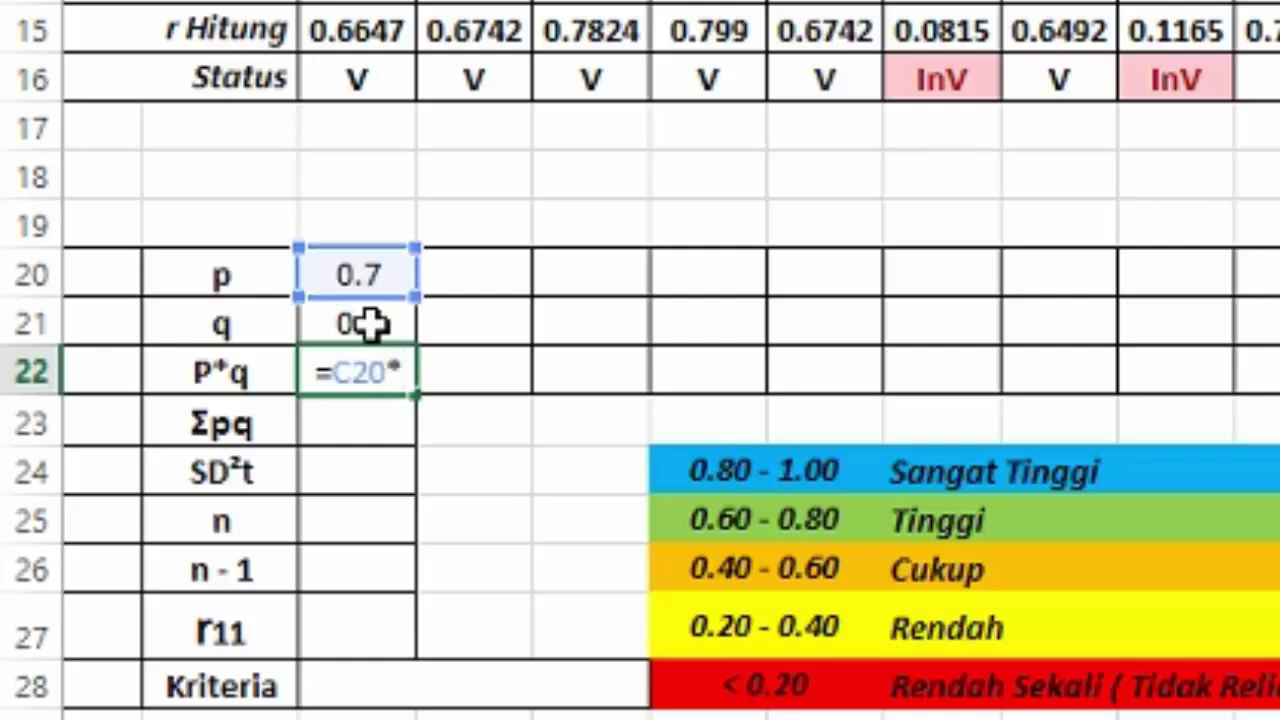
left_click(370, 322)
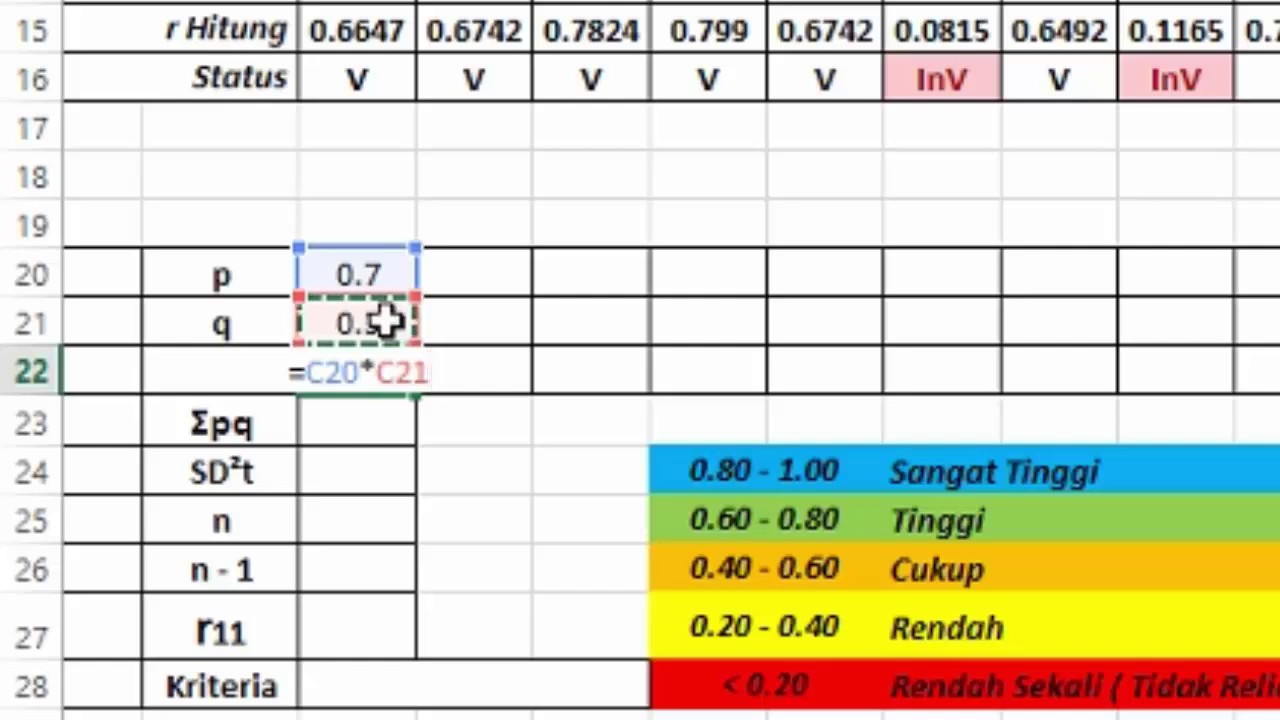
key("Return")
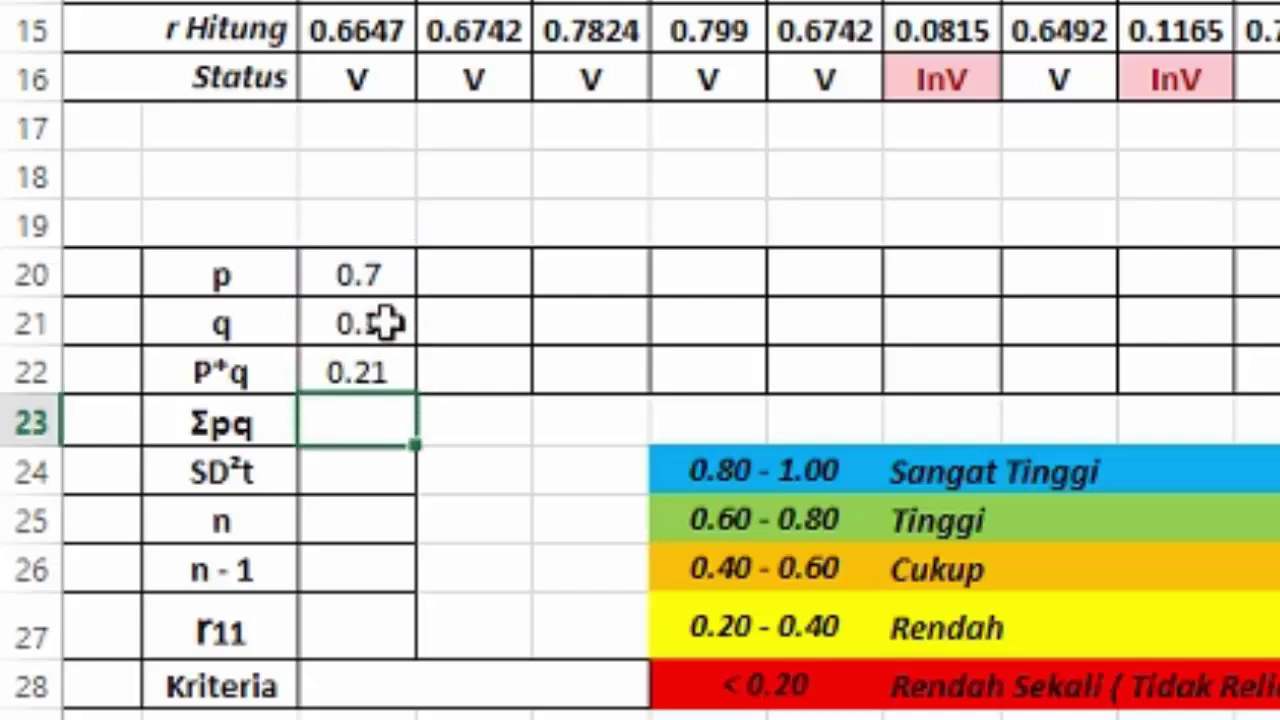
Fill the p, q and P*q formulas from C20:C22 across to column L for all ten questions.
left_click(365, 276)
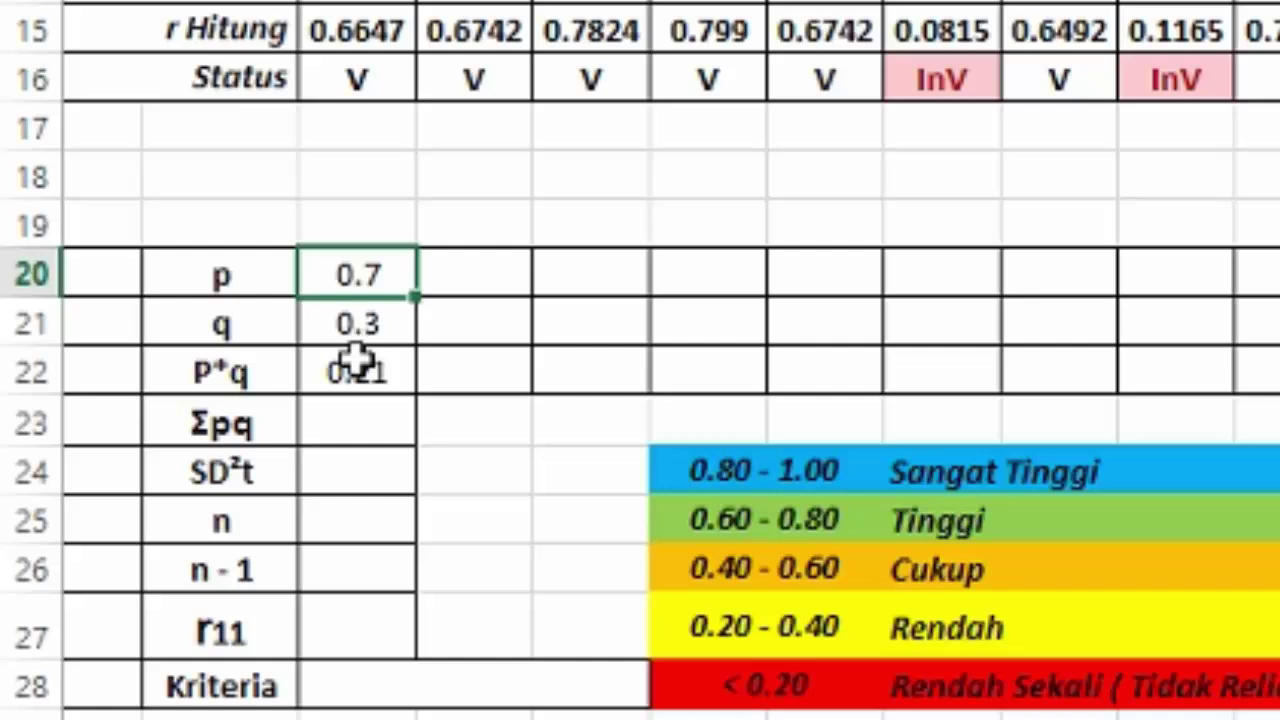
left_click(357, 363, "shift")
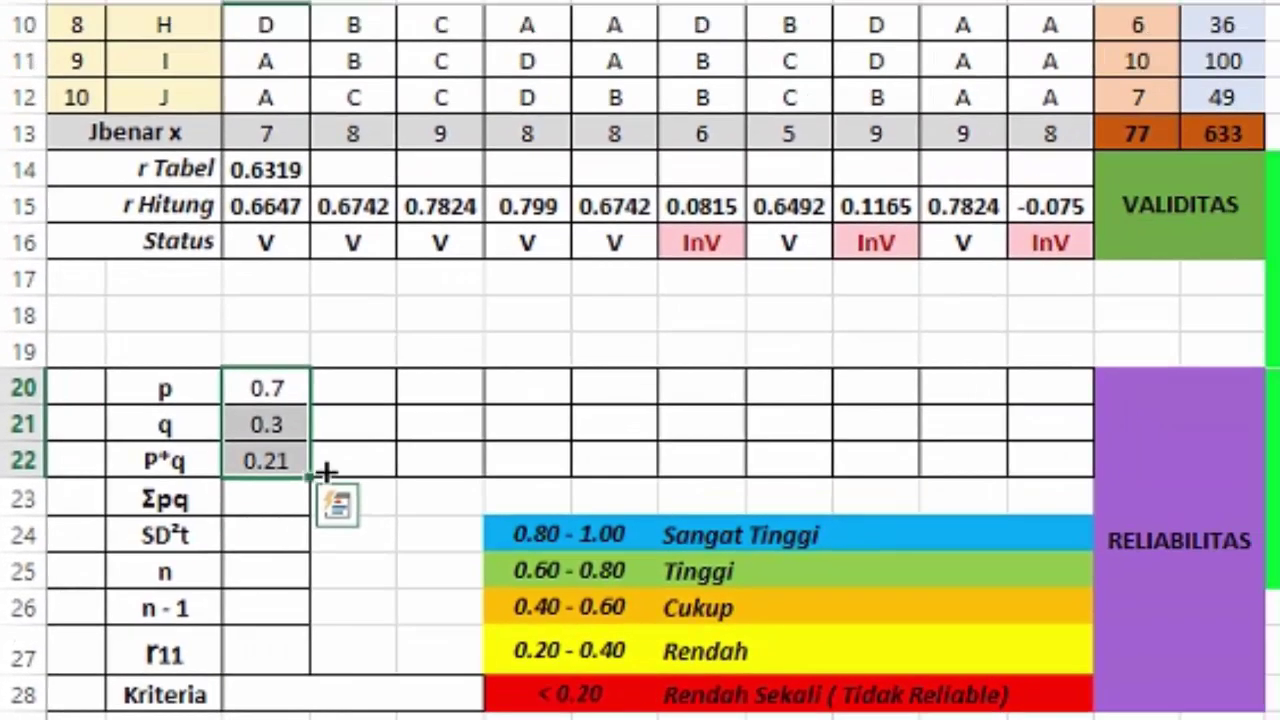
left_click_drag(406, 392, 955, 415)
left_click_drag(712, 492, 1080, 500)
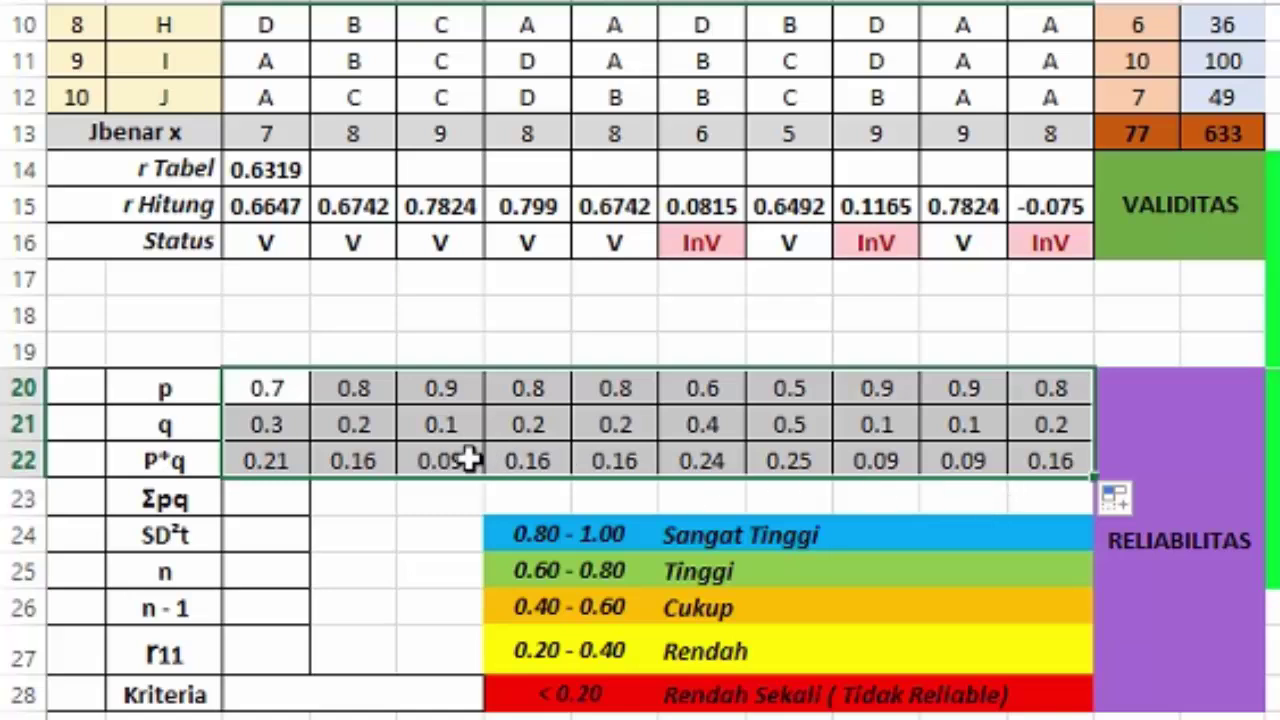
left_click(168, 465)
left_click(170, 499)
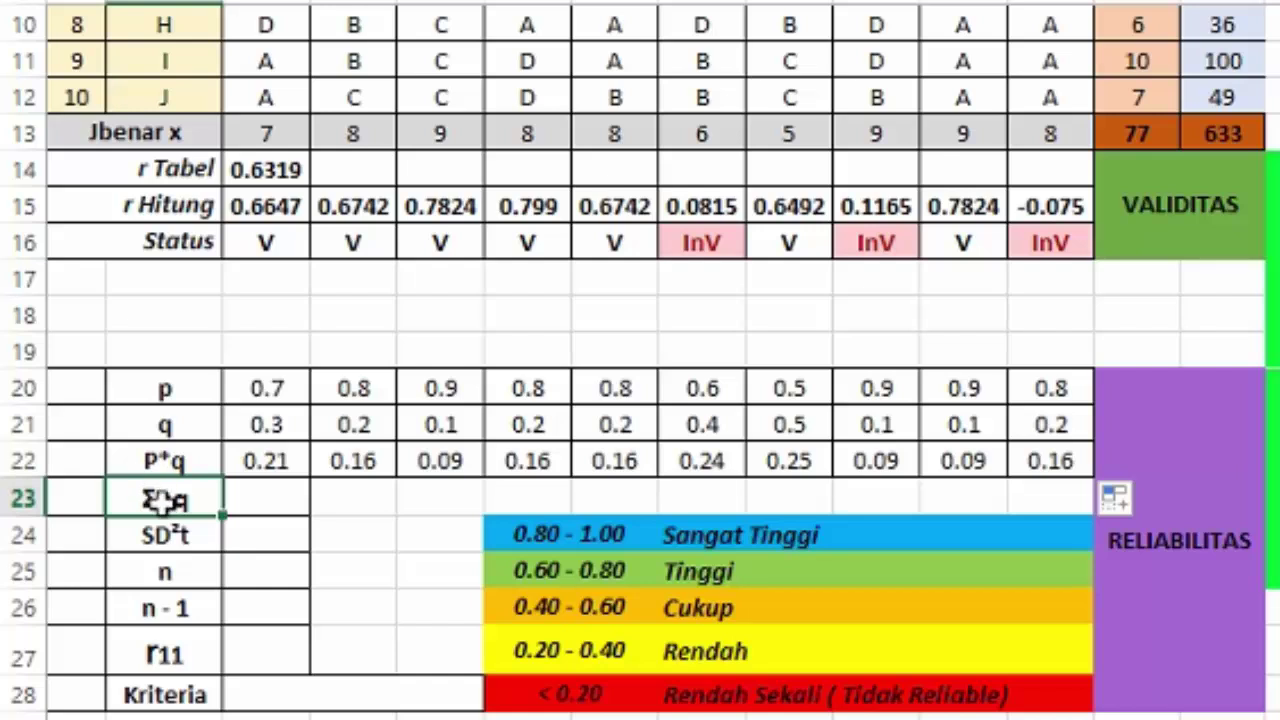